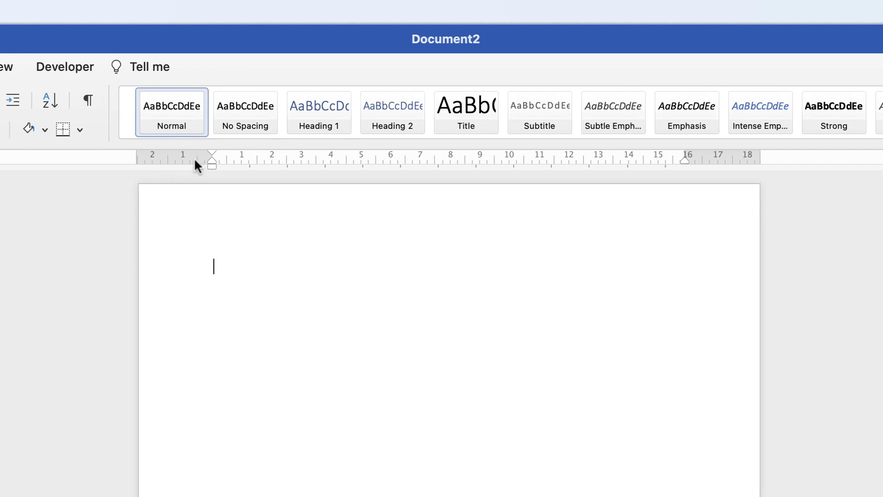
Apply the Narrow margin preset to the blank document and check that the ruler is turned on.
{"action": "left_click", "coordinate": [256, 69]}
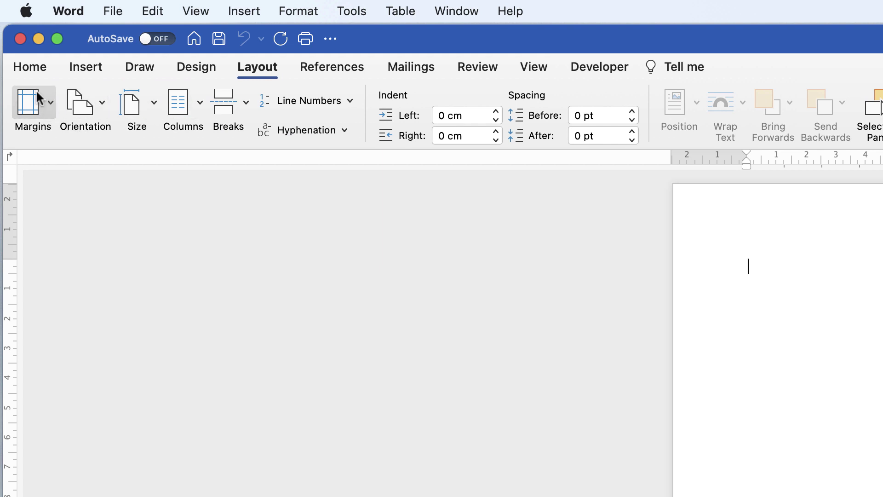
{"action": "left_click", "coordinate": [53, 110]}
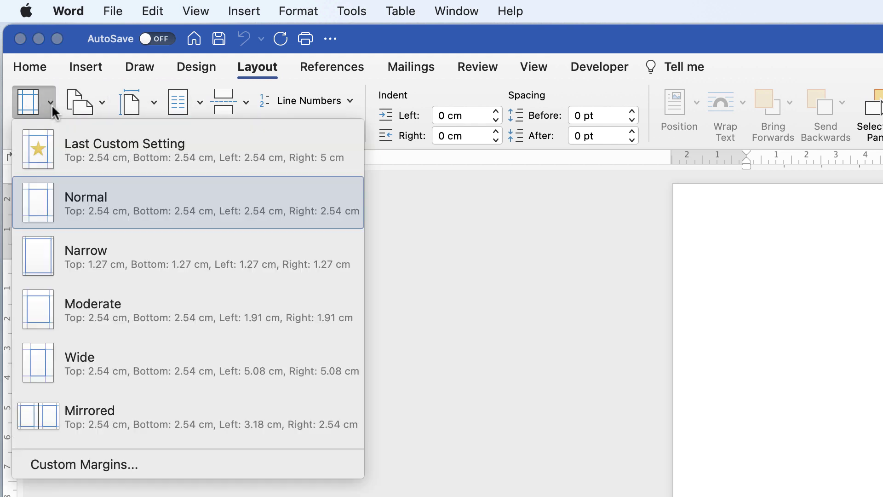
{"action": "left_click", "coordinate": [87, 262]}
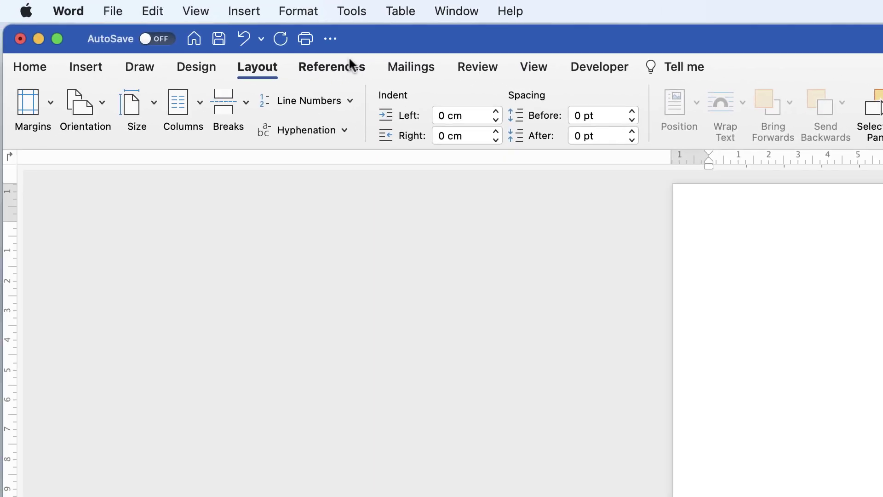
{"action": "left_click", "coordinate": [534, 69]}
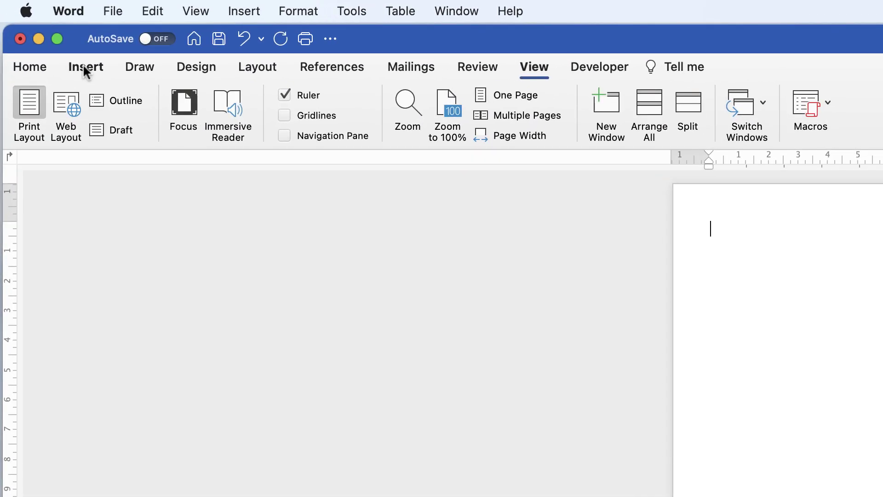
Insert a table with 5 columns and 33 rows using automatic column width.
{"action": "left_click", "coordinate": [38, 30]}
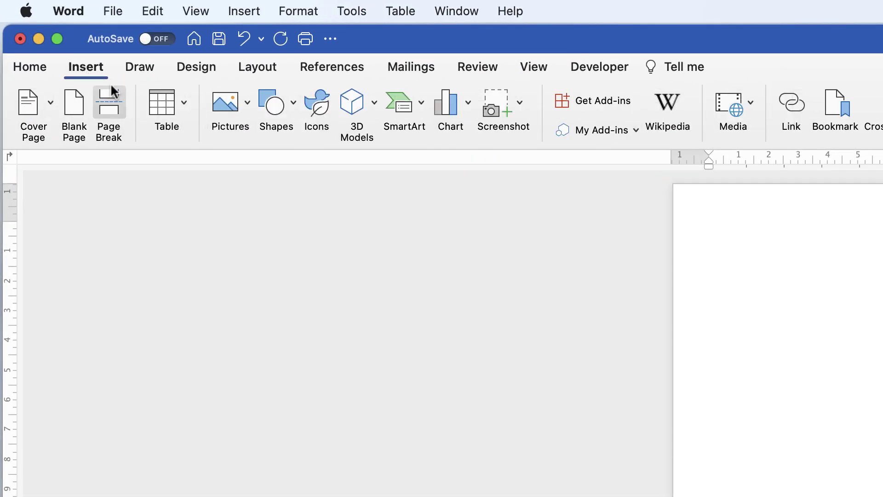
{"action": "left_click", "coordinate": [187, 105]}
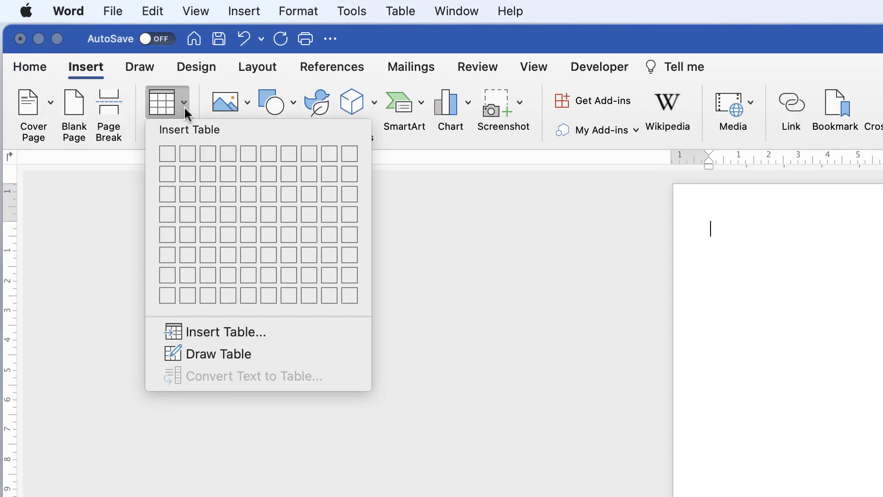
{"action": "left_click", "coordinate": [202, 331]}
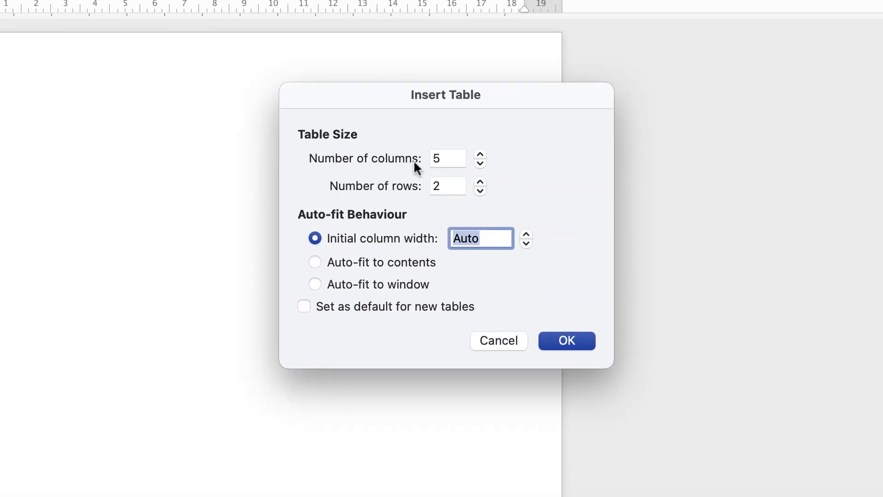
{"action": "double_click", "coordinate": [440, 187]}
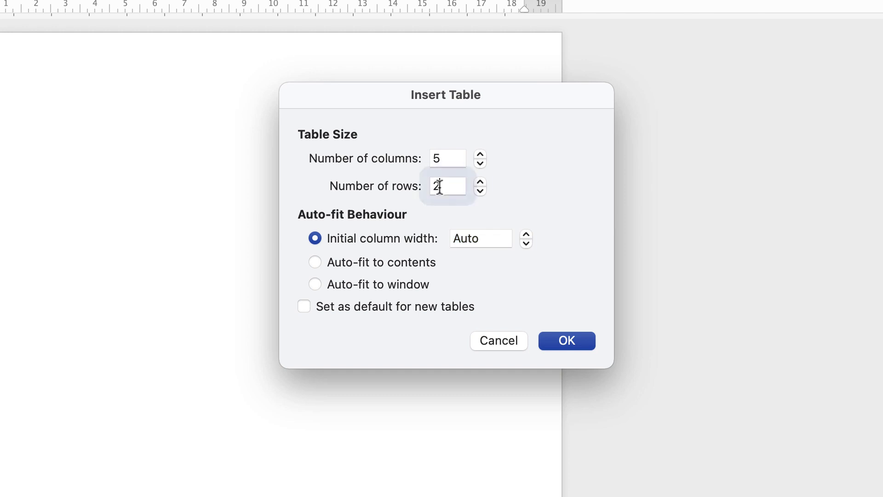
{"action": "type", "text": "33"}
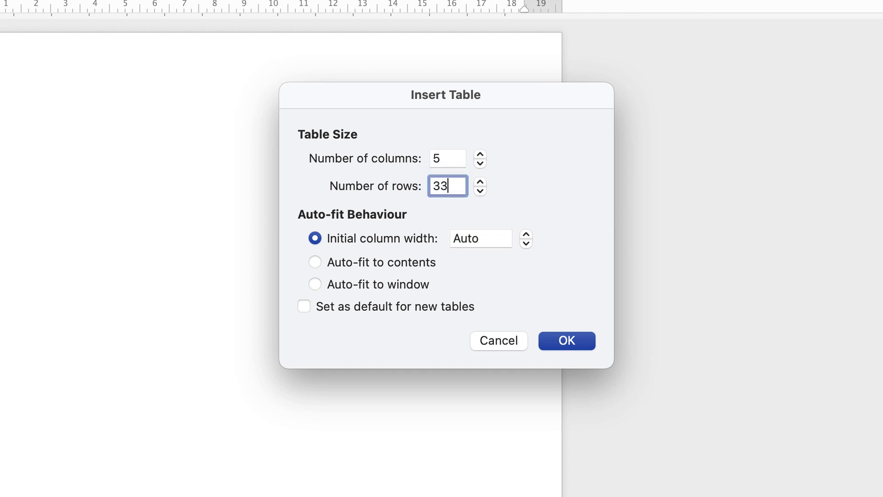
{"action": "key", "text": "Return"}
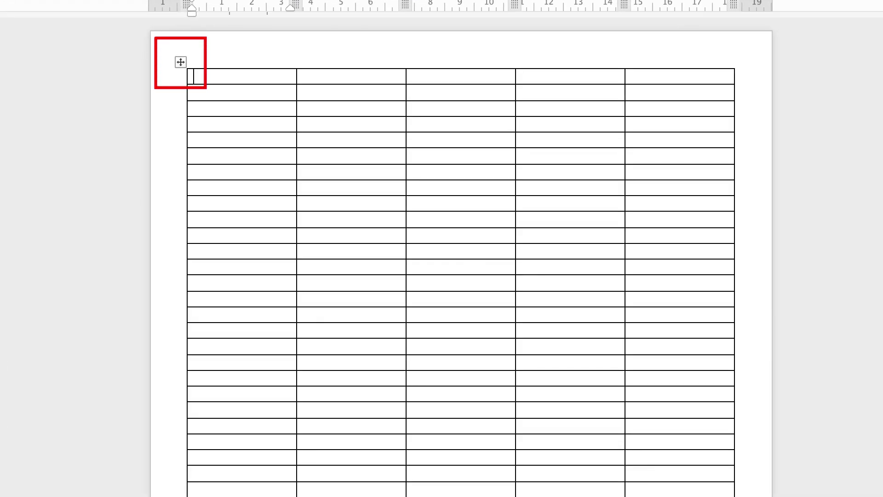
Set the row height of the whole table to 0.81 cm and remove the blank second page.
{"action": "key", "text": "ctrl+a"}
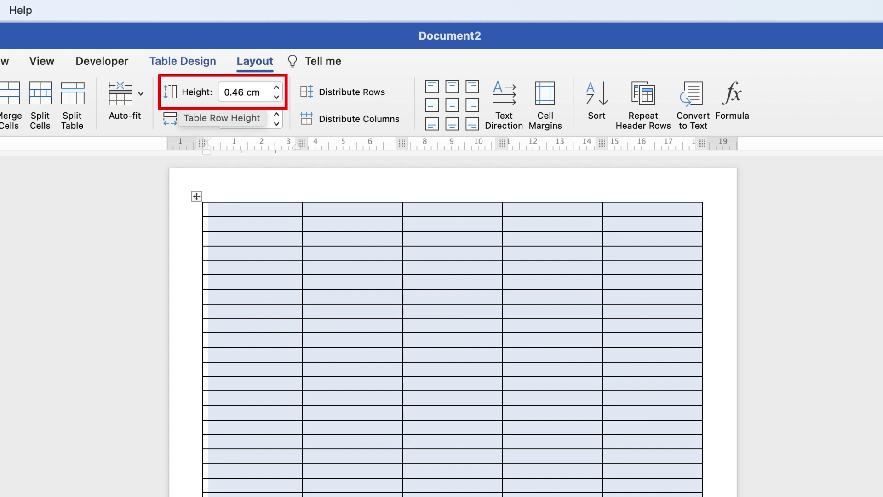
{"action": "left_click", "coordinate": [244, 92]}
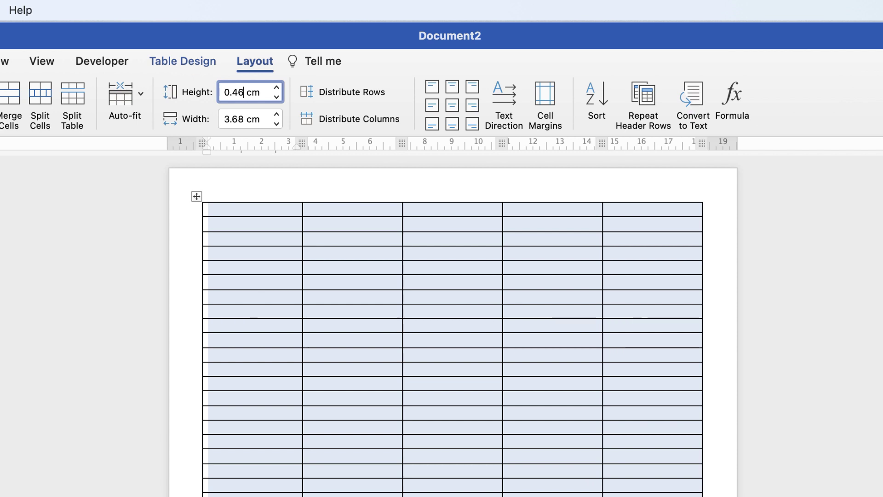
{"action": "key", "text": "BackSpace"}
{"action": "key", "text": "BackSpace"}
{"action": "key", "text": "BackSpace"}
{"action": "type", "text": ".81"}
{"action": "key", "text": "Return"}
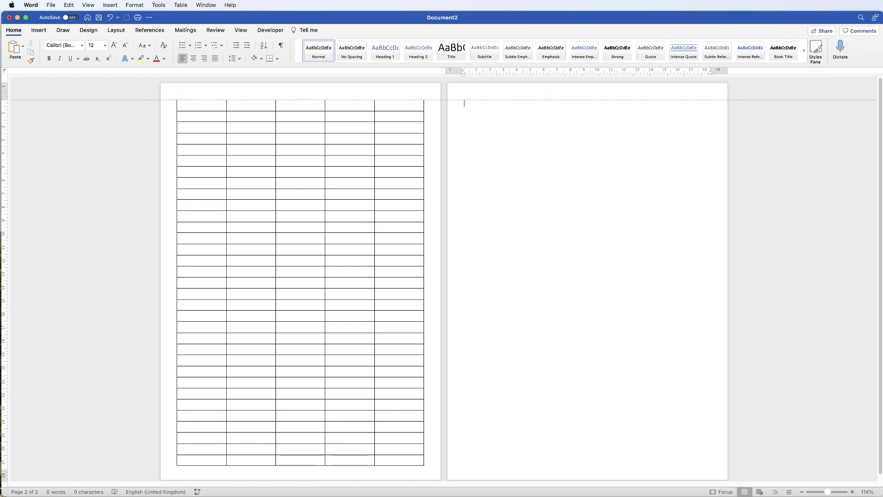
{"action": "key", "text": "BackSpace"}
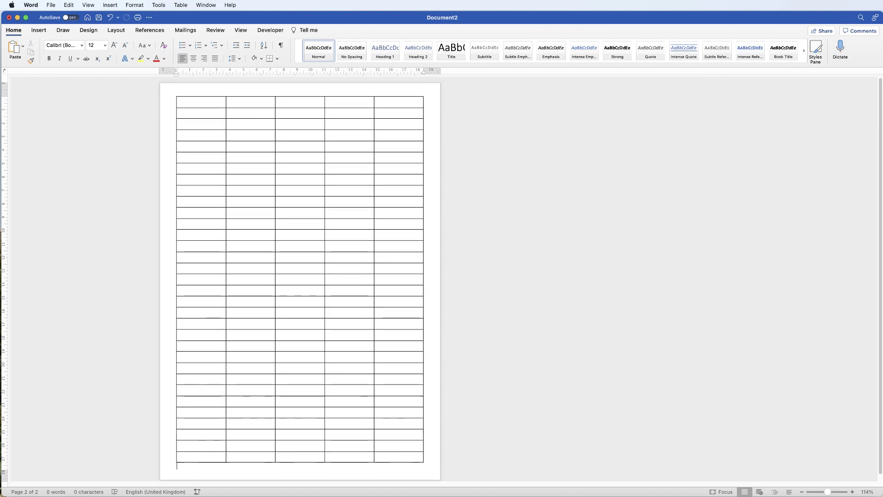
Compare the empty table with the finished daily planner in Document1, ending back in Document2.
{"action": "key", "text": "super+grave"}
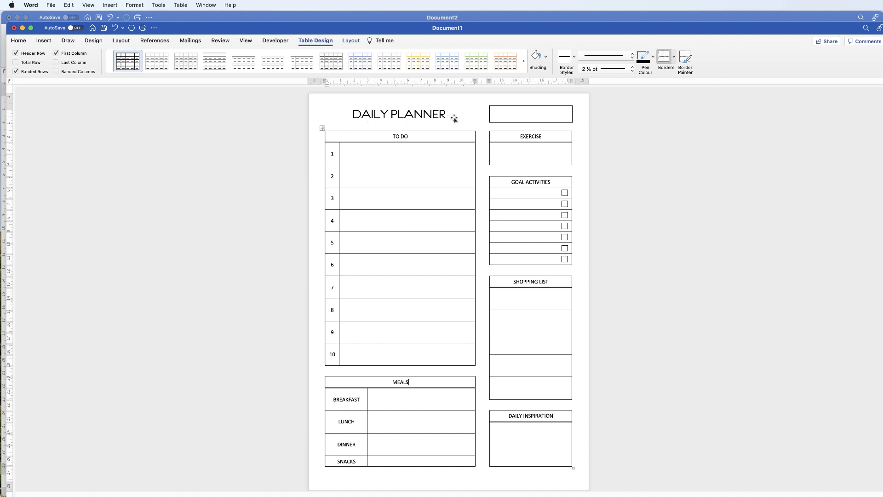
{"action": "key", "text": "super+grave"}
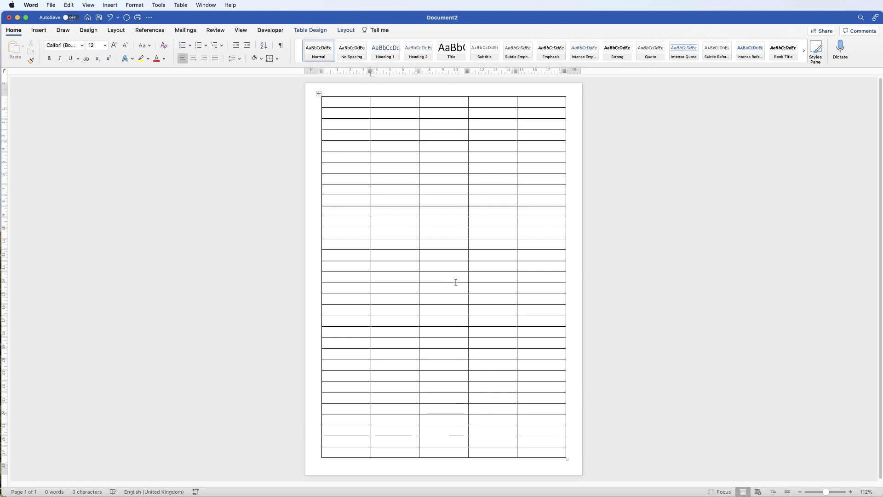
{"action": "key", "text": "super+grave"}
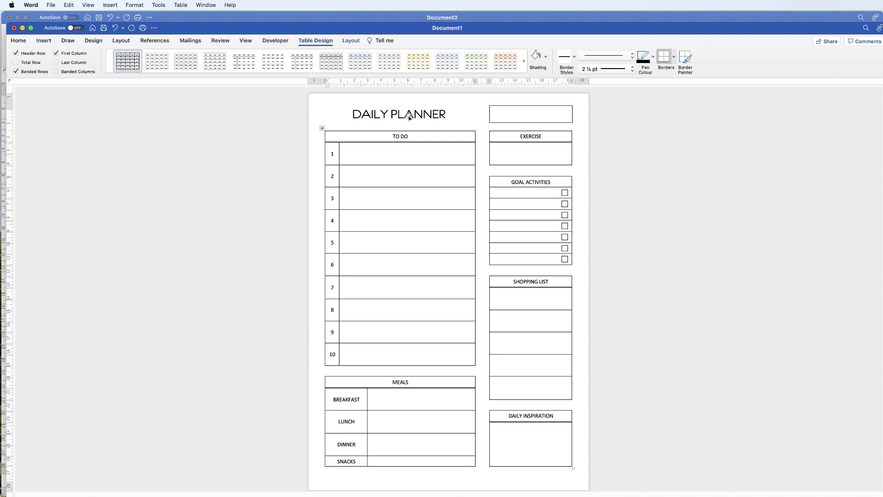
{"action": "left_click", "coordinate": [465, 19]}
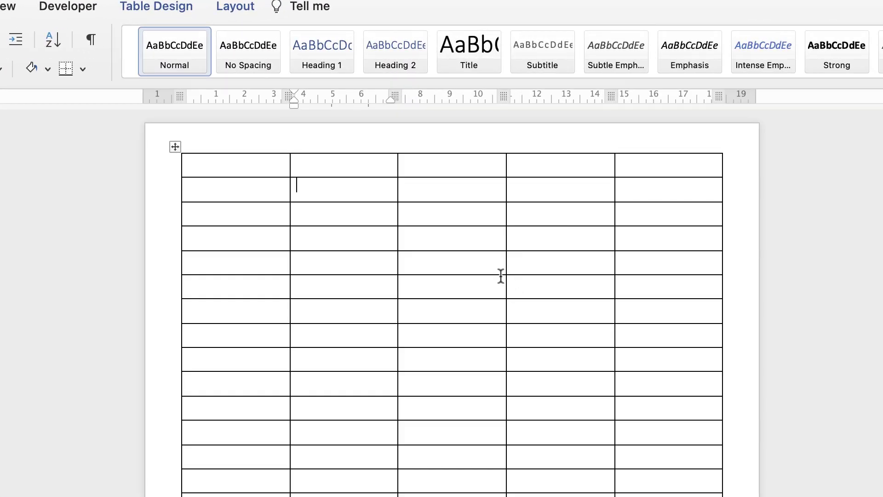
Resize the table columns so the second is about 7.5 cm wide, the third about 1 cm and the fourth about 2.5 cm.
{"action": "left_click_drag", "start_coordinate": [506, 278], "coordinate": [566, 278]}
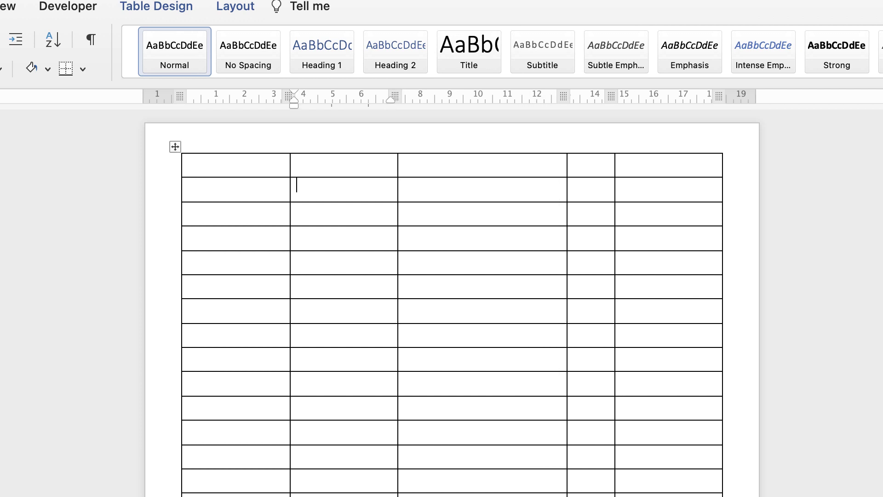
{"action": "left_click_drag", "start_coordinate": [398, 278], "coordinate": [511, 278]}
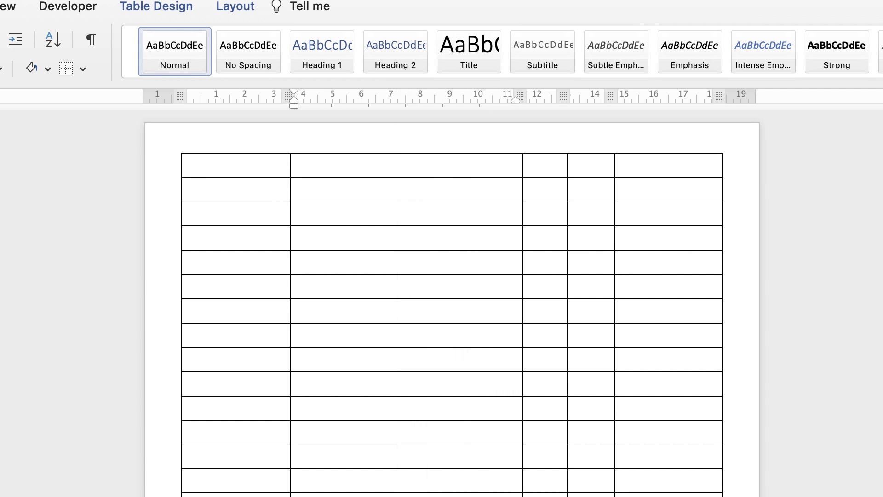
{"action": "left_click", "coordinate": [297, 184]}
{"action": "left_click_drag", "start_coordinate": [523, 322], "coordinate": [511, 322]}
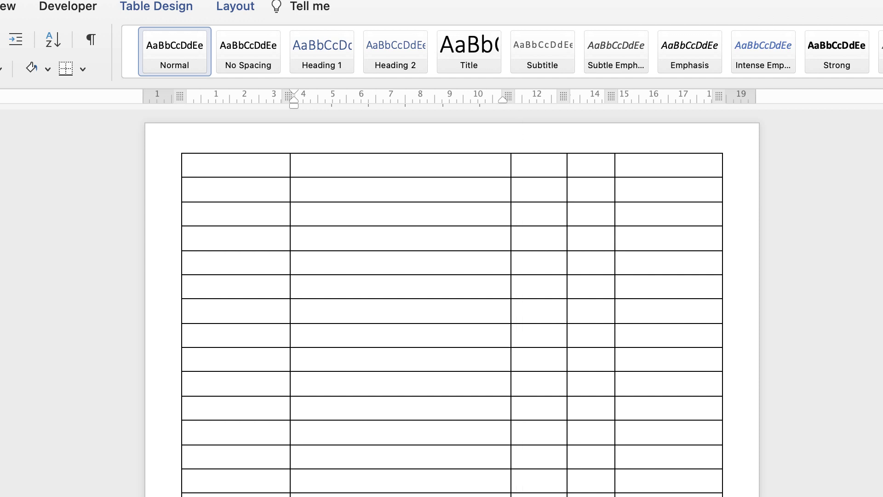
{"action": "left_click_drag", "start_coordinate": [567, 322], "coordinate": [542, 321]}
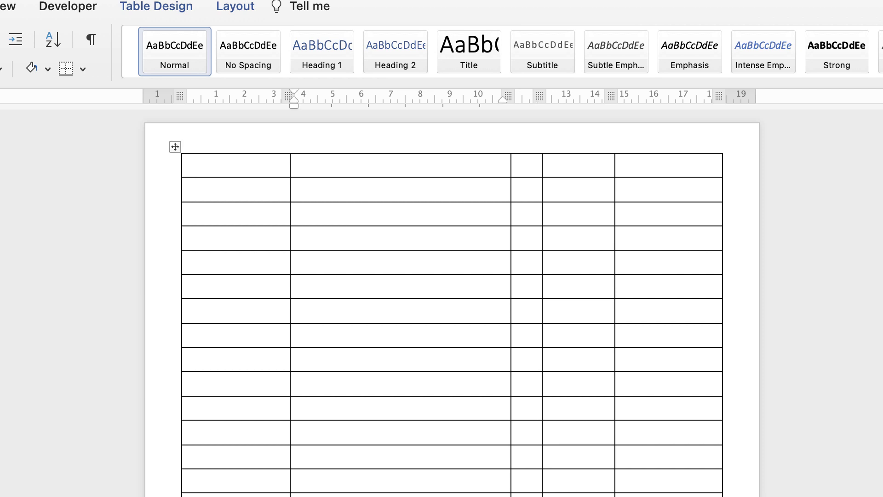
Merge the first two cells of the table's top two rows into one large title cell.
{"action": "left_click", "coordinate": [188, 185]}
{"action": "left_click_drag", "start_coordinate": [188, 165], "coordinate": [414, 164]}
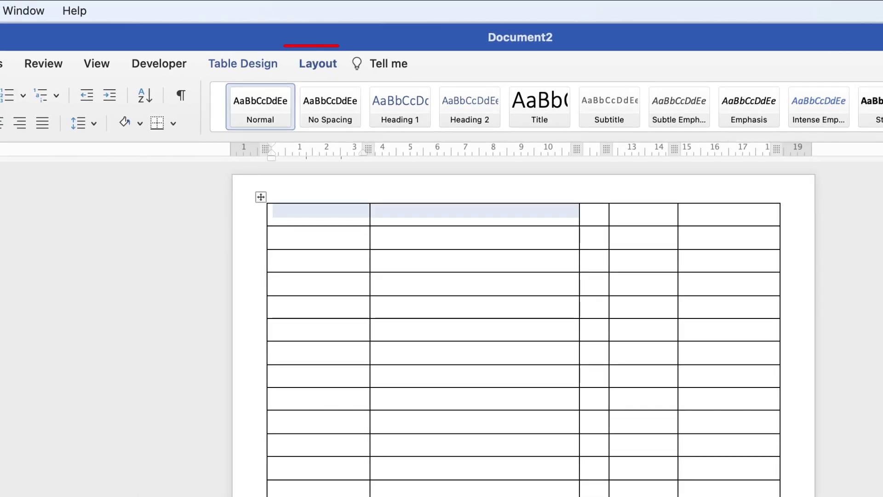
{"action": "left_click", "coordinate": [318, 63]}
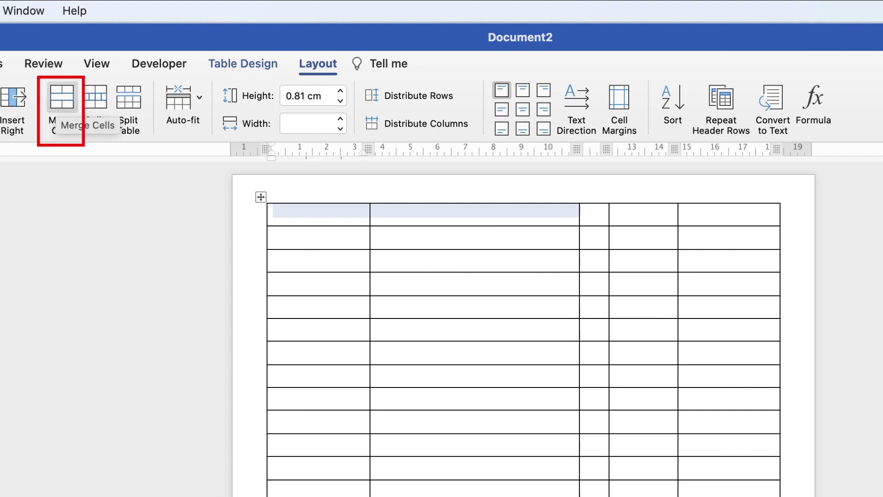
{"action": "left_click", "coordinate": [62, 98]}
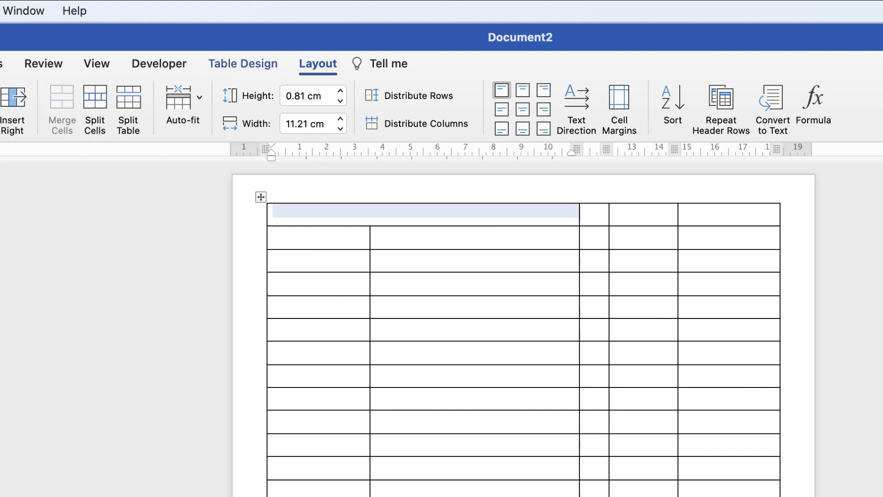
{"action": "left_click_drag", "start_coordinate": [276, 235], "coordinate": [570, 234]}
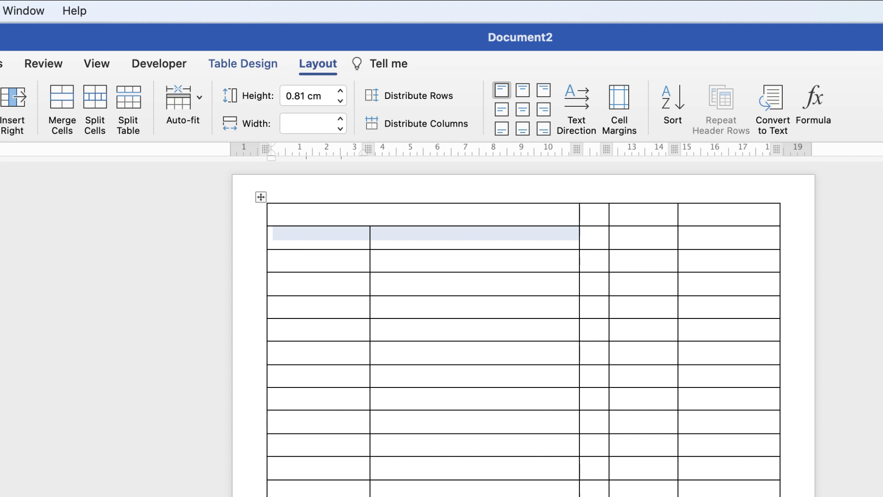
{"action": "left_click", "coordinate": [63, 97]}
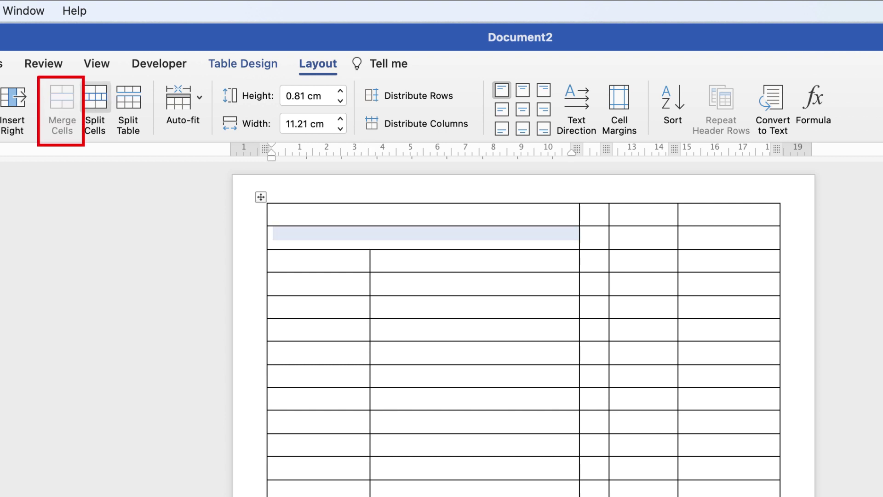
{"action": "left_click_drag", "start_coordinate": [276, 212], "coordinate": [276, 234]}
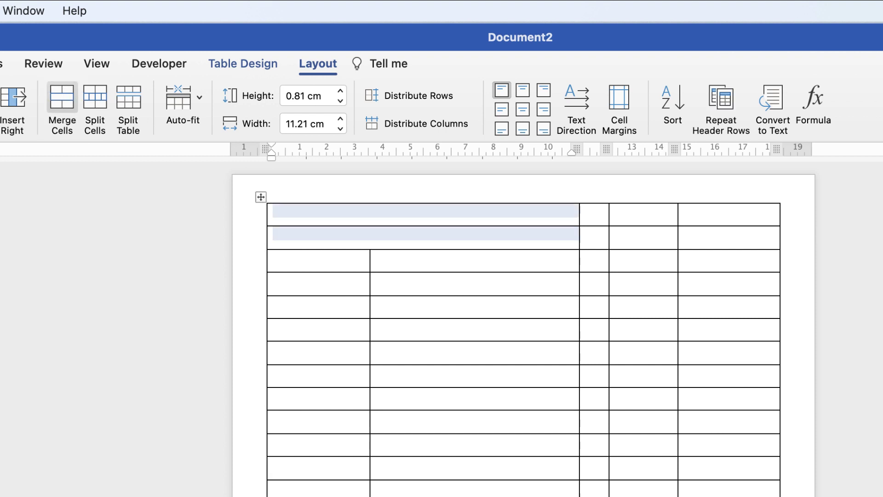
{"action": "left_click", "coordinate": [62, 98]}
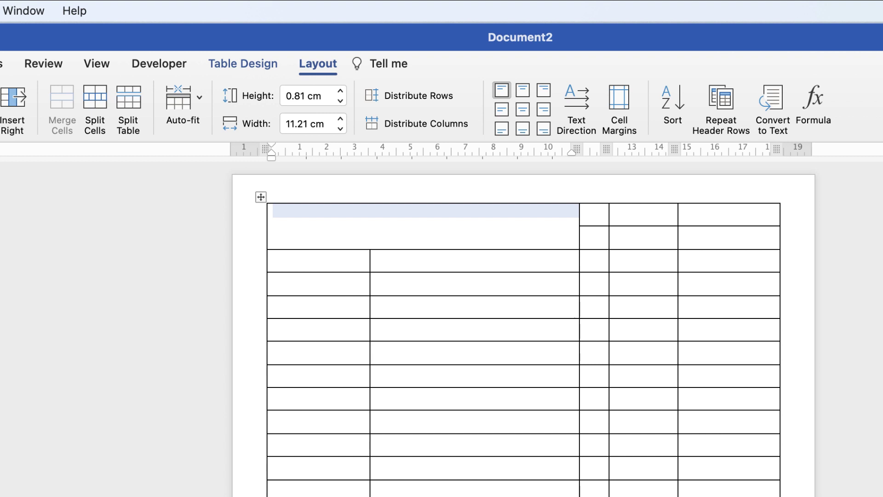
Enter the title DAILY PLANNER in the merged cell and centre the whole table's contents horizontally and vertically.
{"action": "left_click", "coordinate": [273, 210]}
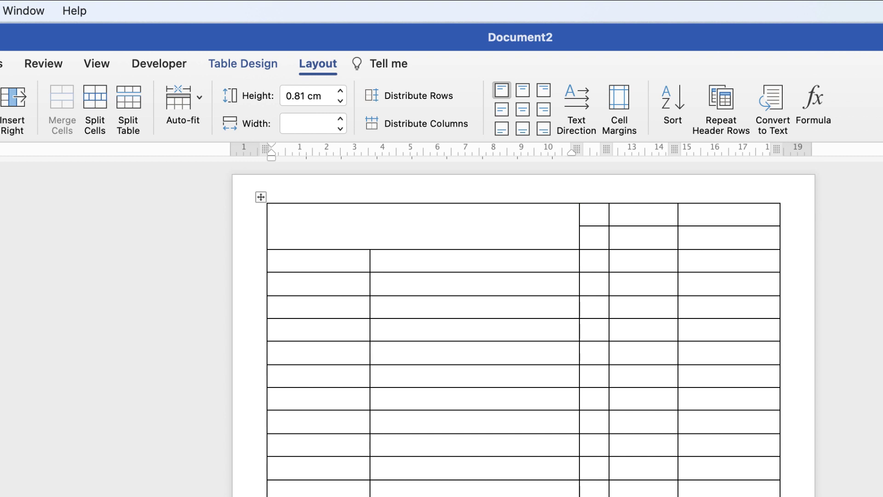
{"action": "type", "text": "DAILY PLANNER"}
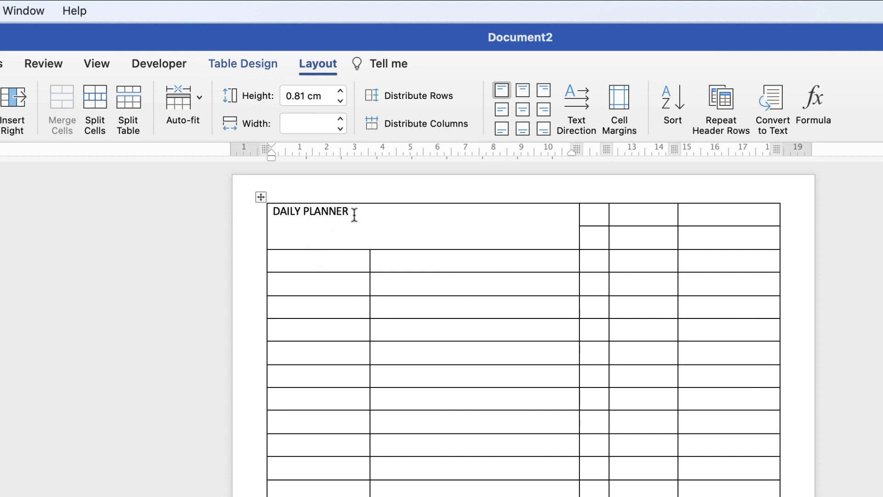
{"action": "left_click", "coordinate": [275, 216]}
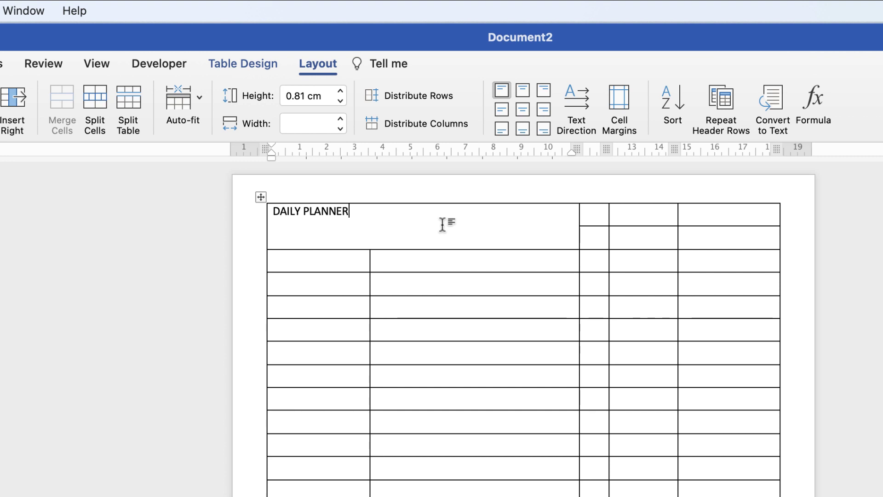
{"action": "left_click", "coordinate": [261, 197]}
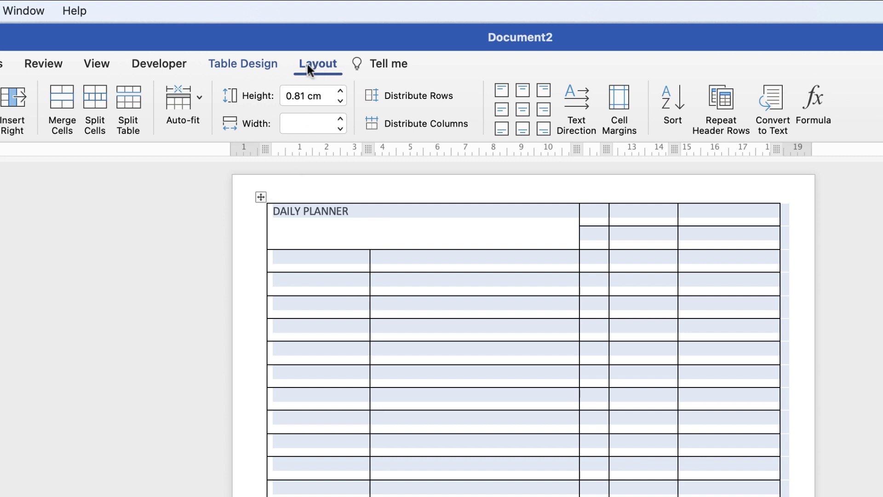
{"action": "left_click", "coordinate": [521, 106]}
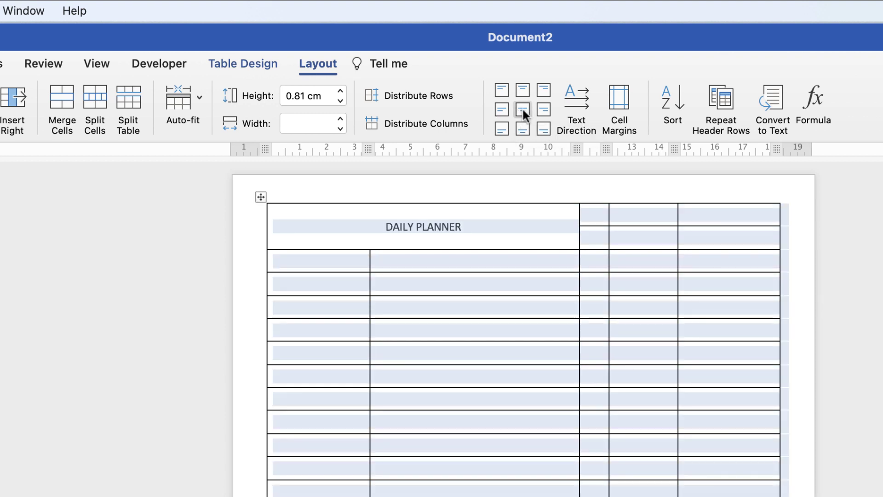
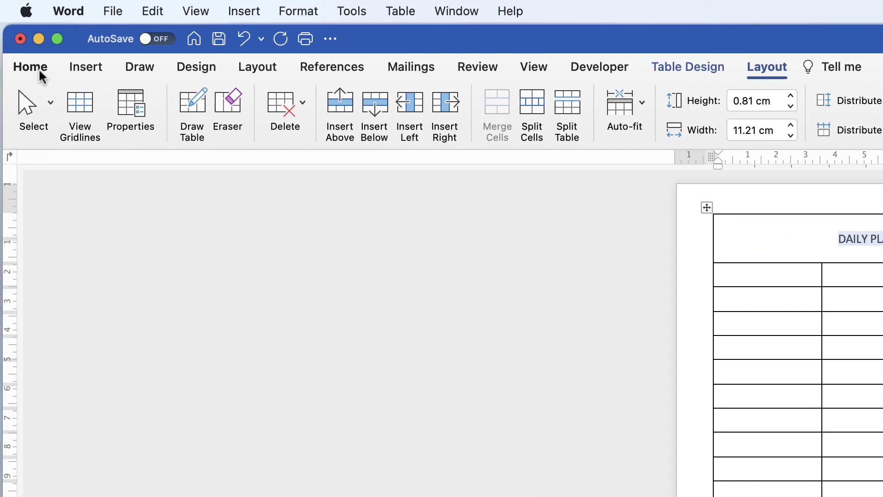
Enlarge the DAILY PLANNER title's font by five size increments.
{"action": "left_click", "coordinate": [41, 73]}
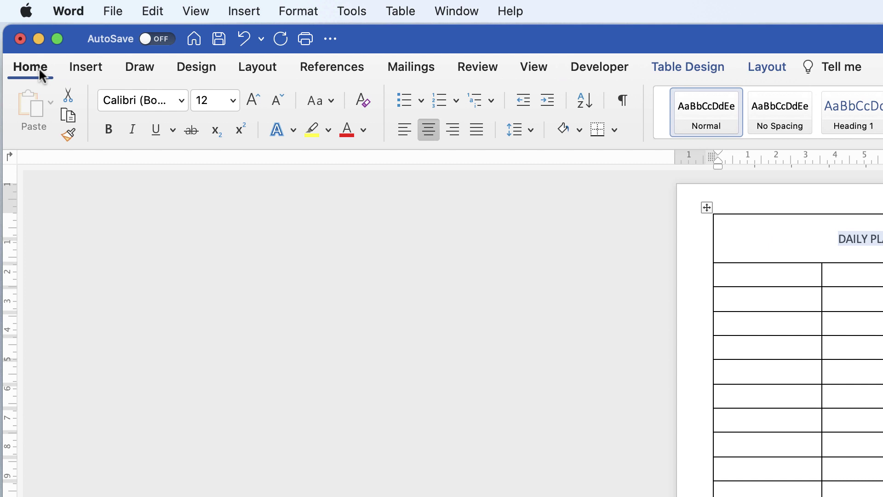
{"action": "left_click", "coordinate": [252, 103]}
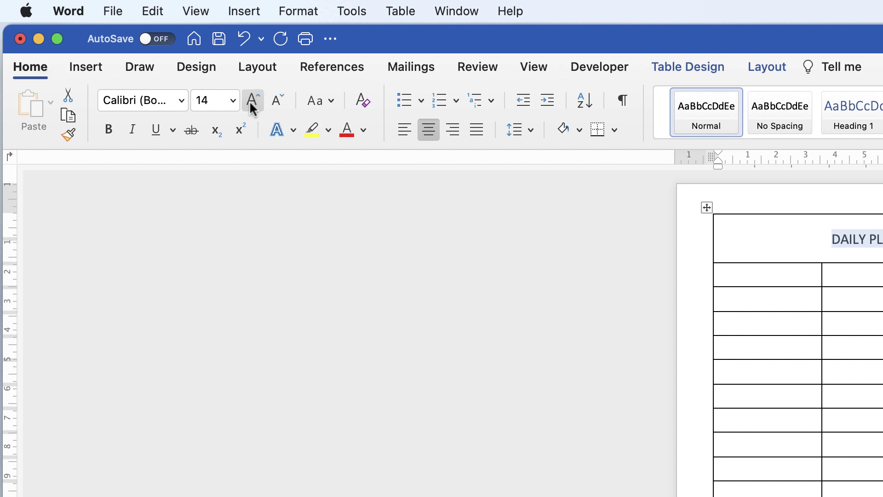
{"action": "left_click", "coordinate": [250, 100]}
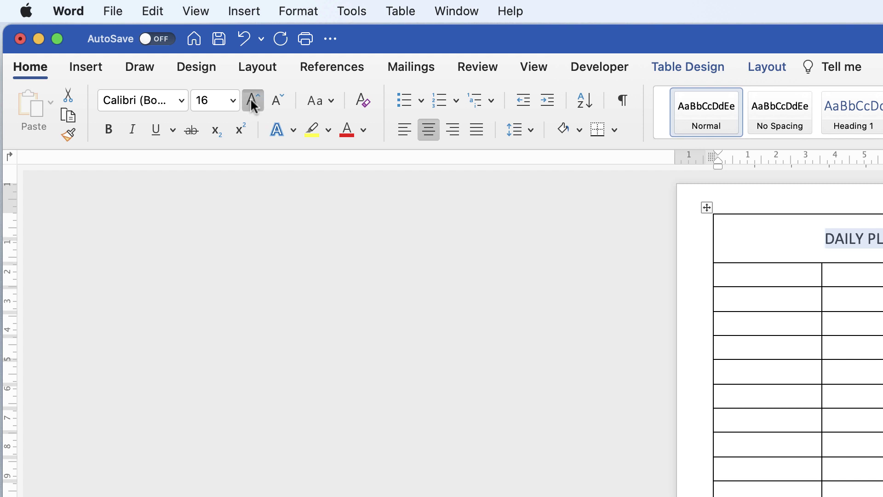
{"action": "left_click", "coordinate": [252, 103]}
{"action": "left_click", "coordinate": [254, 105]}
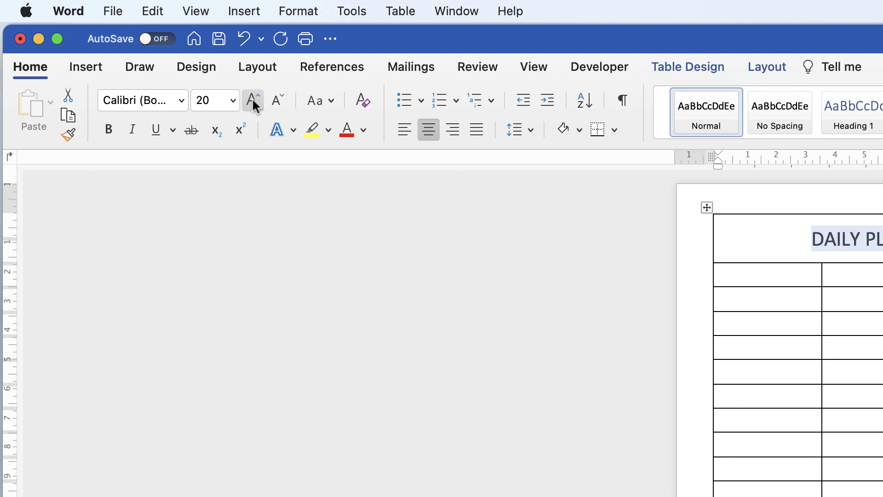
{"action": "left_click", "coordinate": [254, 105]}
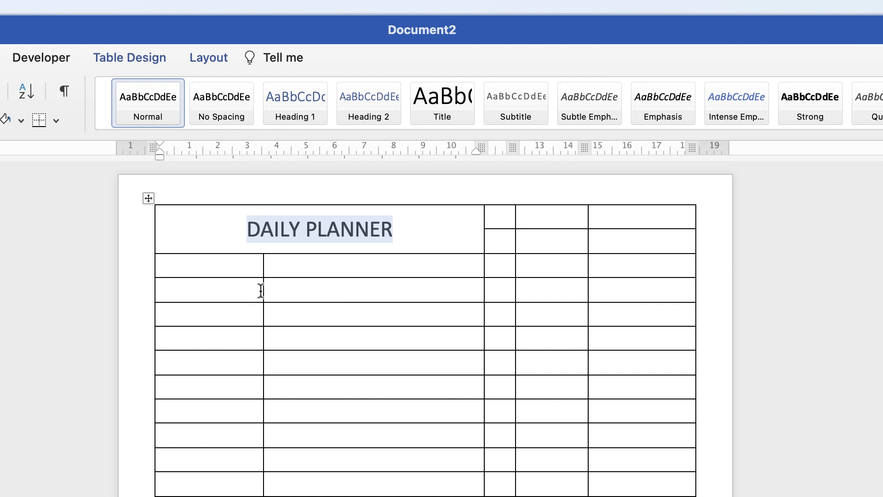
Remove all borders from the DAILY PLANNER title cell and the two cells directly beneath it.
{"action": "left_click", "coordinate": [393, 266]}
{"action": "left_click_drag", "start_coordinate": [280, 254], "coordinate": [247, 248]}
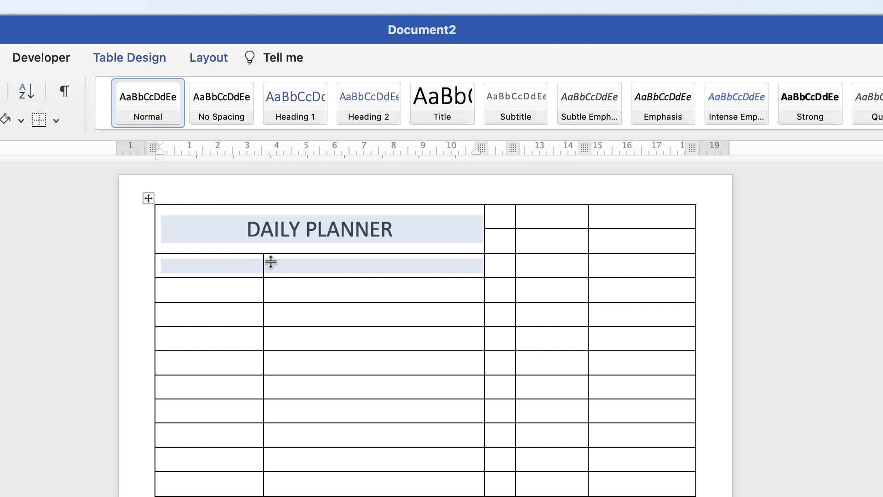
{"action": "left_click", "coordinate": [160, 62]}
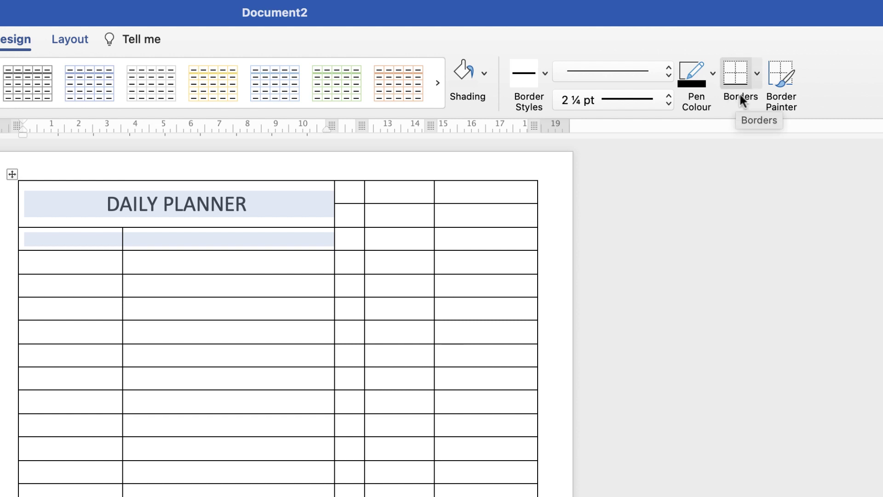
{"action": "left_click", "coordinate": [756, 76]}
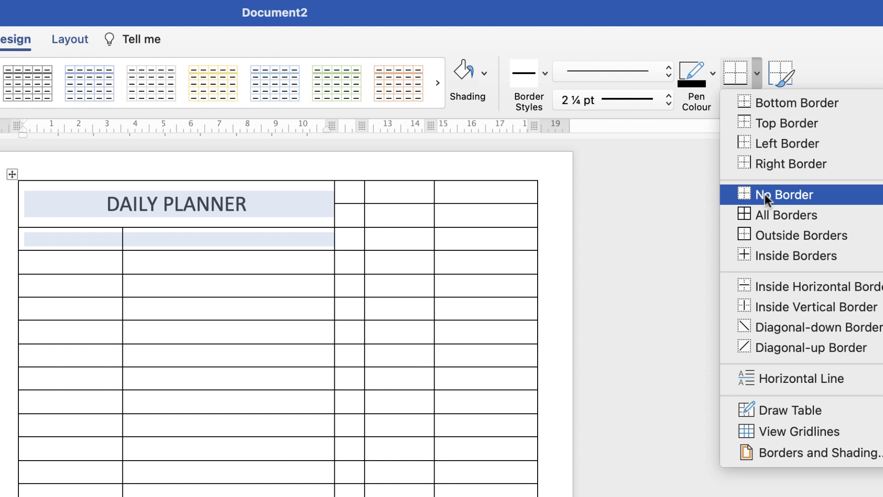
{"action": "left_click", "coordinate": [744, 194]}
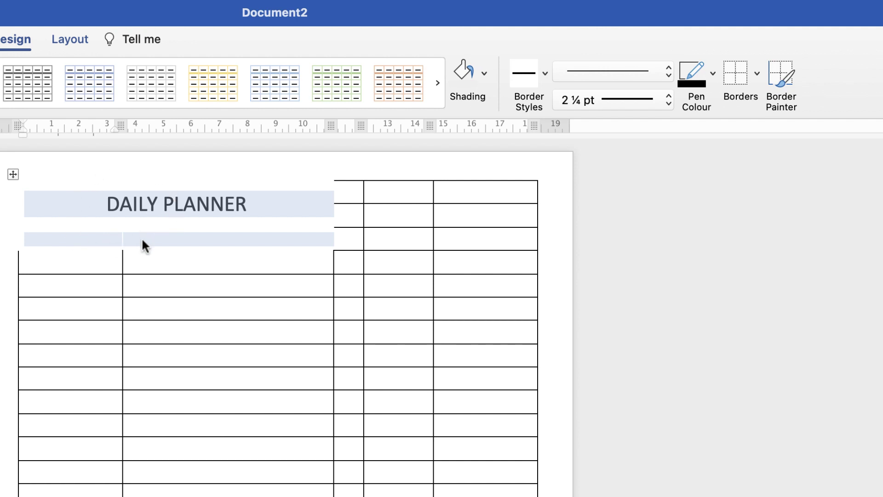
Add a top border to the first two cells of the fourth row, below the borderless title area.
{"action": "left_click", "coordinate": [136, 284]}
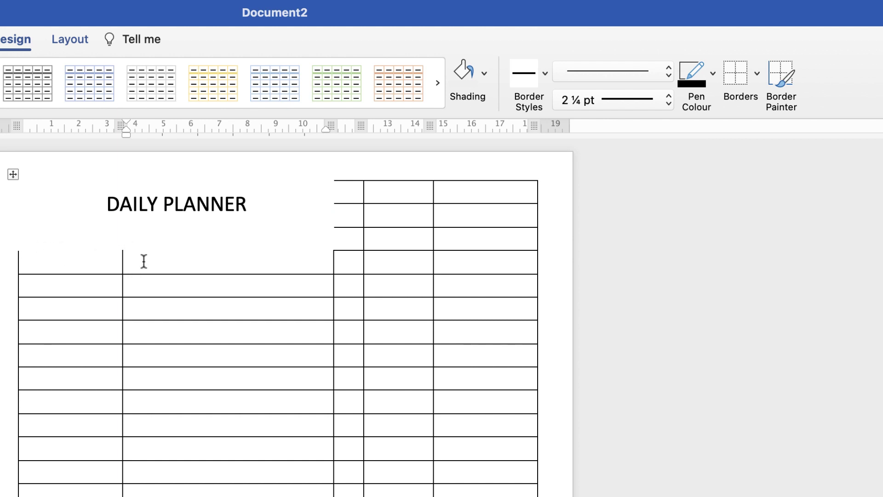
{"action": "left_click_drag", "start_coordinate": [142, 262], "coordinate": [120, 262]}
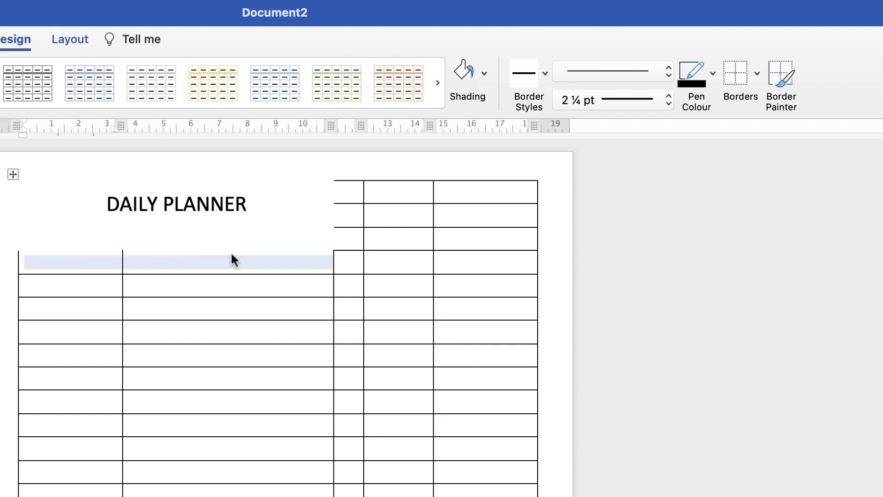
{"action": "left_click", "coordinate": [756, 75]}
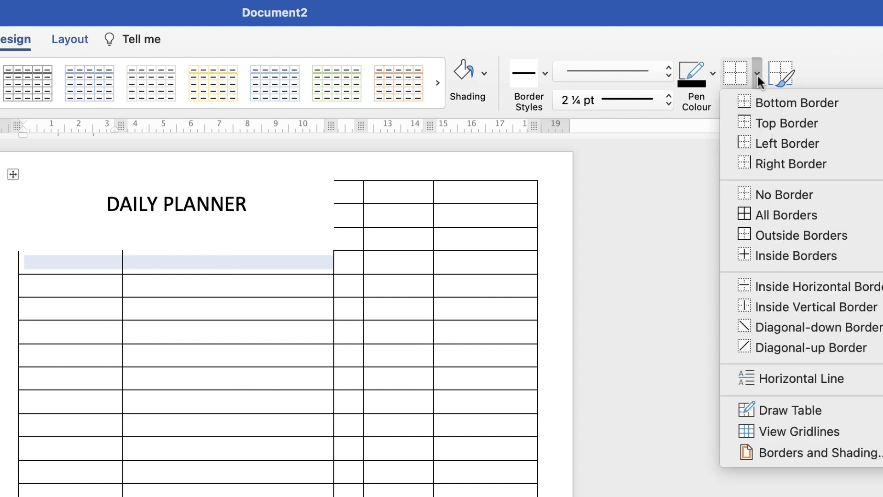
{"action": "left_click", "coordinate": [748, 123]}
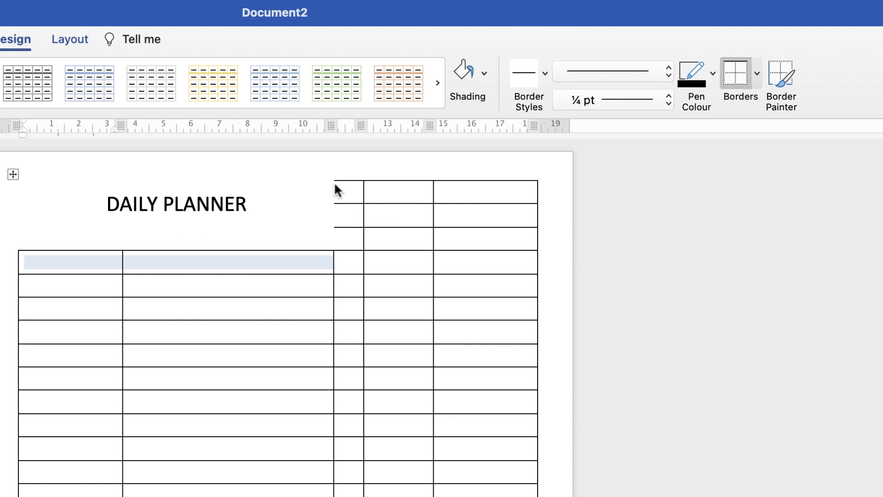
Add a left border to the third-column cells in the table's top three rows, beside the title area.
{"action": "left_click", "coordinate": [350, 240]}
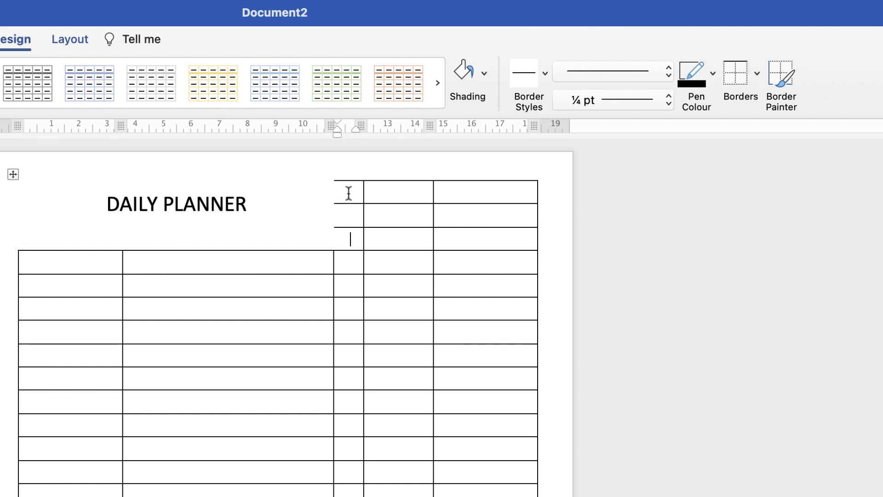
{"action": "left_click_drag", "start_coordinate": [347, 193], "coordinate": [358, 242]}
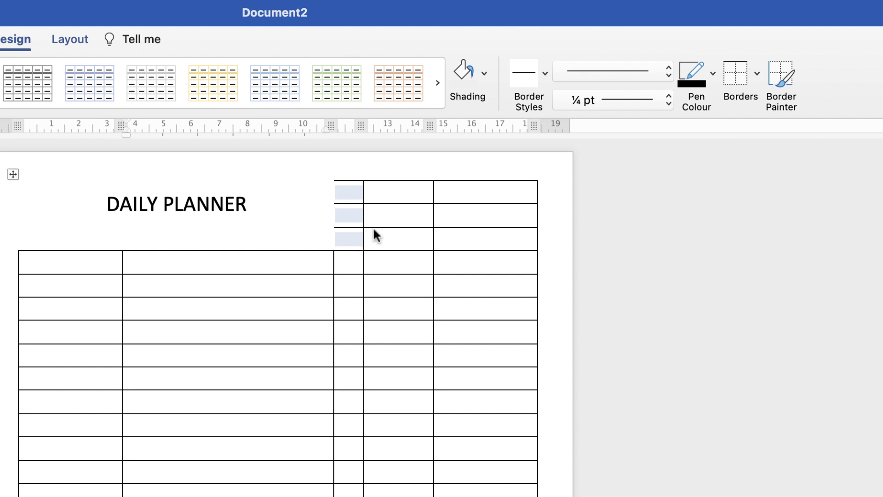
{"action": "left_click", "coordinate": [755, 73]}
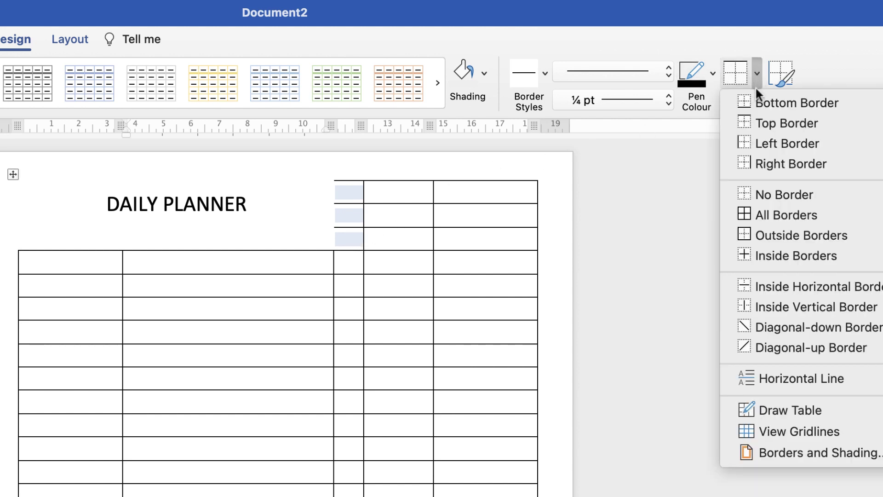
{"action": "left_click", "coordinate": [741, 143]}
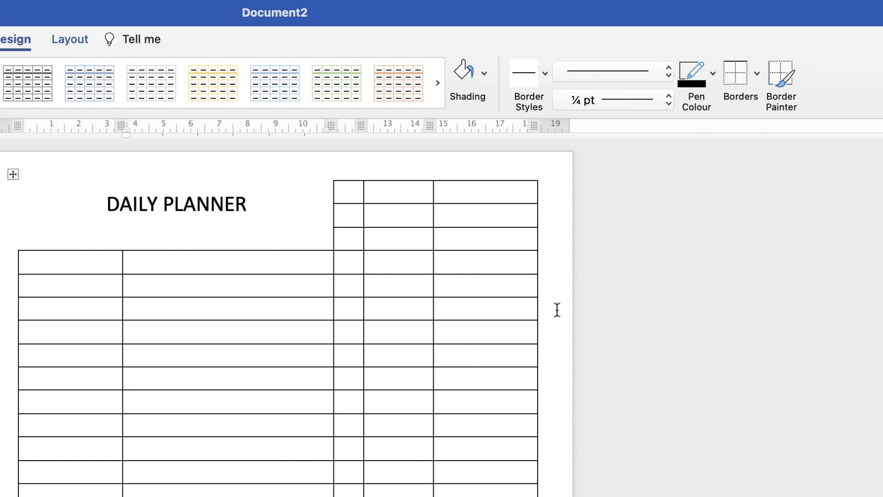
{"action": "left_click", "coordinate": [347, 406]}
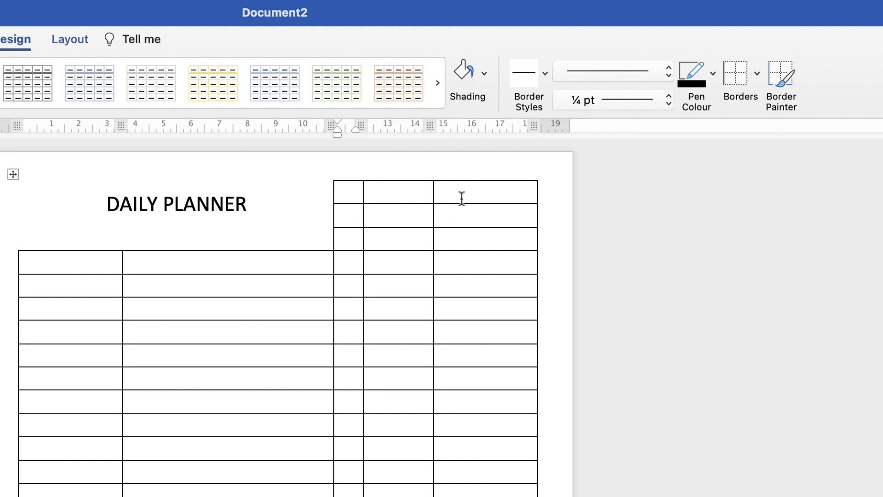
Merge the last three cells of the top two rows into one box beside the title.
{"action": "left_click", "coordinate": [458, 215]}
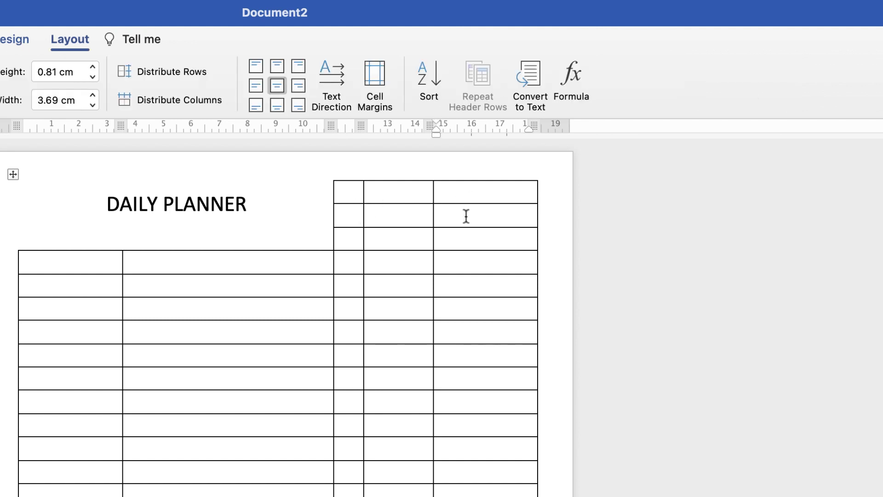
{"action": "left_click_drag", "start_coordinate": [465, 217], "coordinate": [354, 197]}
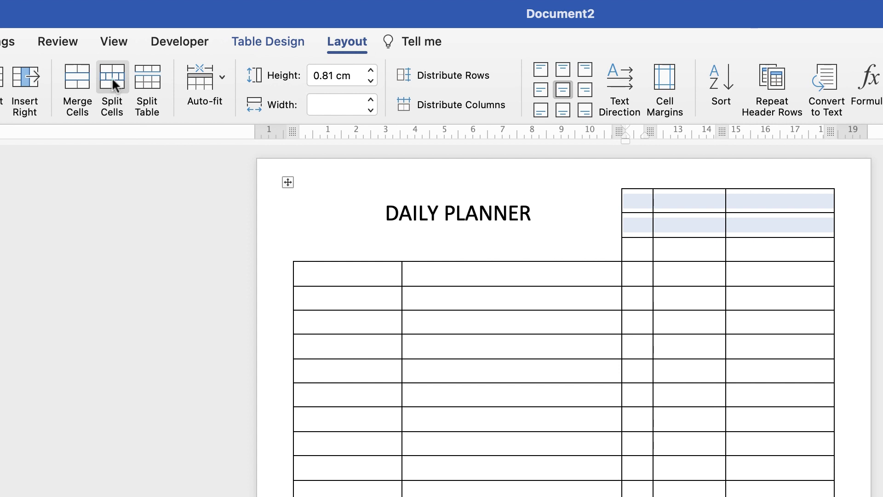
{"action": "left_click", "coordinate": [79, 81]}
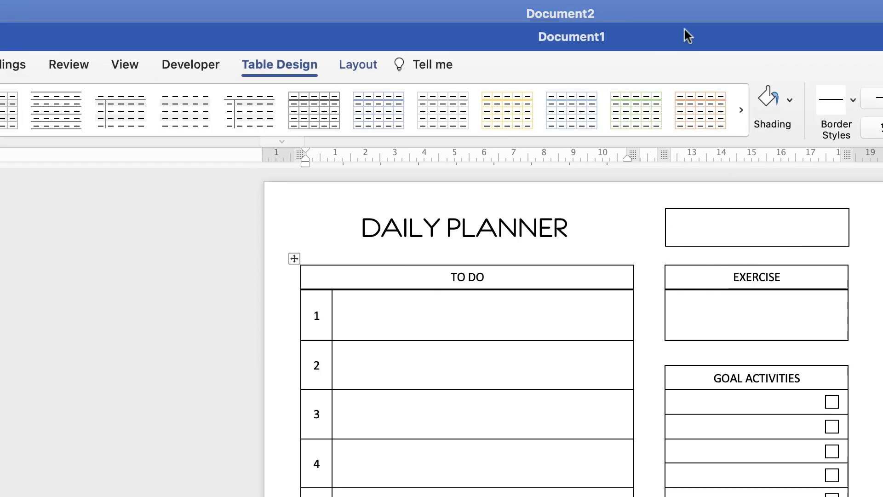
Return to Document2 and remove all borders from the three third-row cells beneath the merged box.
{"action": "left_click", "coordinate": [688, 16]}
{"action": "left_click_drag", "start_coordinate": [743, 252], "coordinate": [642, 251]}
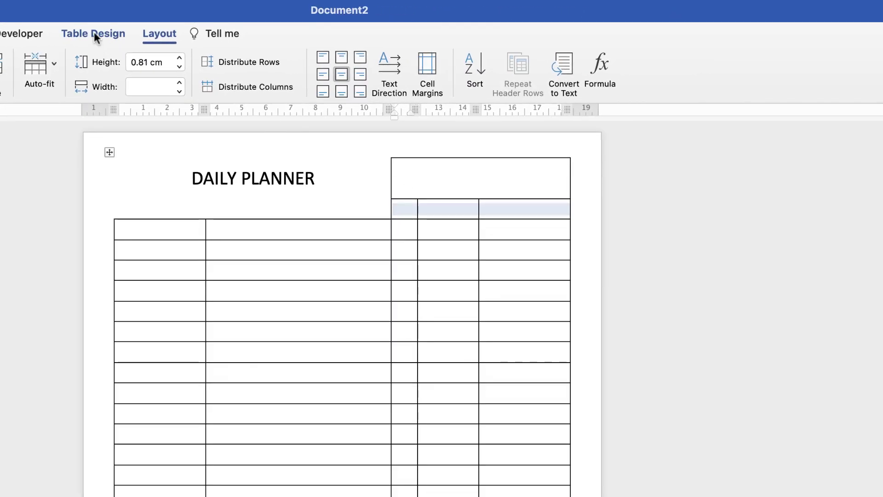
{"action": "left_click", "coordinate": [94, 35]}
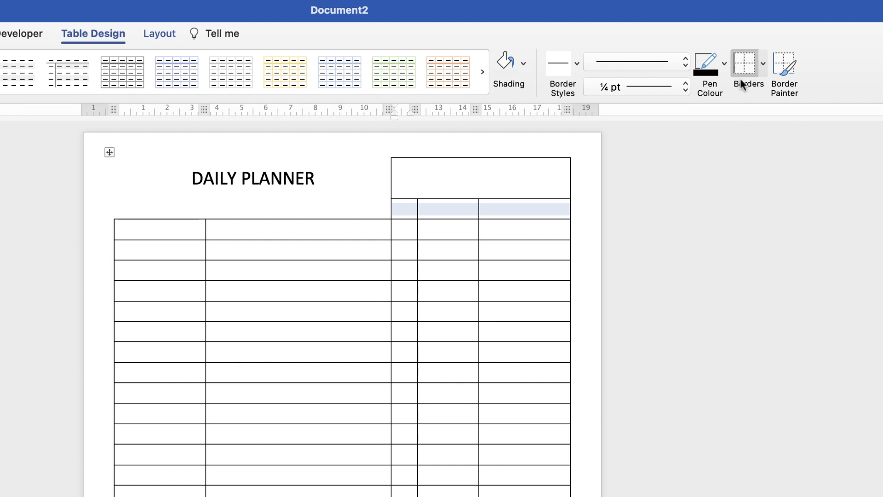
{"action": "left_click", "coordinate": [763, 64]}
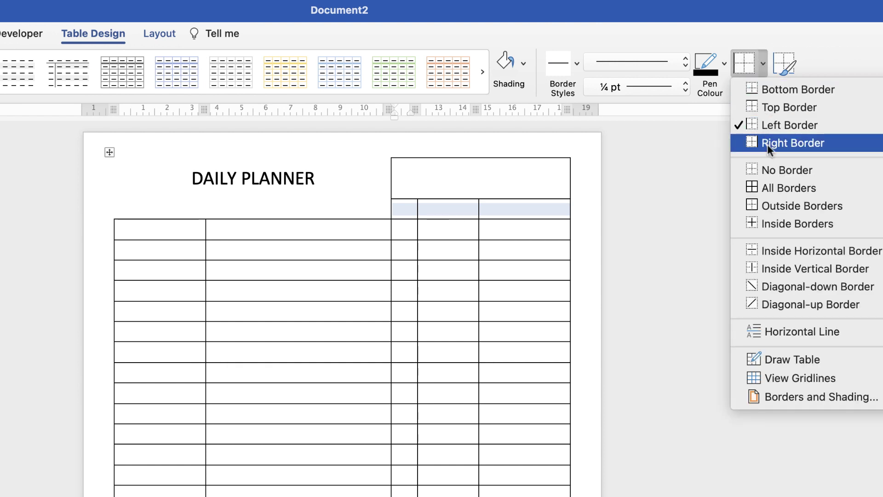
{"action": "left_click", "coordinate": [769, 171]}
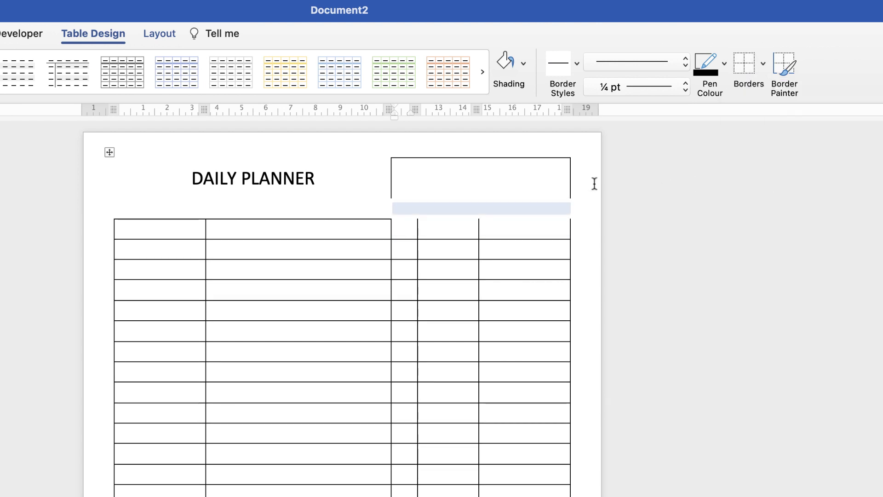
Add a bottom border to the merged box beside the title and a top border to the last three cells of the fourth row.
{"action": "left_click", "coordinate": [552, 175]}
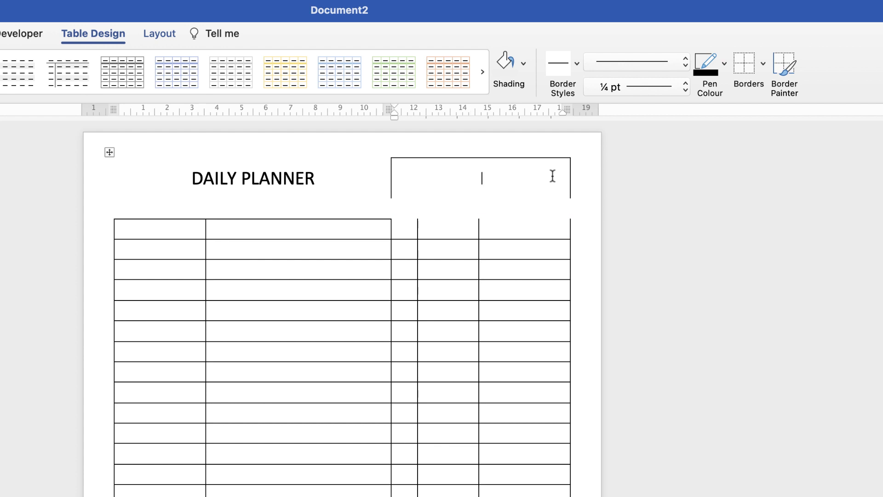
{"action": "left_click", "coordinate": [762, 65]}
{"action": "left_click", "coordinate": [766, 89]}
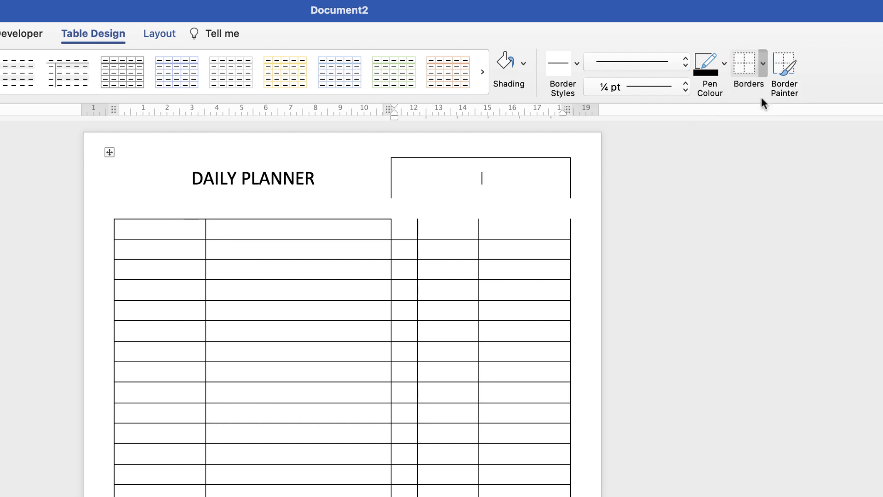
{"action": "left_click_drag", "start_coordinate": [487, 230], "coordinate": [420, 222]}
{"action": "left_click", "coordinate": [762, 69]}
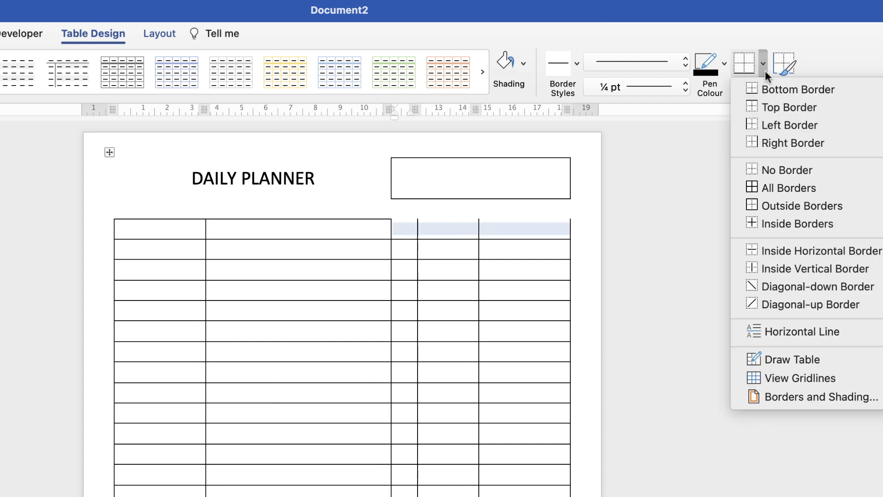
{"action": "left_click", "coordinate": [773, 109]}
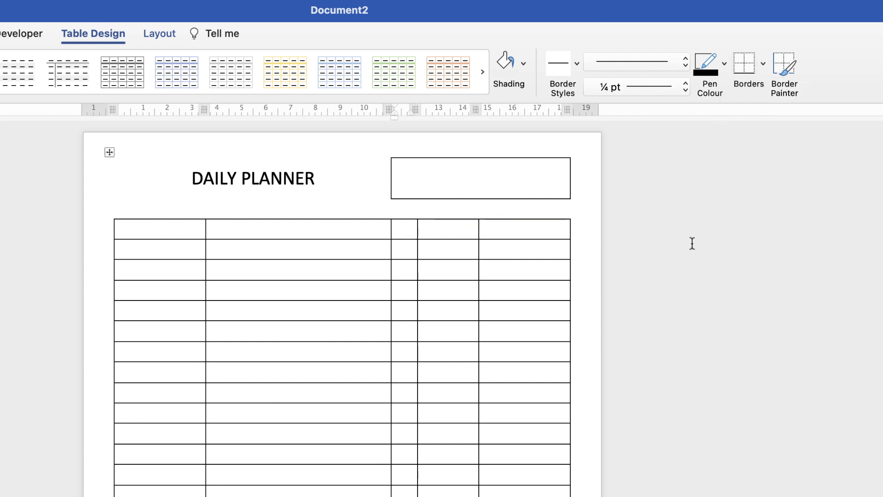
{"action": "left_click", "coordinate": [314, 372]}
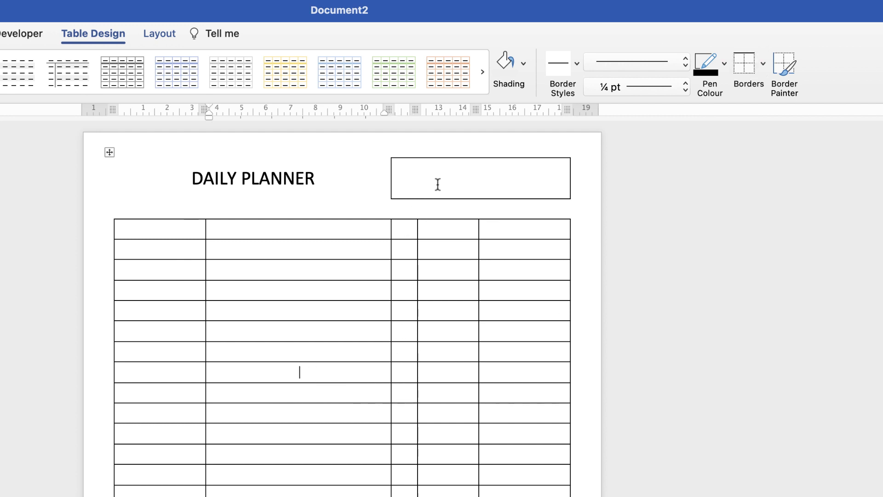
Check the finished planner in Document1, then in Document2 remove all borders from the third column's cells from the fourth row to the last.
{"action": "key", "text": "super+grave"}
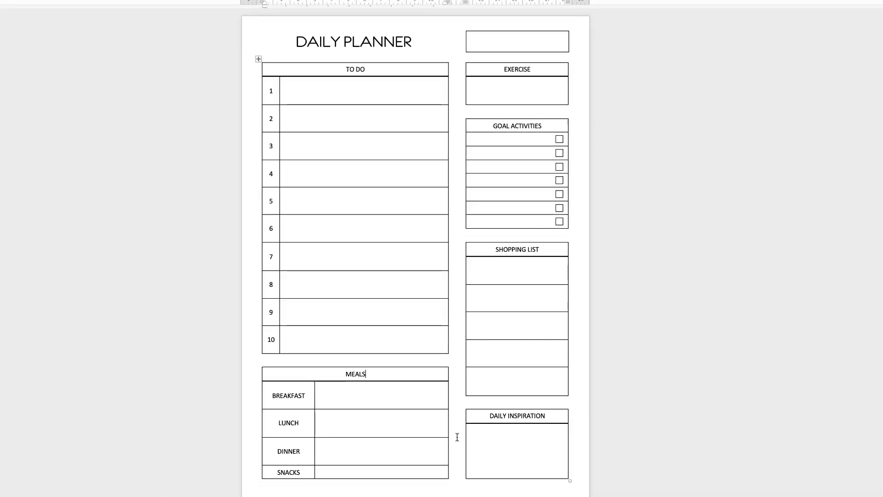
{"action": "key", "text": "super+grave"}
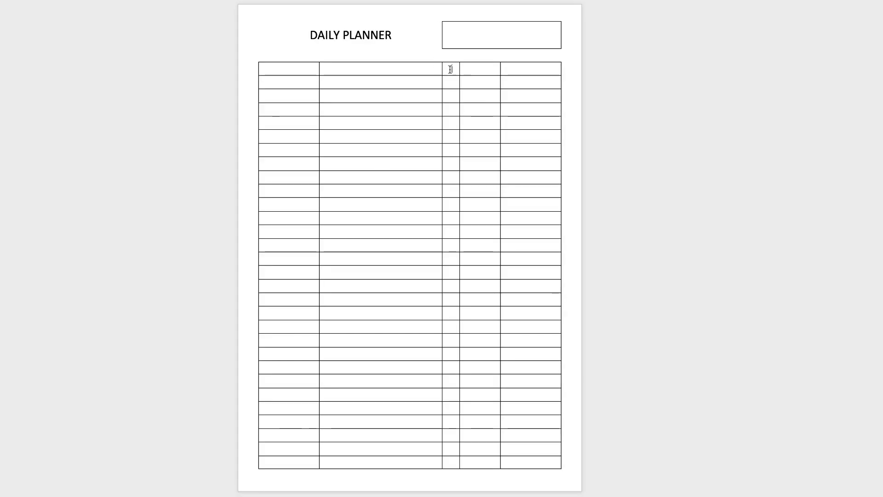
{"action": "left_click_drag", "start_coordinate": [450, 69], "coordinate": [446, 459]}
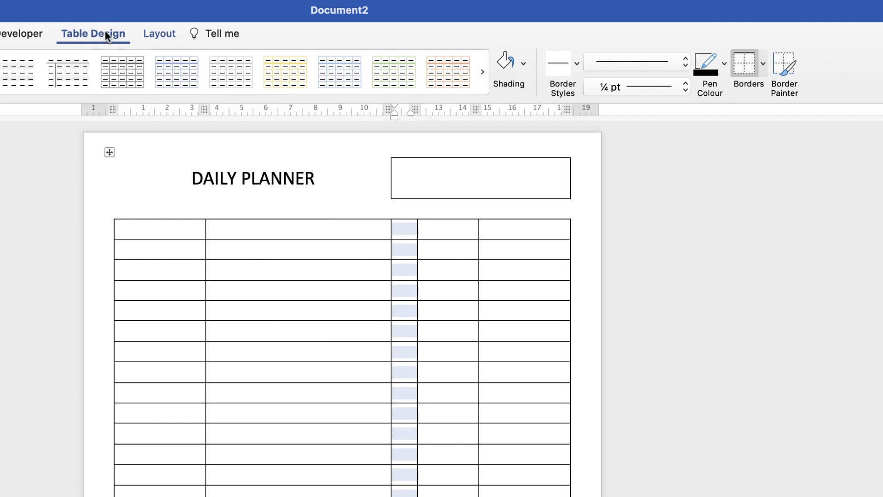
{"action": "left_click", "coordinate": [762, 63]}
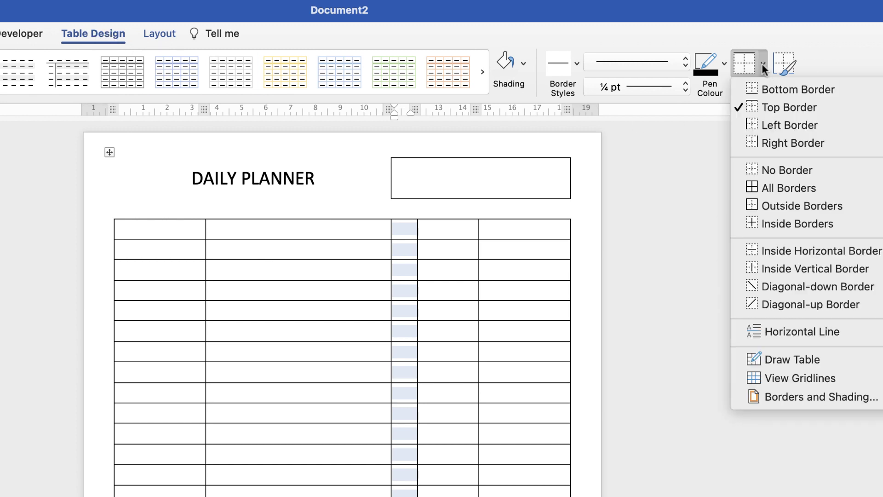
{"action": "left_click", "coordinate": [773, 172]}
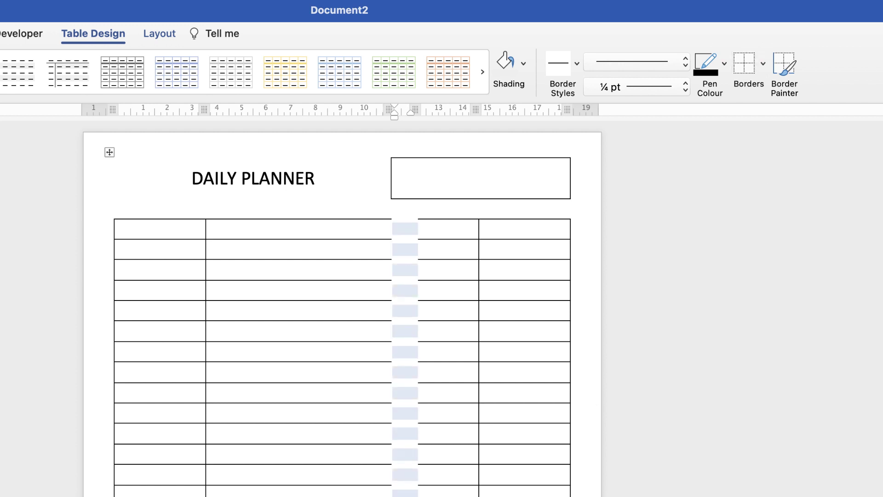
Add a left border to the fourth column's cells from the fourth row to the last.
{"action": "left_click_drag", "start_coordinate": [448, 492], "coordinate": [451, 221]}
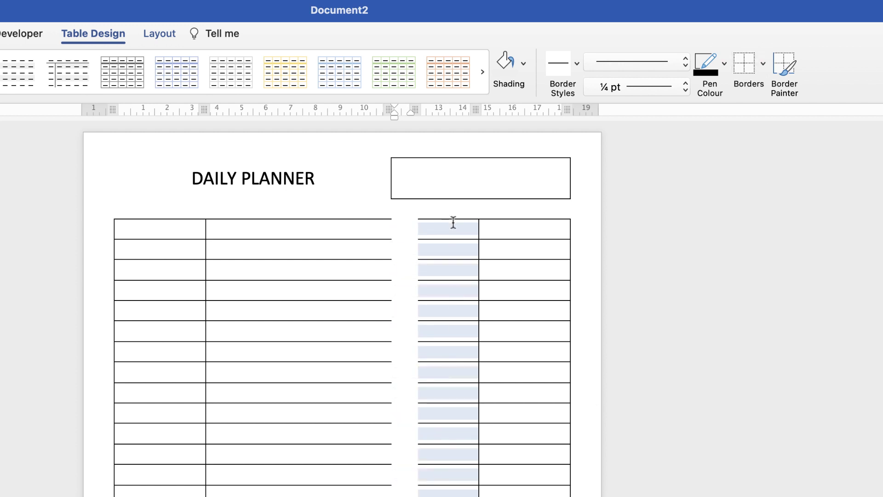
{"action": "left_click", "coordinate": [762, 63]}
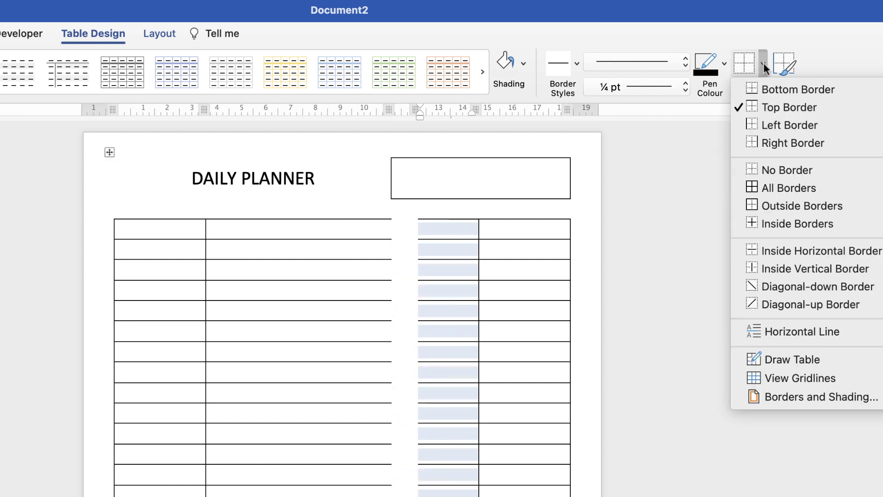
{"action": "left_click", "coordinate": [749, 124]}
Add a right border to the second column's cells from the fourth row to the last.
{"action": "left_click_drag", "start_coordinate": [377, 228], "coordinate": [369, 347]}
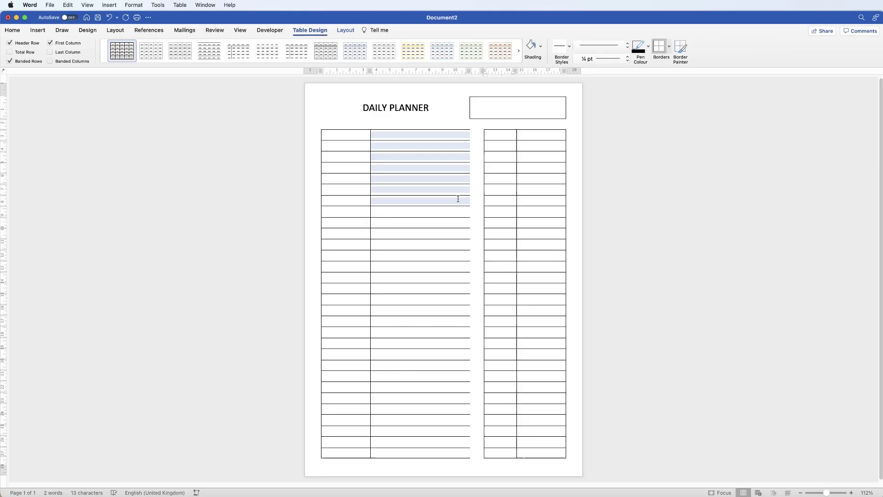
{"action": "left_click_drag", "start_coordinate": [458, 199], "coordinate": [449, 448]}
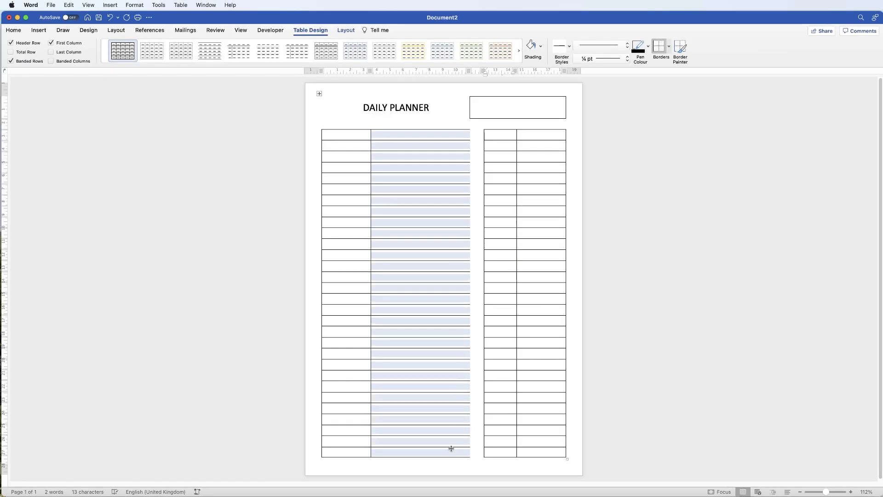
{"action": "left_click", "coordinate": [670, 47]}
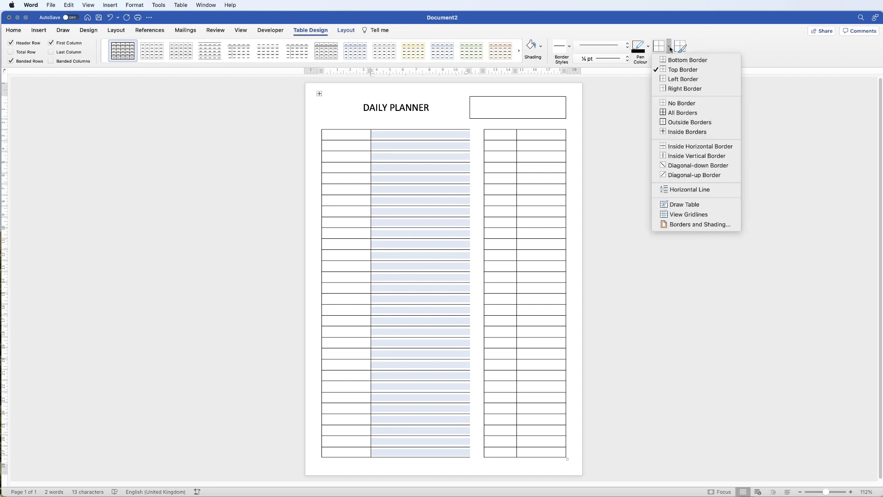
{"action": "left_click", "coordinate": [671, 88]}
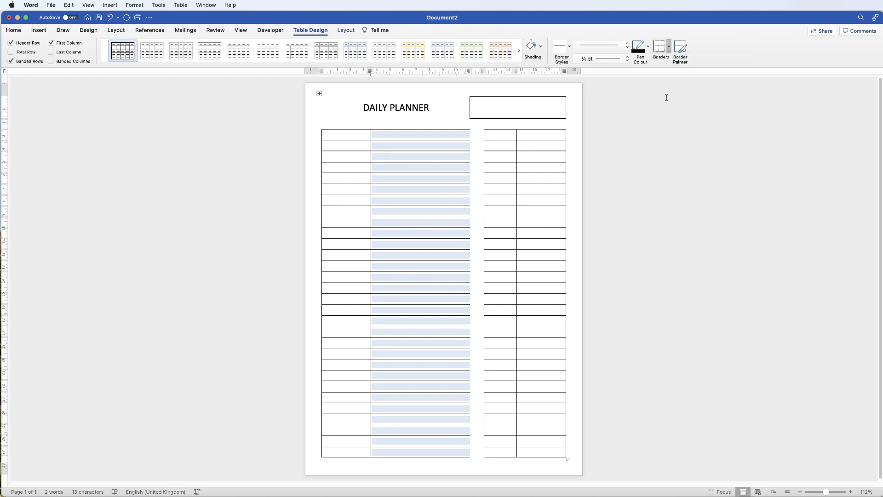
{"action": "left_click", "coordinate": [408, 224]}
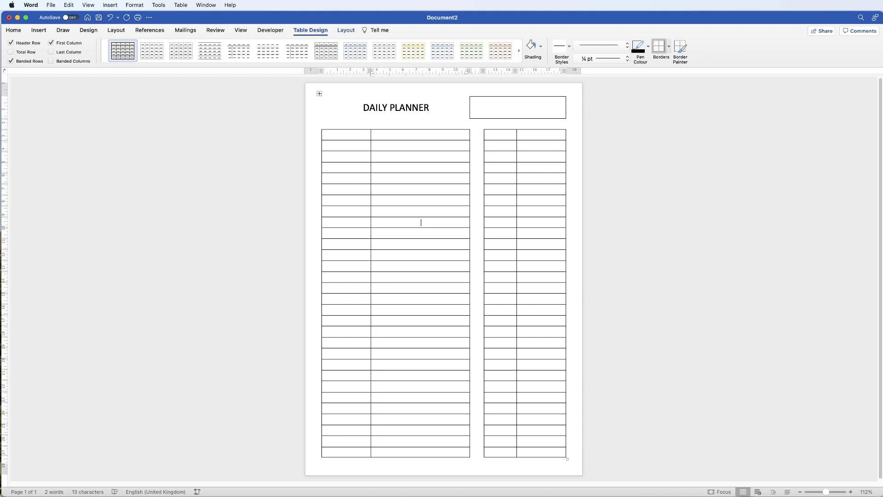
Consult the finished planner in Document1, and in Document2 merge the fourth row's first two cells into a heading reading TO DO.
{"action": "key", "text": "super+grave"}
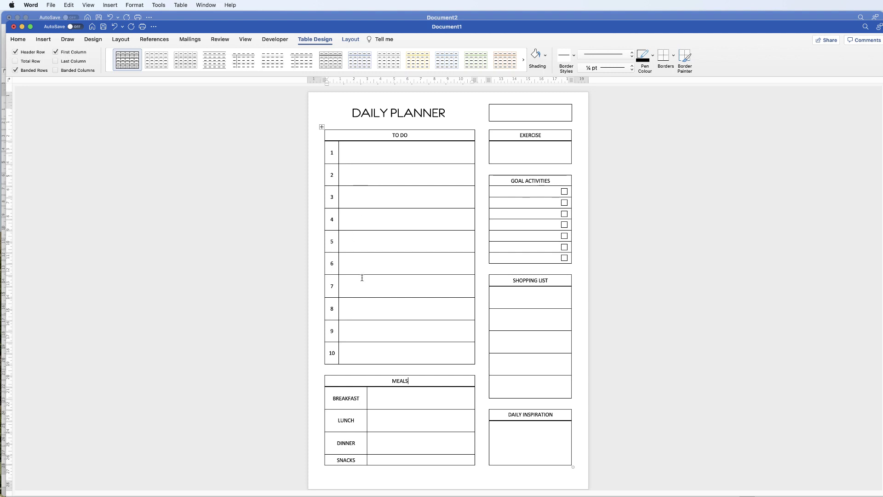
{"action": "left_click", "coordinate": [356, 17]}
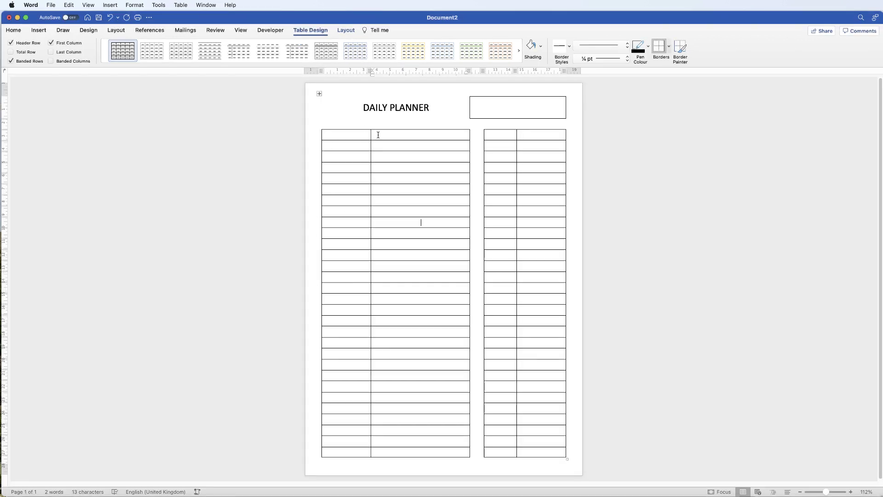
{"action": "left_click_drag", "start_coordinate": [378, 134], "coordinate": [366, 135]}
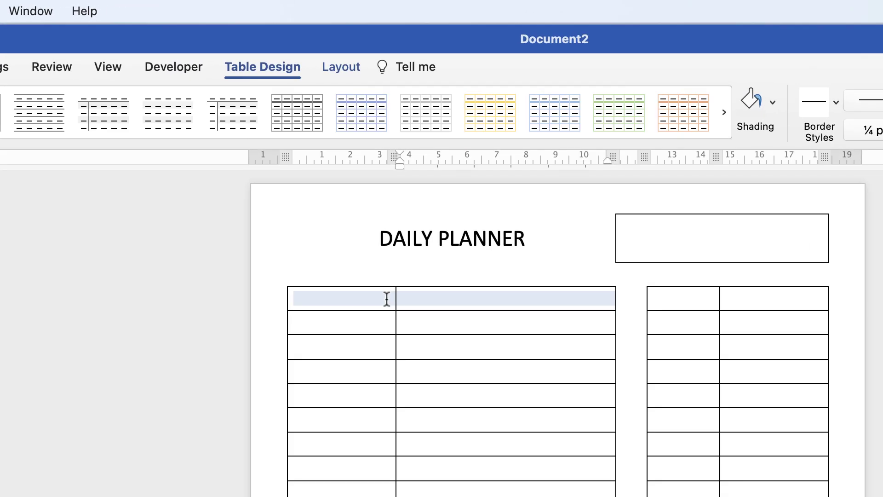
{"action": "left_click", "coordinate": [344, 65]}
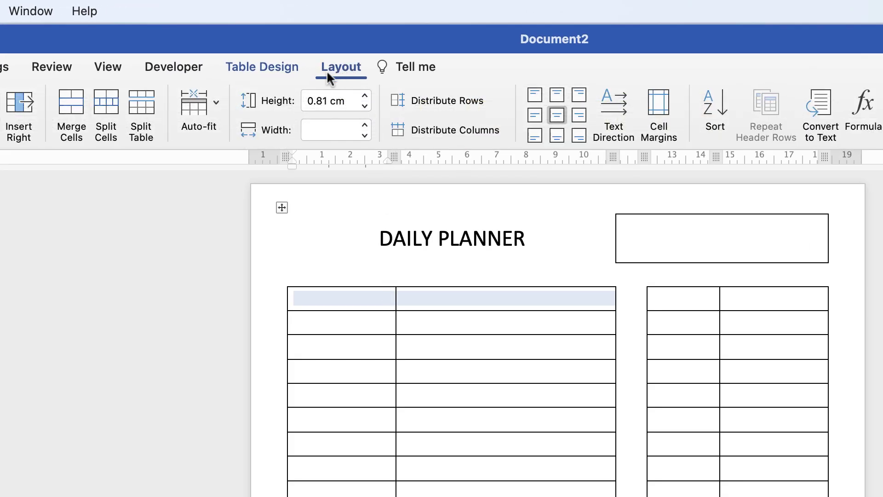
{"action": "left_click", "coordinate": [65, 108]}
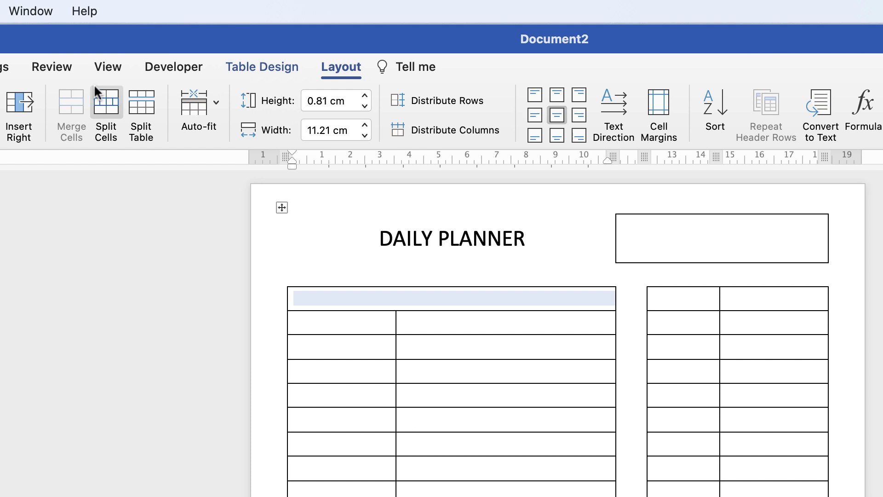
{"action": "type", "text": "TO DO"}
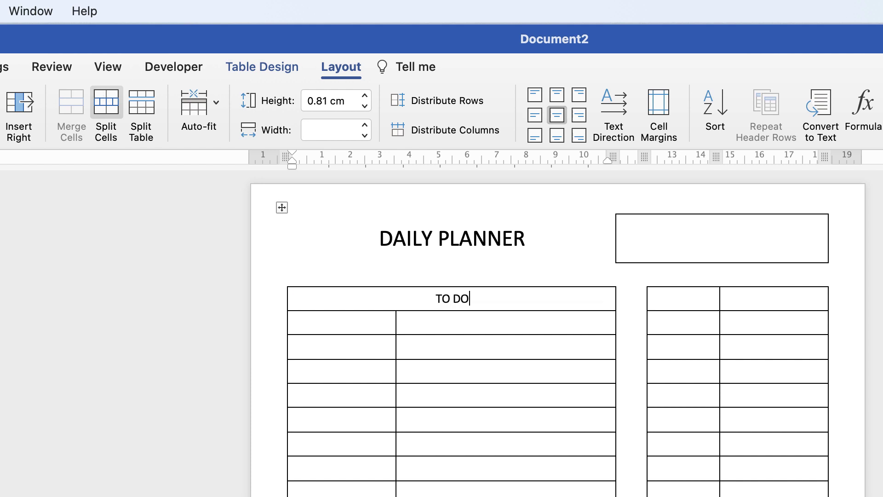
Merge the first two rows' cells beneath the TO DO heading vertically, separately in the second column and in the first column.
{"action": "left_click", "coordinate": [422, 323]}
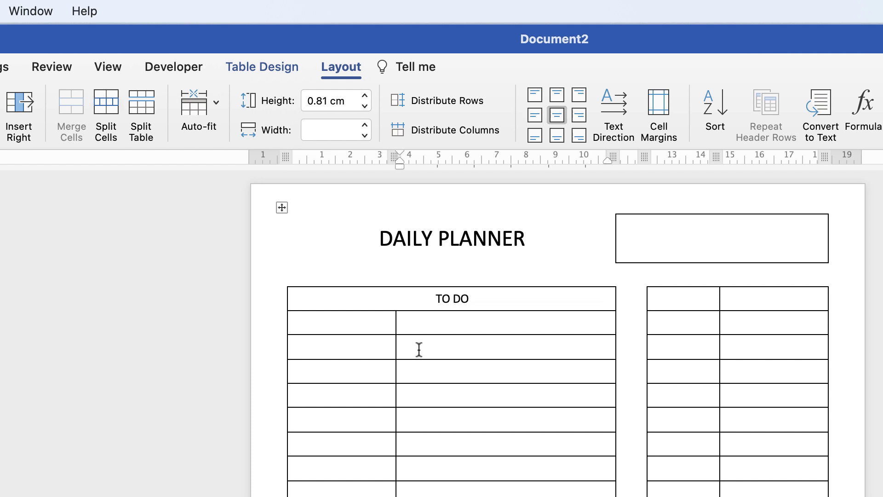
{"action": "left_click", "coordinate": [427, 342]}
{"action": "mouse_move", "coordinate": [427, 339]}
{"action": "left_mouse_down"}
{"action": "mouse_move", "coordinate": [429, 330]}
{"action": "mouse_move", "coordinate": [422, 335]}
{"action": "left_mouse_up"}
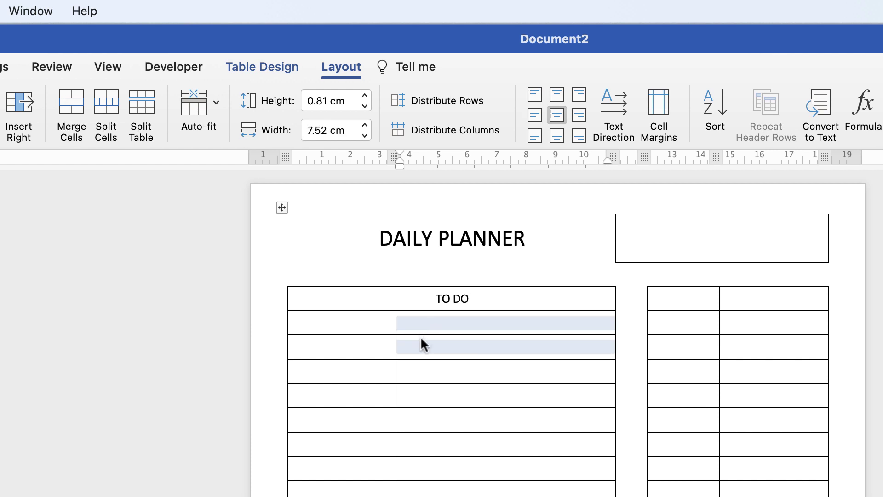
{"action": "left_click", "coordinate": [71, 103]}
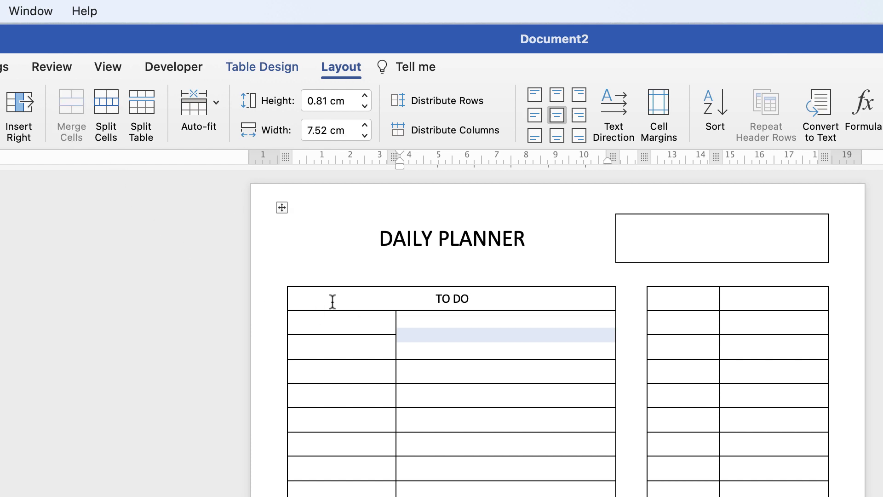
{"action": "left_click_drag", "start_coordinate": [330, 347], "coordinate": [326, 333]}
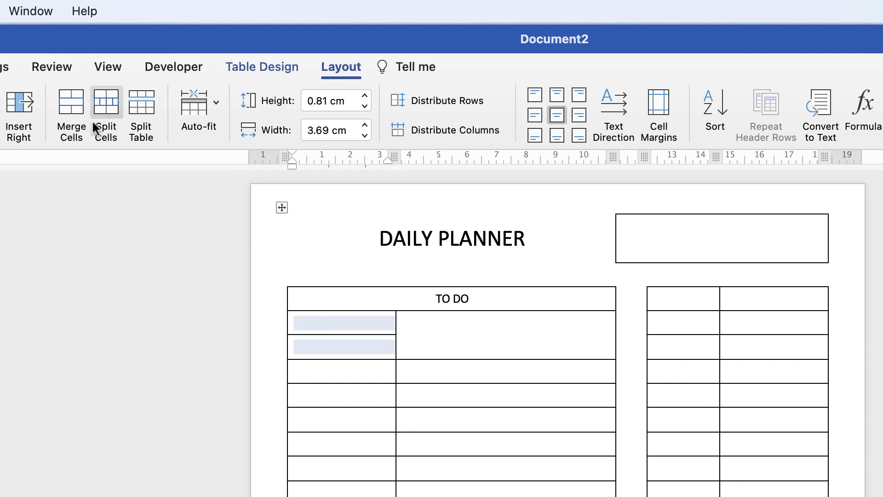
{"action": "left_click", "coordinate": [72, 103]}
Merge the next two rows' cells below the first TO DO entry vertically, separately in the second and first columns.
{"action": "left_click_drag", "start_coordinate": [428, 382], "coordinate": [429, 365]}
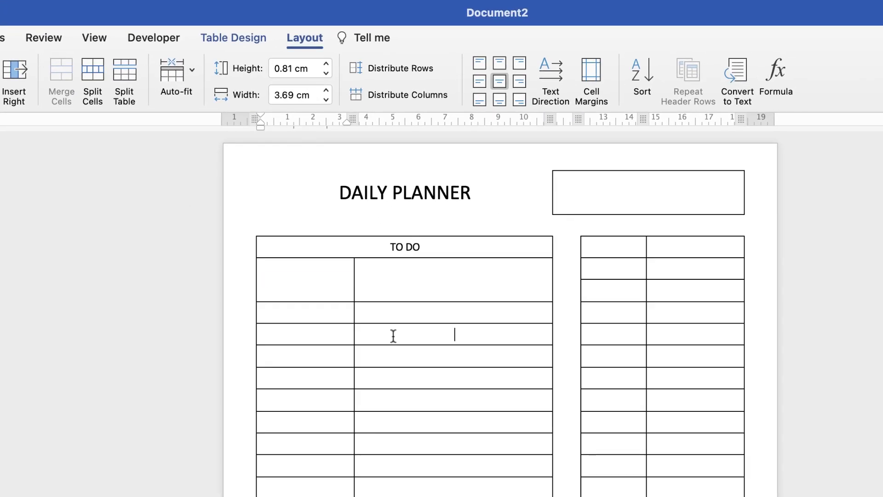
{"action": "left_click", "coordinate": [62, 73]}
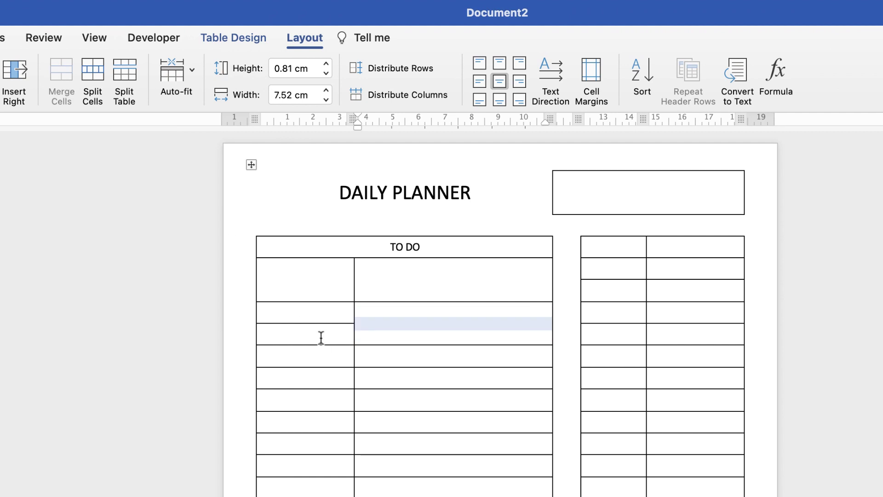
{"action": "left_click_drag", "start_coordinate": [319, 337], "coordinate": [317, 317]}
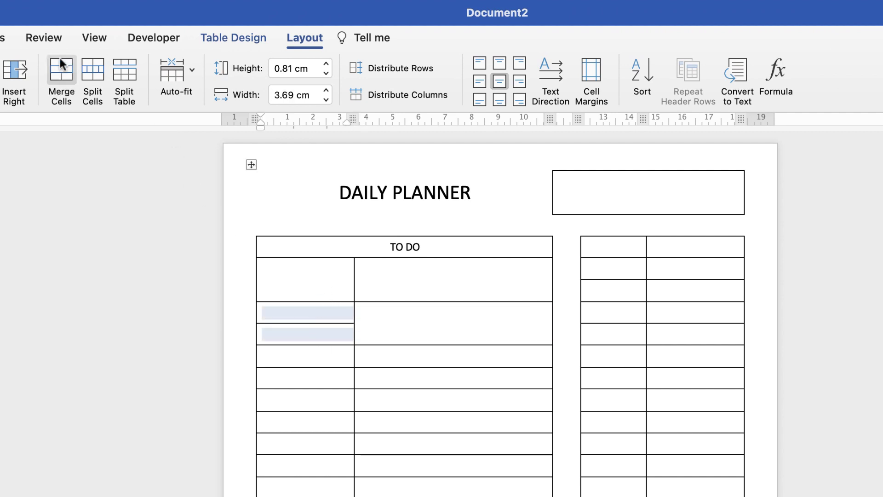
{"action": "left_click", "coordinate": [62, 74]}
Number the two merged first-column cells under TO DO as 1 and 2.
{"action": "left_click", "coordinate": [315, 282]}
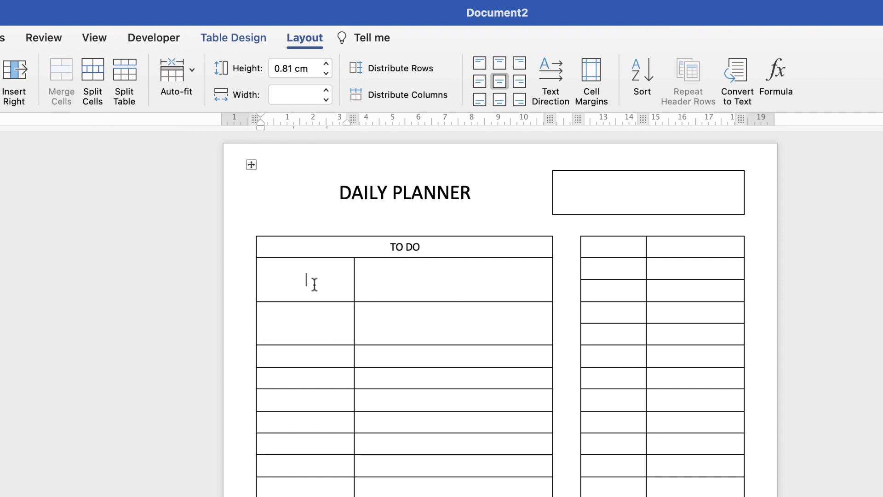
{"action": "type", "text": "1"}
{"action": "left_click", "coordinate": [306, 356]}
{"action": "type", "text": "2"}
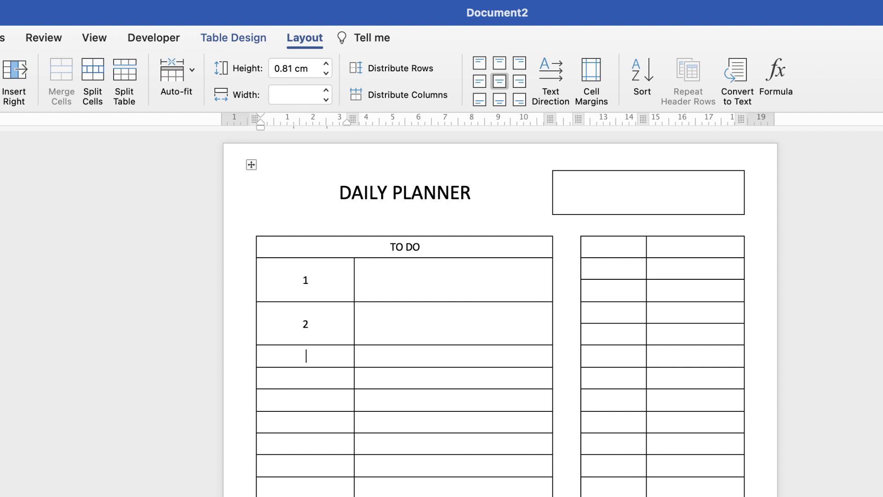
Merge the next two first-column cells below number 2 and enter 3 in the merged cell.
{"action": "left_click_drag", "start_coordinate": [306, 356], "coordinate": [306, 378]}
{"action": "left_click", "coordinate": [62, 74]}
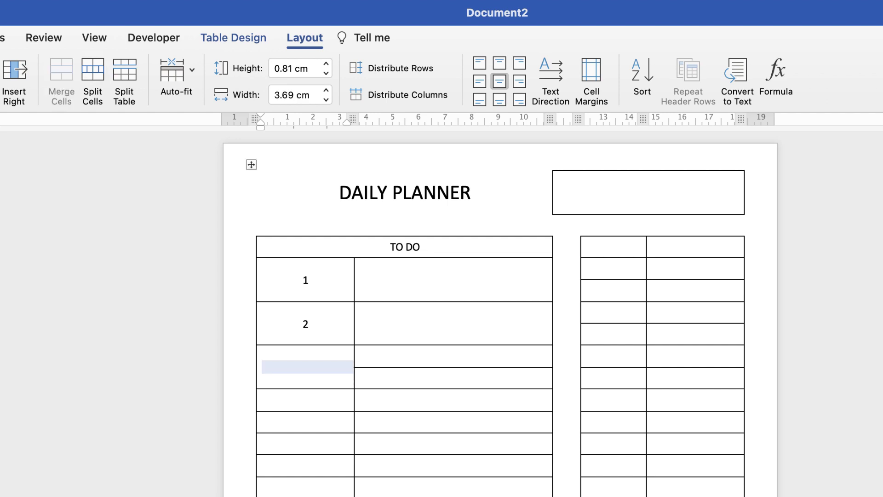
{"action": "type", "text": "3"}
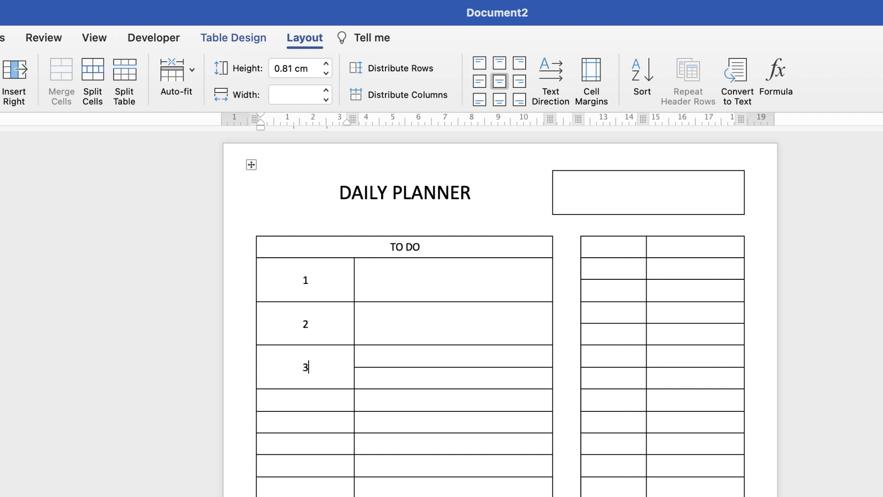
Select the two cells beside number 3 and open keyboard customisation with the Table command category chosen.
{"action": "left_click_drag", "start_coordinate": [453, 355], "coordinate": [454, 378]}
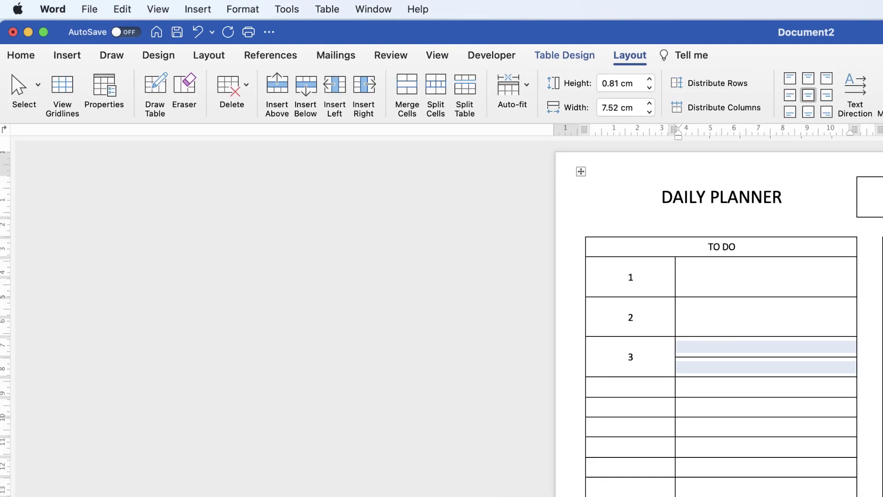
{"action": "left_click", "coordinate": [285, 9]}
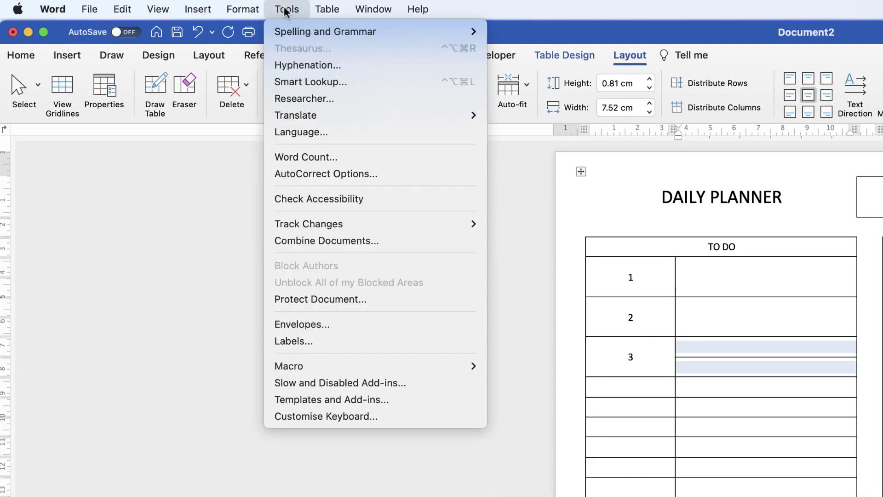
{"action": "left_click", "coordinate": [298, 416]}
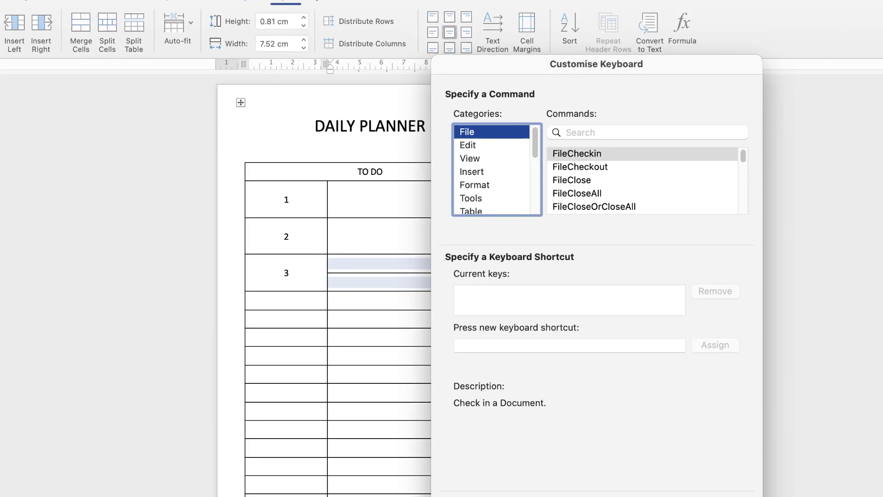
{"action": "left_click_drag", "start_coordinate": [534, 148], "coordinate": [533, 179]}
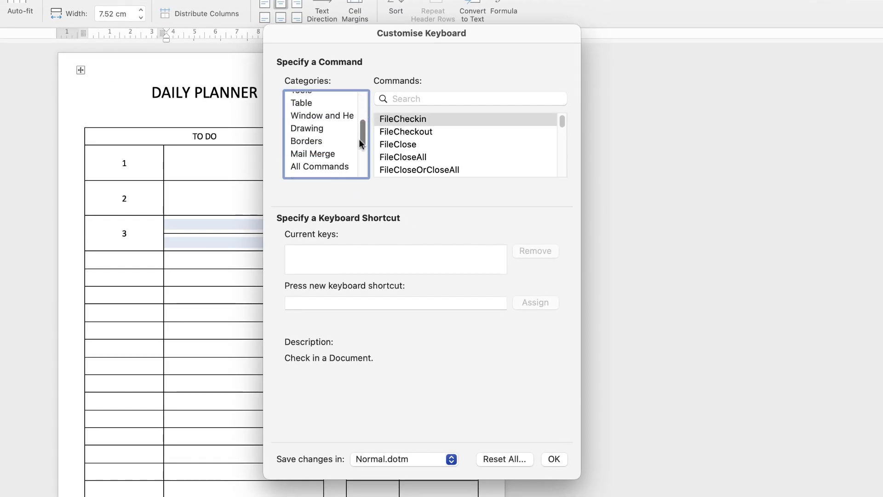
{"action": "scroll", "coordinate": [360, 143], "scroll_direction": "up", "scroll_amount": 3}
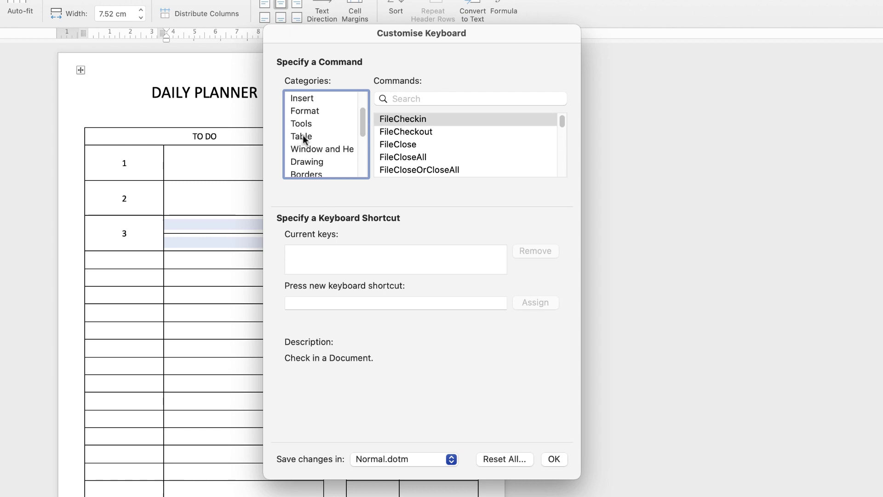
{"action": "left_click", "coordinate": [301, 136]}
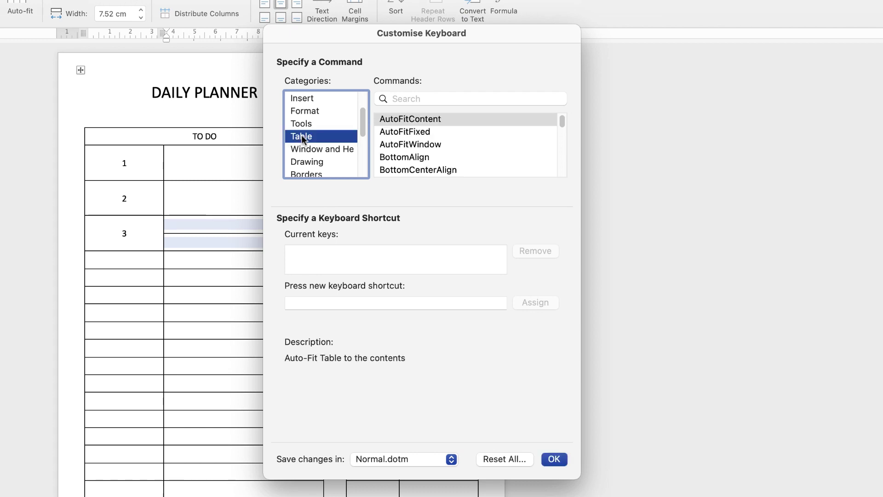
Search the commands for MERGE, choose TableMergeCells and remove its Command+R shortcut.
{"action": "left_click", "coordinate": [400, 98]}
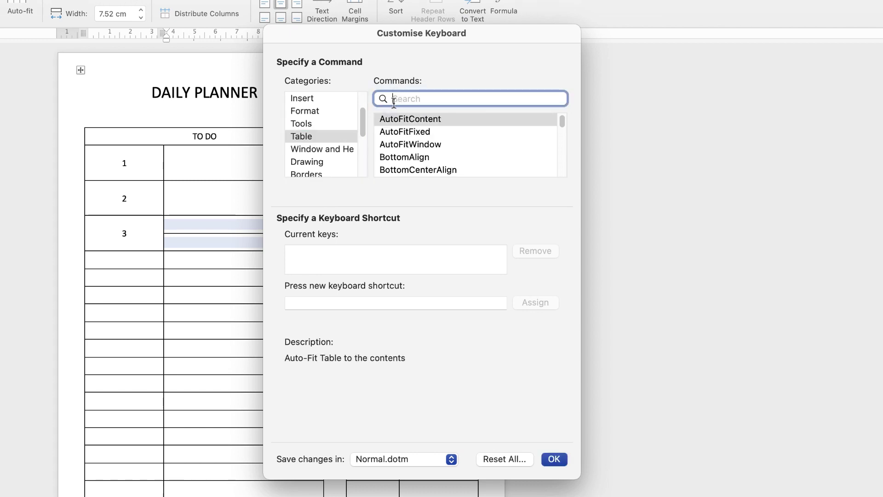
{"action": "type", "text": "MERGE"}
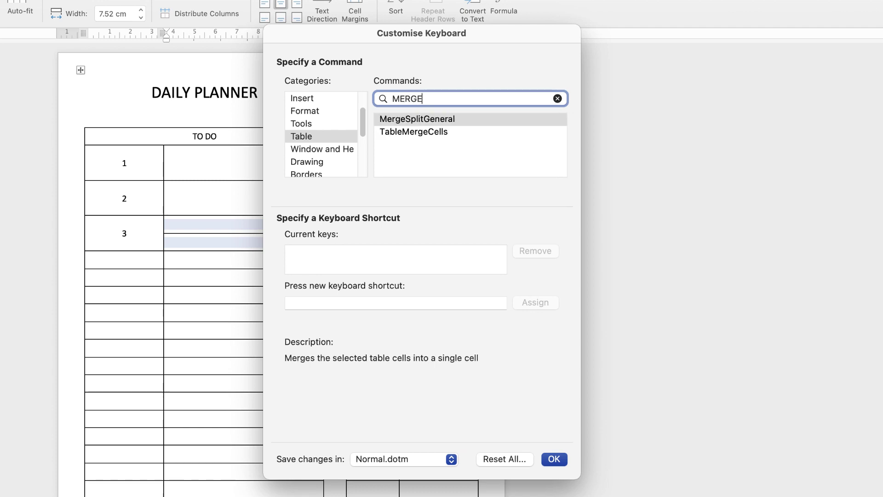
{"action": "left_click", "coordinate": [413, 132]}
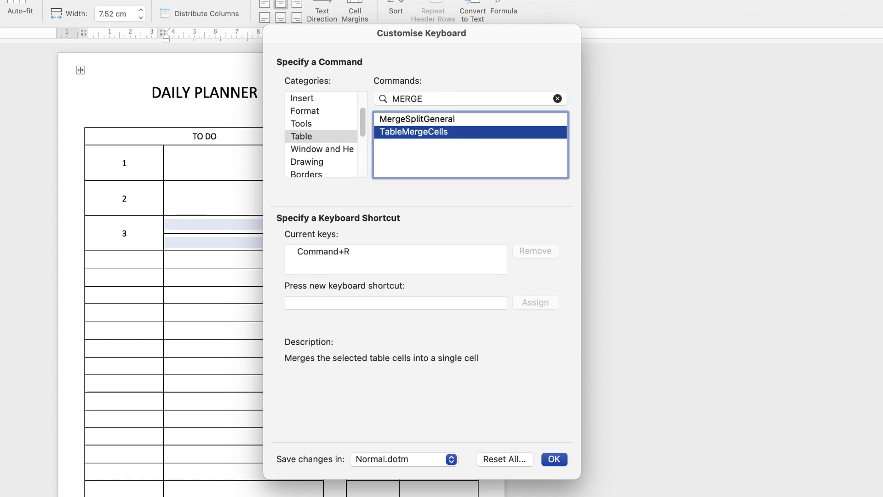
{"action": "left_click", "coordinate": [324, 251]}
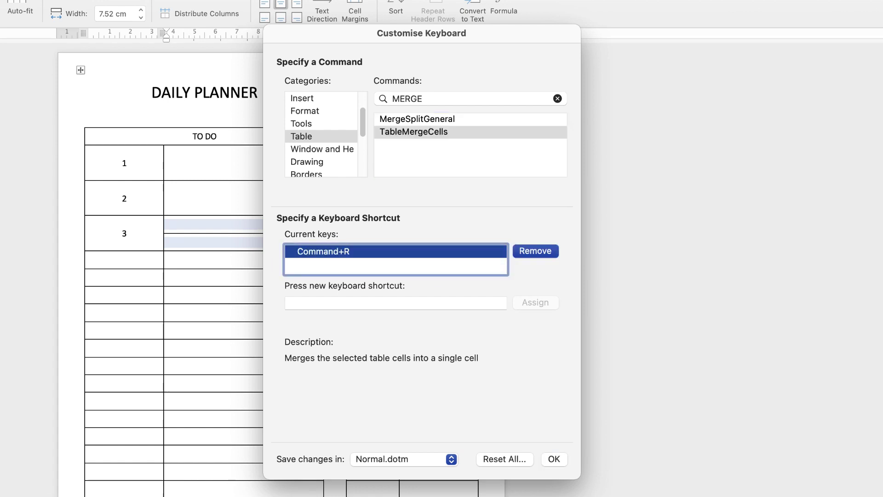
{"action": "key", "text": "Return"}
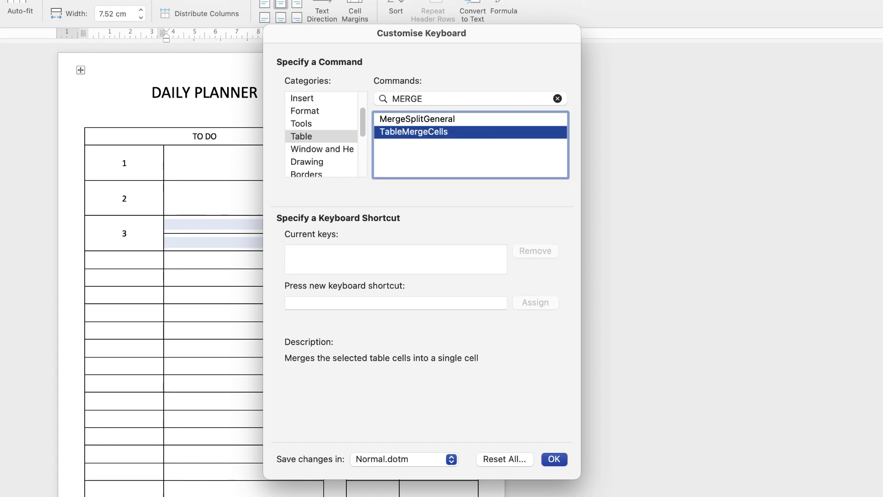
Assign Command+R as the keyboard shortcut for TableMergeCells and close the keyboard customisation.
{"action": "left_click", "coordinate": [395, 302]}
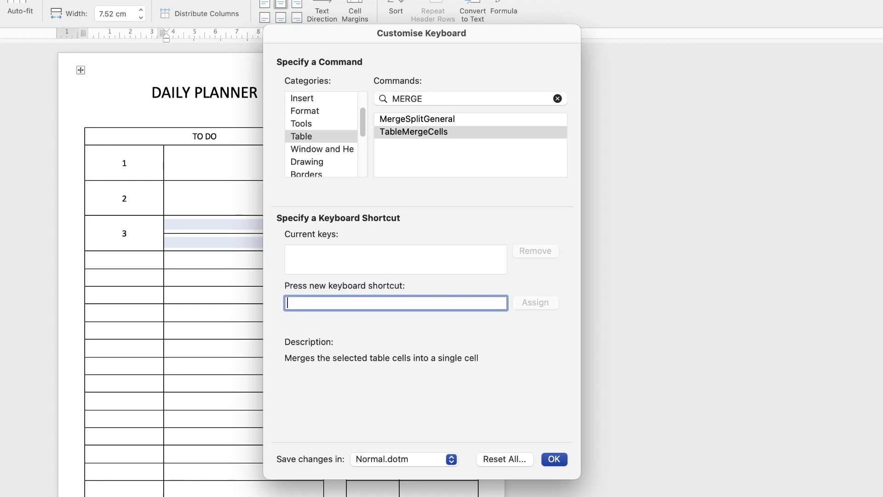
{"action": "key", "text": "super+r"}
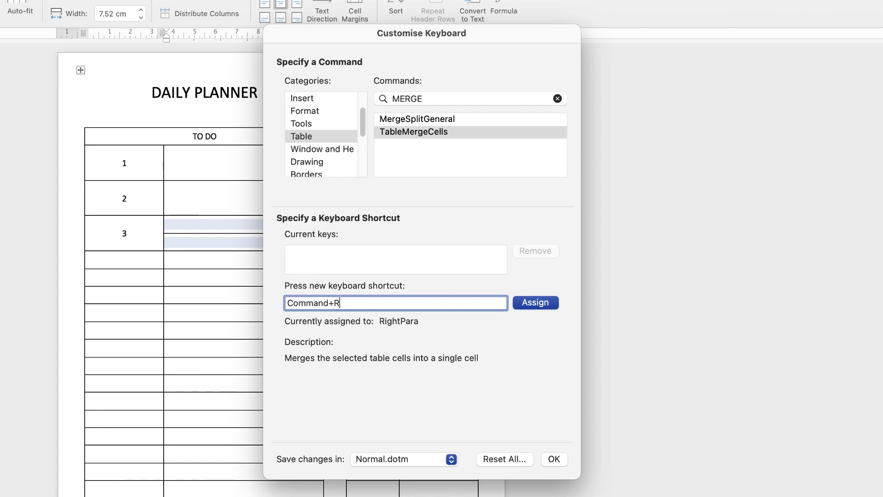
{"action": "key", "text": "Return"}
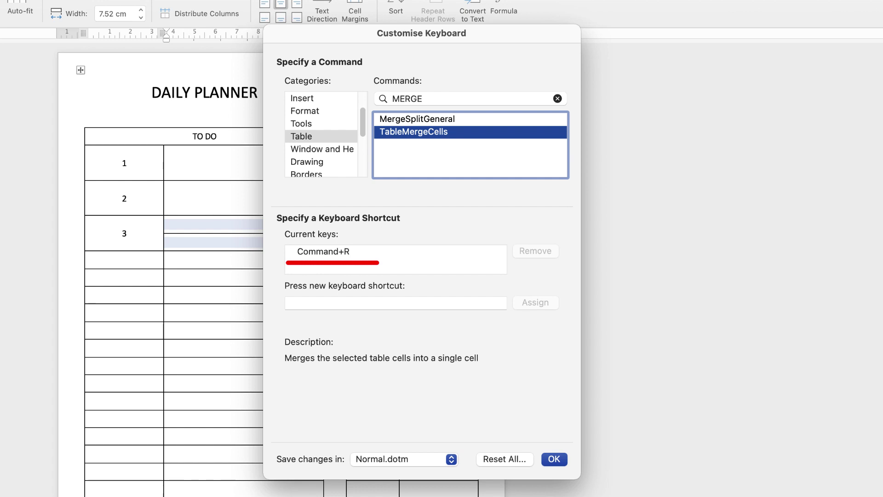
{"action": "key", "text": "Return"}
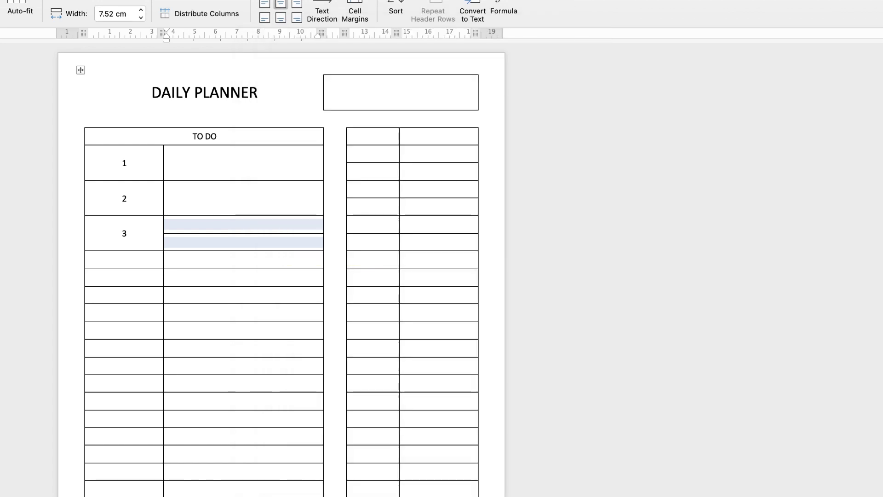
Merge the two cells beside number 3 in the TO DO section into one cell.
{"action": "left_click", "coordinate": [245, 278]}
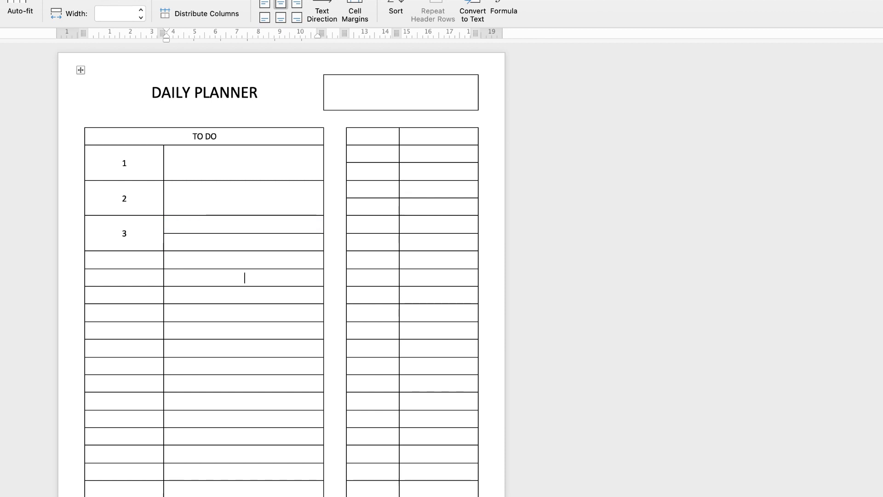
{"action": "left_click_drag", "start_coordinate": [244, 224], "coordinate": [244, 242]}
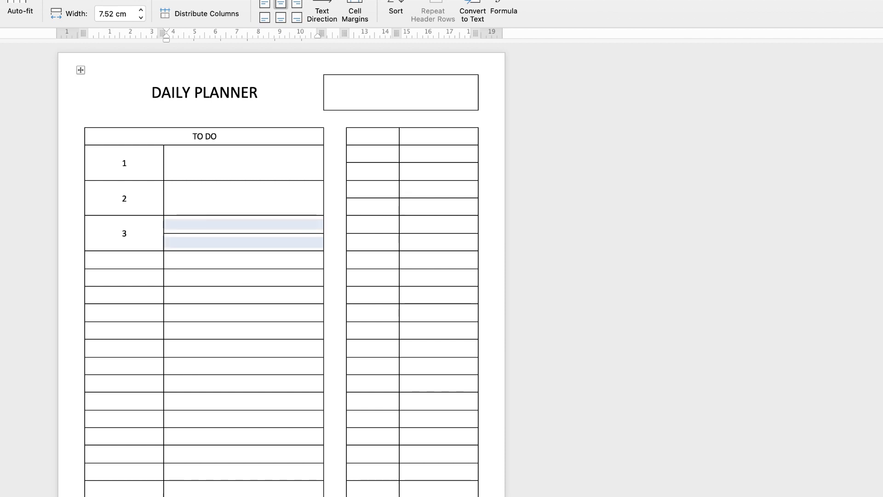
{"action": "key", "text": "ctrl+m"}
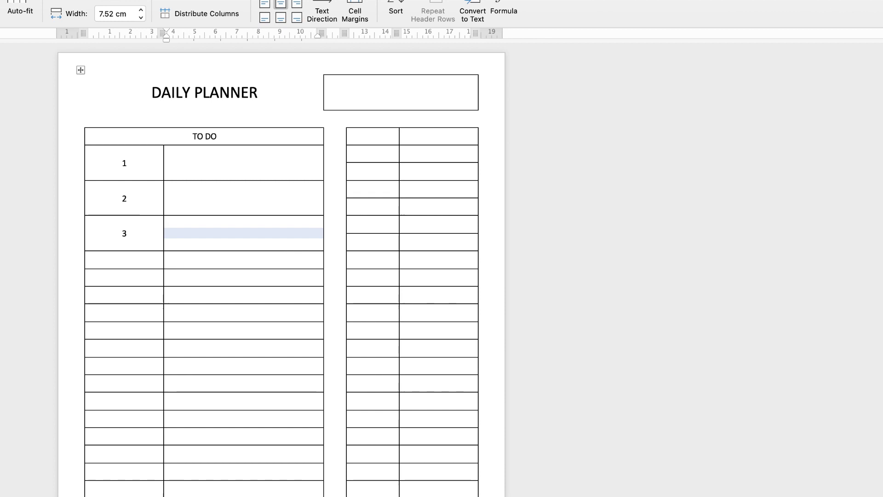
Merge the next two cells in each TO DO column below number 3 and enter 4 in the merged first-column cell.
{"action": "left_click", "coordinate": [245, 276]}
{"action": "left_click_drag", "start_coordinate": [244, 259], "coordinate": [244, 278]}
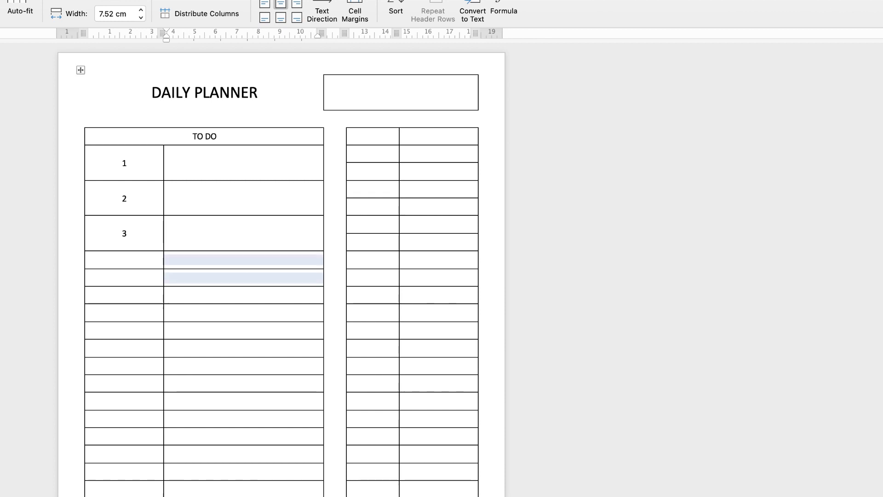
{"action": "key", "text": "ctrl+m"}
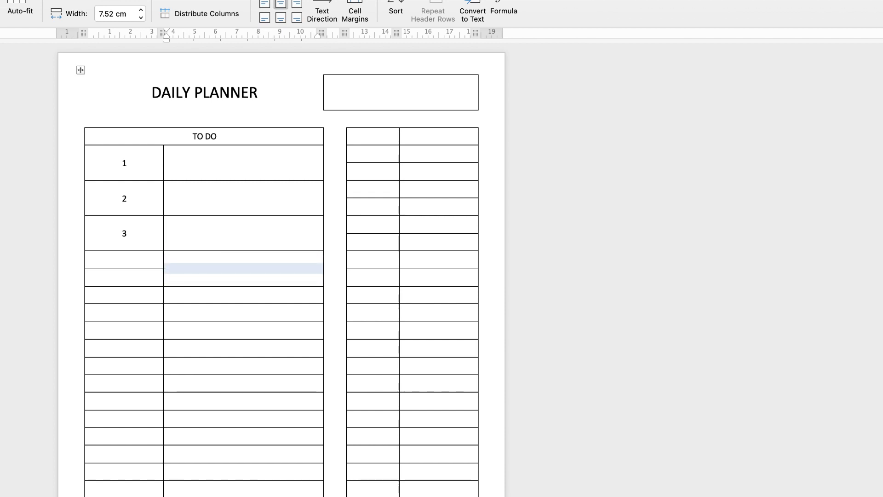
{"action": "left_click_drag", "start_coordinate": [124, 259], "coordinate": [124, 278]}
{"action": "key", "text": "ctrl+m"}
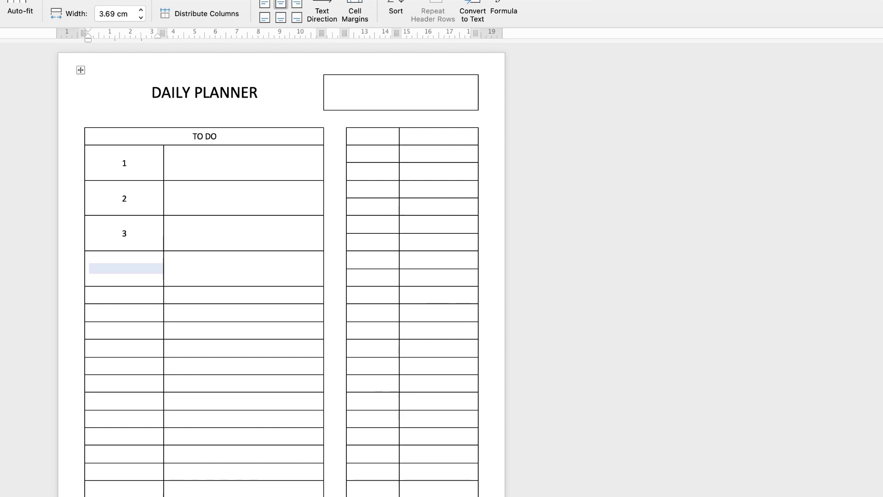
{"action": "type", "text": "4"}
Merge the cell pairs of the next four TO DO rows in both columns and number the merged rows 5 and 6.
{"action": "left_click_drag", "start_coordinate": [124, 295], "coordinate": [124, 312]}
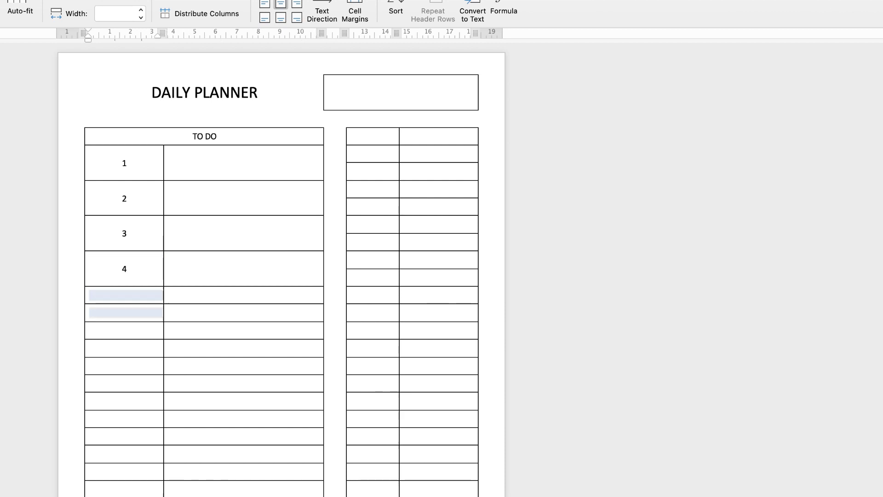
{"action": "key", "text": "ctrl+m"}
{"action": "type", "text": "5"}
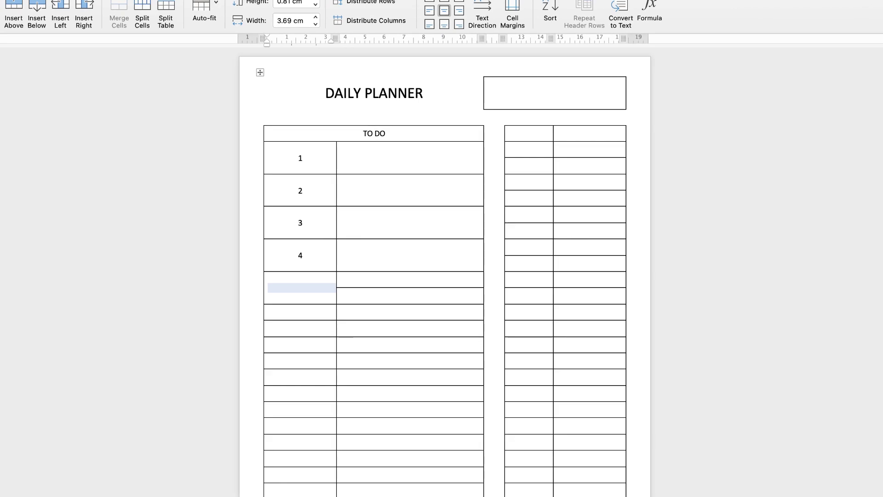
{"action": "key", "text": "Down"}
{"action": "key", "text": "shift+Down"}
{"action": "key", "text": "ctrl+m"}
{"action": "type", "text": "6"}
Merge the next two first-column cell pairs below number 6, number them 7 and 8, and merge the cells beside 7.
{"action": "key", "text": "Down"}
{"action": "key", "text": "shift+Down"}
{"action": "key", "text": "ctrl+m"}
{"action": "type", "text": "7"}
{"action": "key", "text": "Down"}
{"action": "key", "text": "shift+Down"}
{"action": "key", "text": "ctrl+m"}
{"action": "type", "text": "8"}
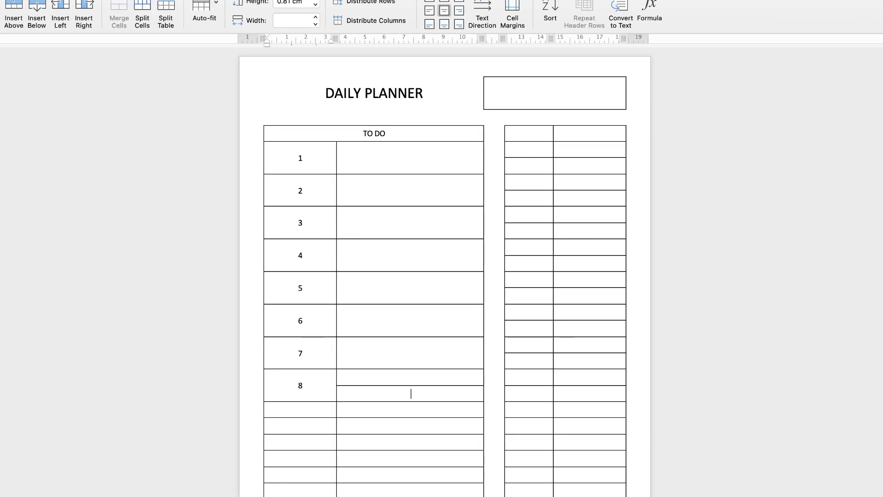
Merge and number the next two first-column cell pairs 9 and 10, and merge the cell pairs beside 8, 9 and 10.
{"action": "key", "text": "Down"}
{"action": "key", "text": "shift+Down"}
{"action": "key", "text": "ctrl+m"}
{"action": "type", "text": "9"}
{"action": "key", "text": "Down"}
{"action": "key", "text": "shift+Down"}
{"action": "key", "text": "ctrl+m"}
{"action": "type", "text": "10"}
{"action": "key", "text": "Tab"}
{"action": "key", "text": "shift+Down"}
{"action": "key", "text": "ctrl+m"}
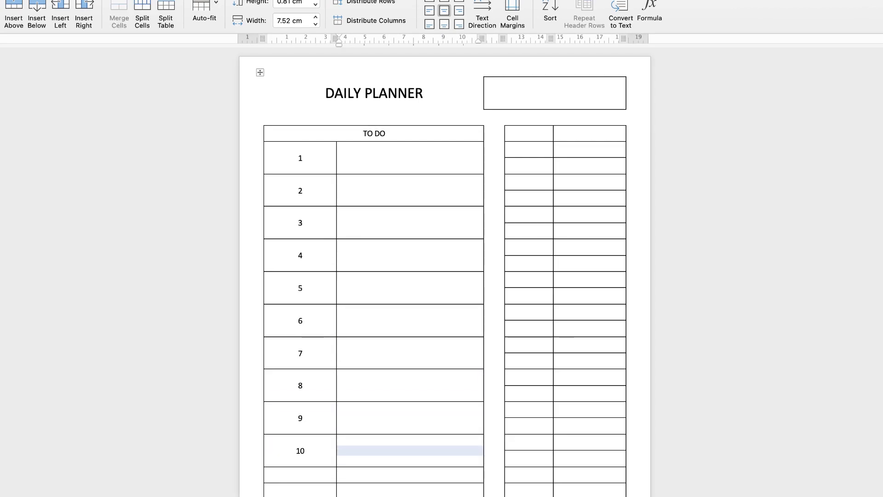
Leave a borderless spacer row below the bordered TO DO section and title the merged row beneath it MEALS.
{"action": "key", "text": "Tab"}
{"action": "key", "text": "shift+Right"}
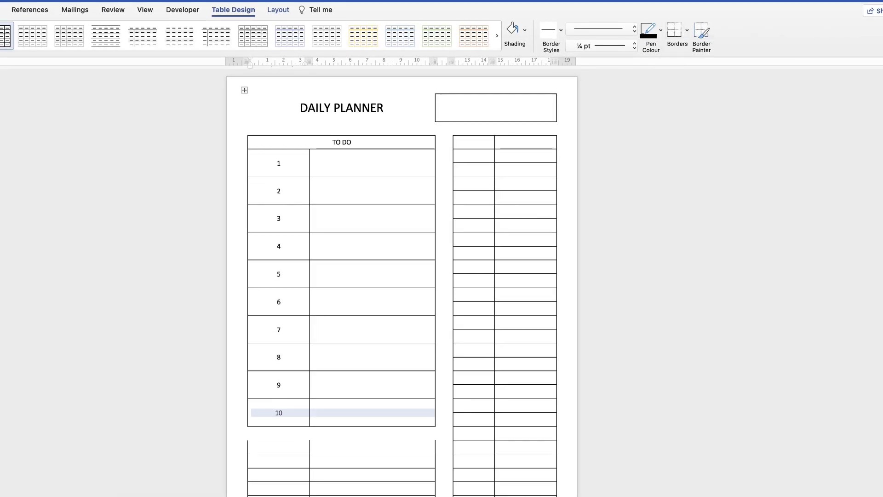
{"action": "left_click", "coordinate": [375, 447]}
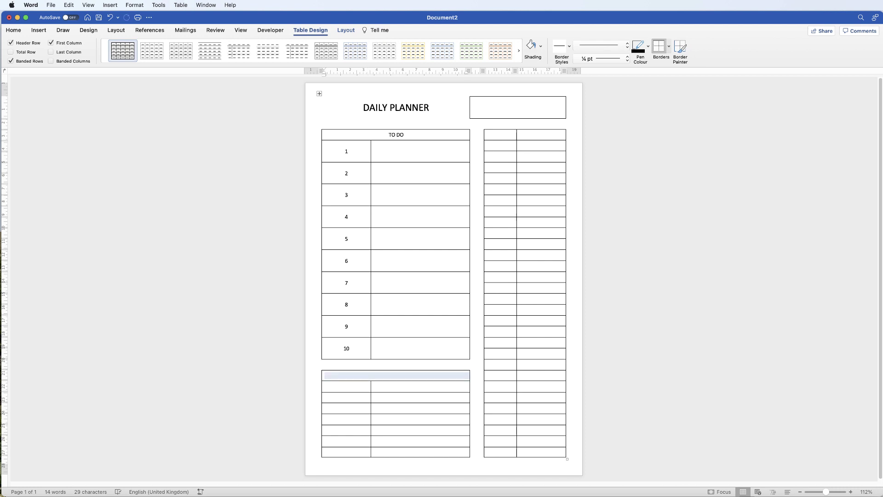
{"action": "type", "text": "MEALS"}
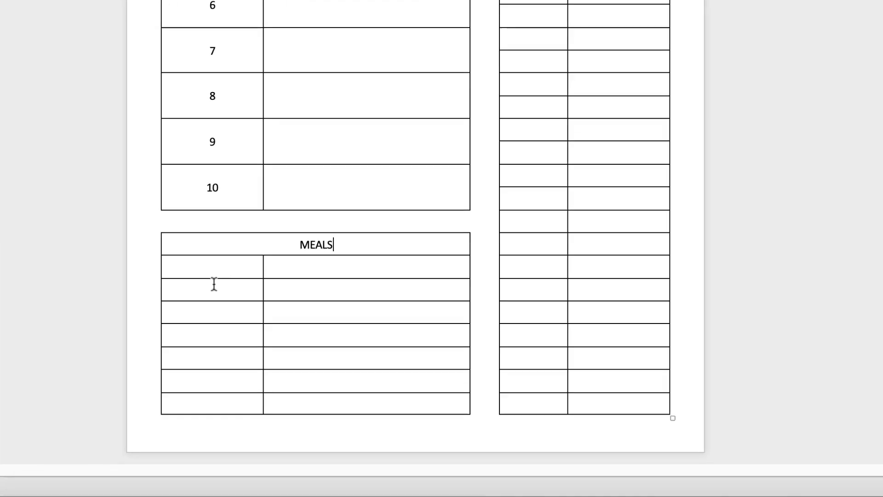
Merge three two-row blocks in both columns under MEALS, labelling them BREAKFAST, LUNCH and DINNER, and label the final single row SNACKS.
{"action": "left_click_drag", "start_coordinate": [199, 272], "coordinate": [203, 254]}
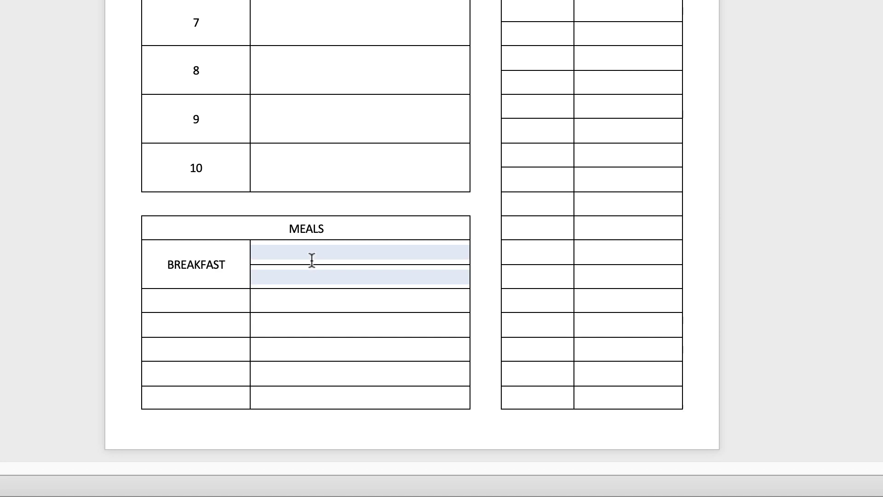
{"action": "type", "text": "LUNCHDINN"}
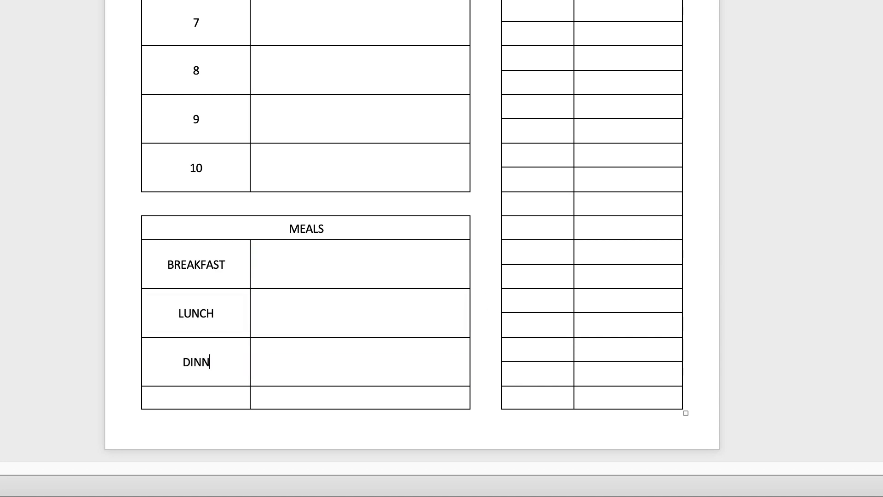
{"action": "type", "text": "ER"}
{"action": "key", "text": "Down"}
{"action": "type", "text": "SNACKS"}
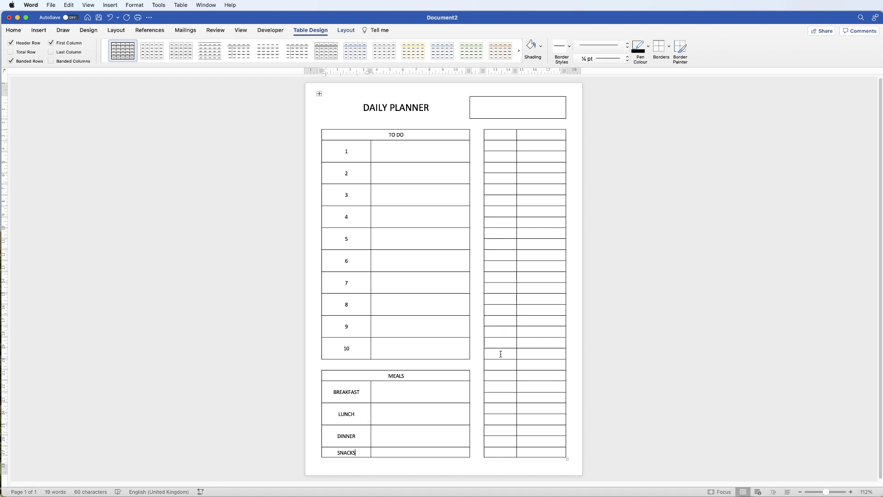
{"action": "left_click", "coordinate": [511, 332]}
{"action": "key", "text": "super+z"}
{"action": "mouse_move", "coordinate": [525, 331]}
{"action": "left_mouse_down"}
{"action": "mouse_move", "coordinate": [509, 331]}
{"action": "mouse_move", "coordinate": [536, 331]}
{"action": "mouse_move", "coordinate": [510, 333]}
{"action": "left_mouse_up"}
{"action": "key", "text": "super+z"}
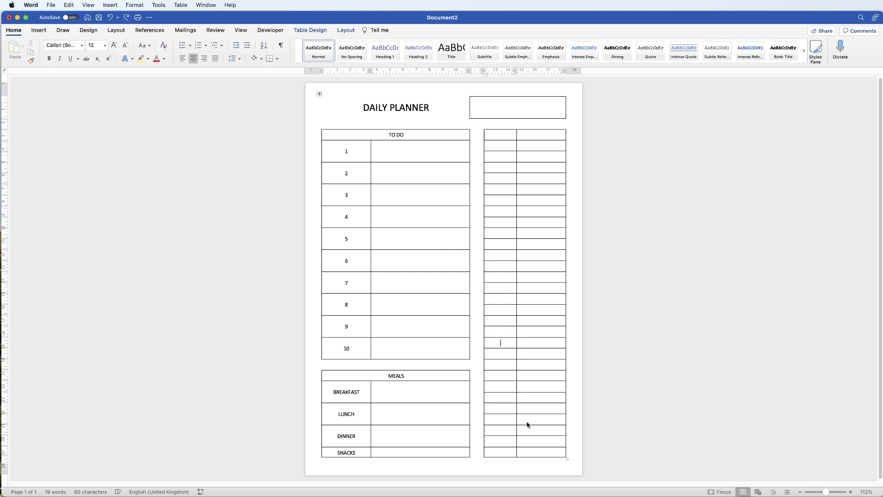
{"action": "left_click_drag", "start_coordinate": [505, 450], "coordinate": [519, 390]}
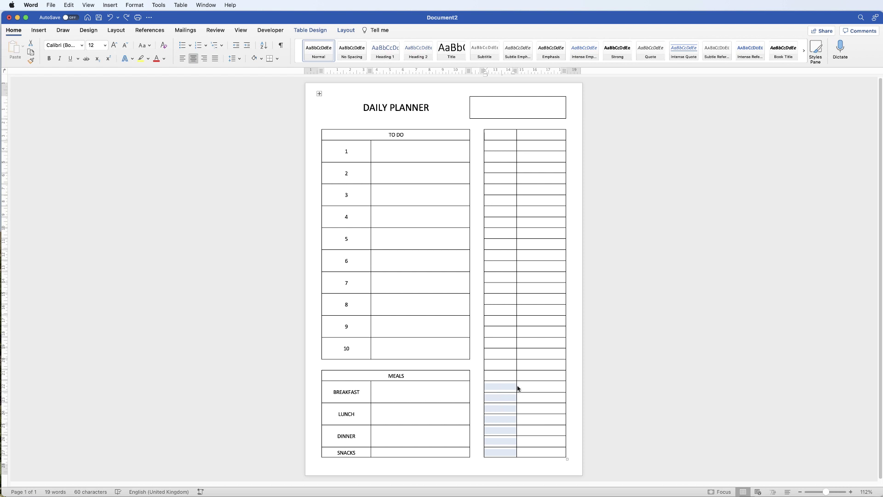
{"action": "mouse_move", "coordinate": [517, 386]}
{"action": "left_mouse_down"}
{"action": "mouse_move", "coordinate": [498, 386]}
{"action": "mouse_move", "coordinate": [515, 389]}
{"action": "left_mouse_up"}
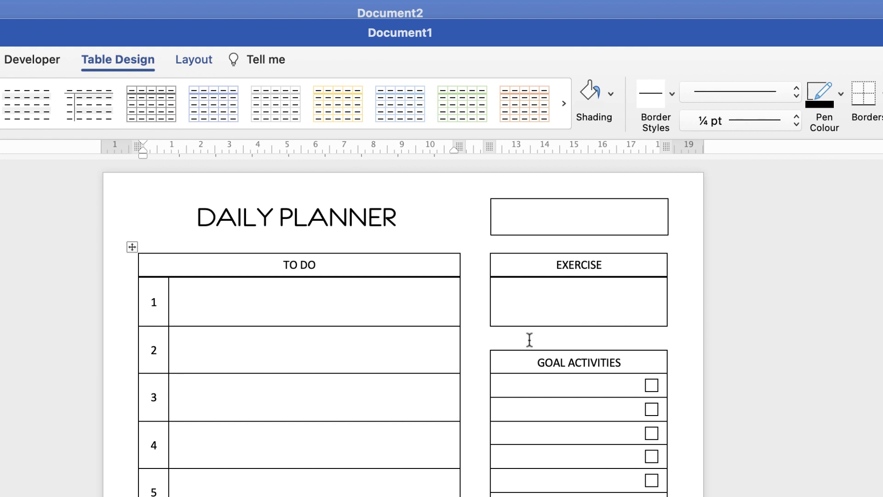
In Document2, merge the first row beside TO DO, title it EXERCISE, and merge the two rows below it into one box.
{"action": "left_click", "coordinate": [327, 12]}
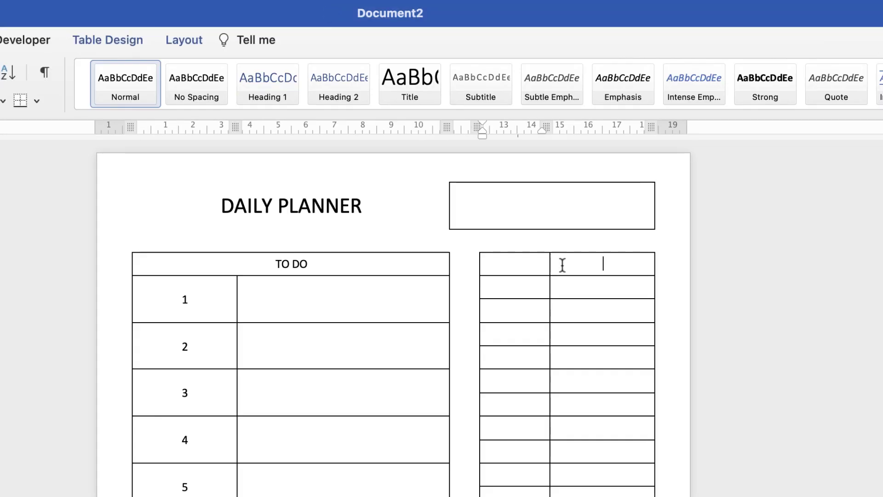
{"action": "left_click_drag", "start_coordinate": [561, 262], "coordinate": [529, 269]}
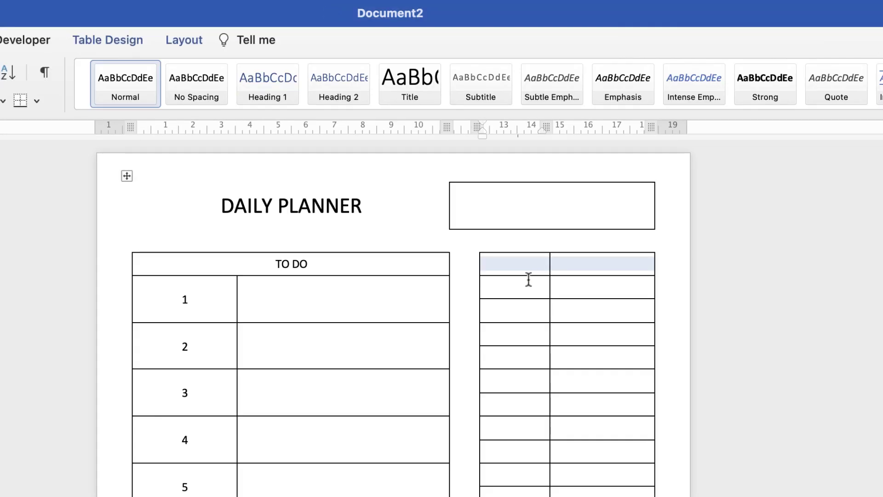
{"action": "key", "text": "ctrl+m"}
{"action": "type", "text": "EX"}
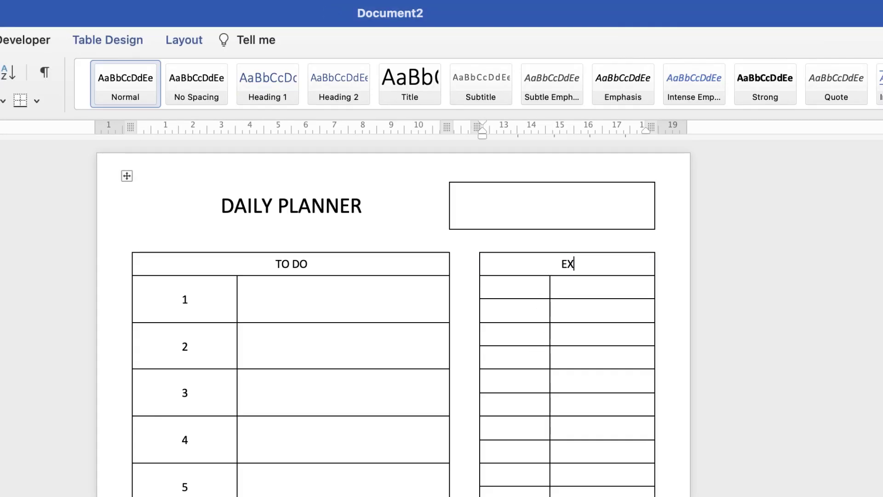
{"action": "type", "text": "ERCISE"}
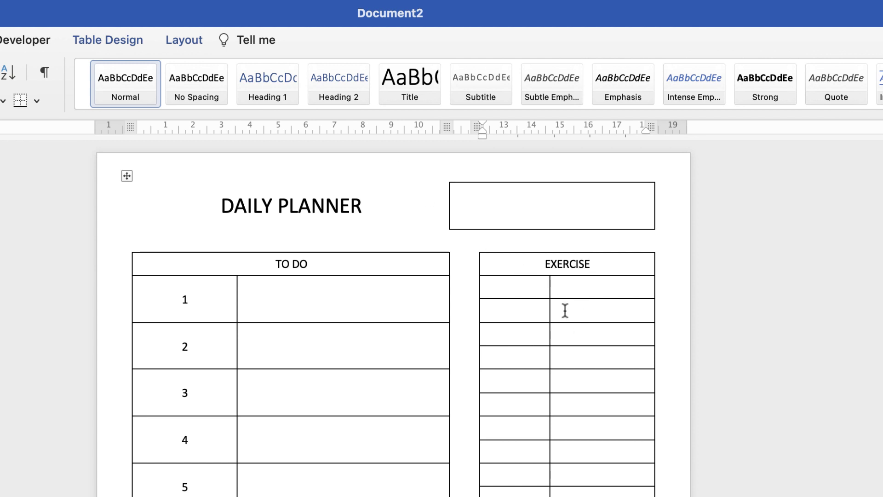
{"action": "left_click_drag", "start_coordinate": [558, 309], "coordinate": [529, 303]}
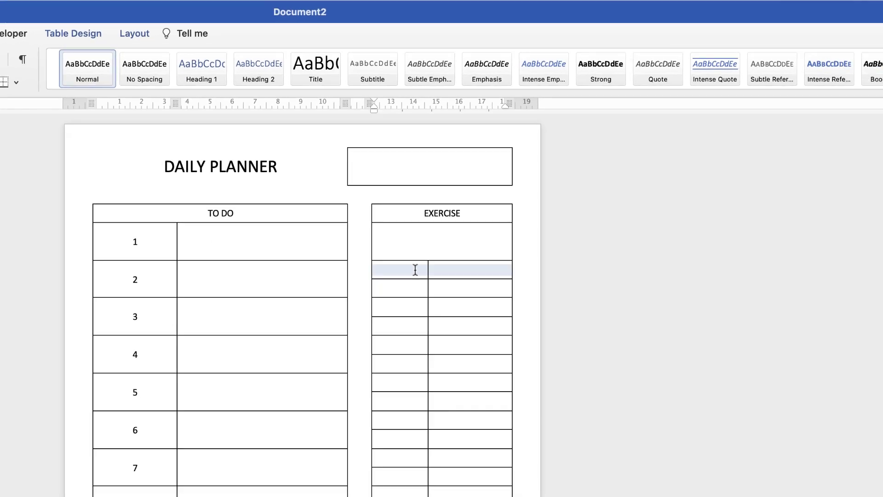
Remove all borders from the row below the EXERCISE box and add a bottom border to the box.
{"action": "left_click", "coordinate": [677, 64]}
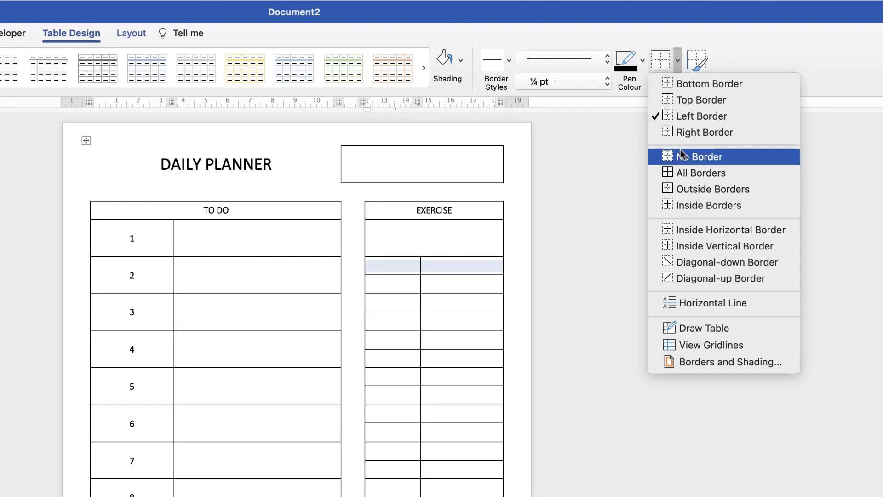
{"action": "left_click", "coordinate": [561, 209]}
{"action": "left_click", "coordinate": [441, 237]}
{"action": "left_click", "coordinate": [677, 62]}
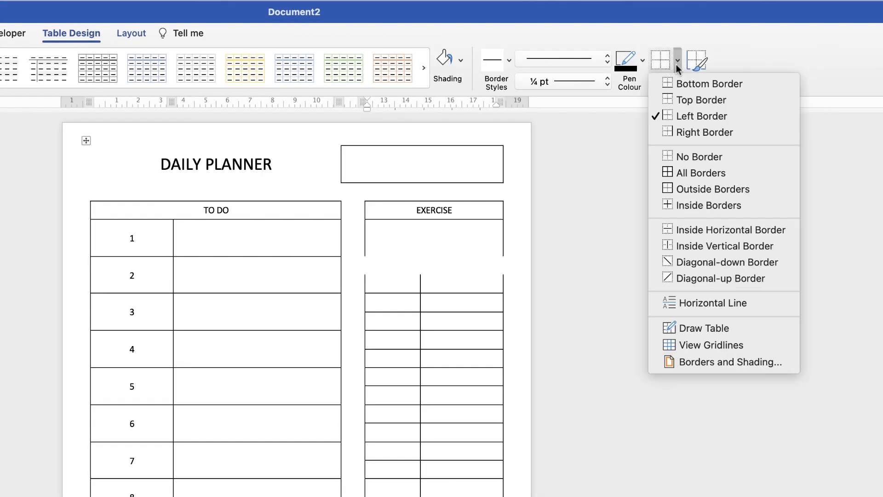
{"action": "left_click", "coordinate": [686, 84]}
Add a top border to the two cells directly beneath the borderless row under EXERCISE.
{"action": "left_click_drag", "start_coordinate": [462, 282], "coordinate": [426, 287]}
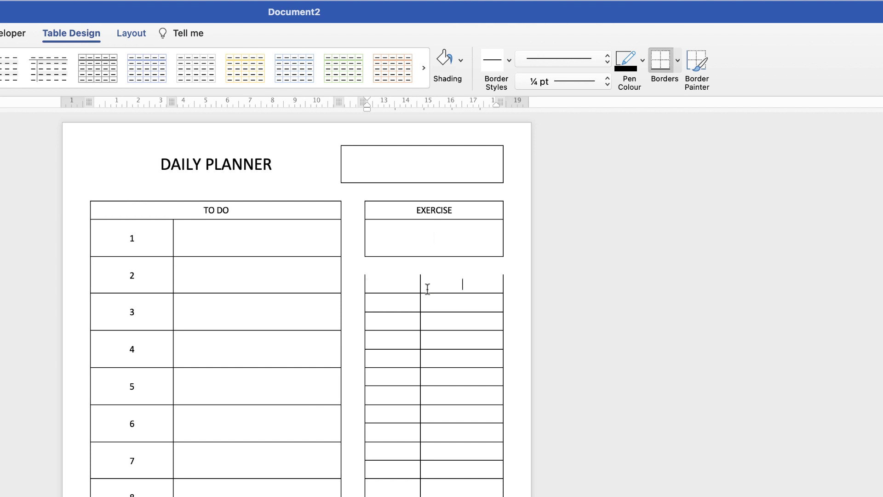
{"action": "left_click", "coordinate": [677, 62]}
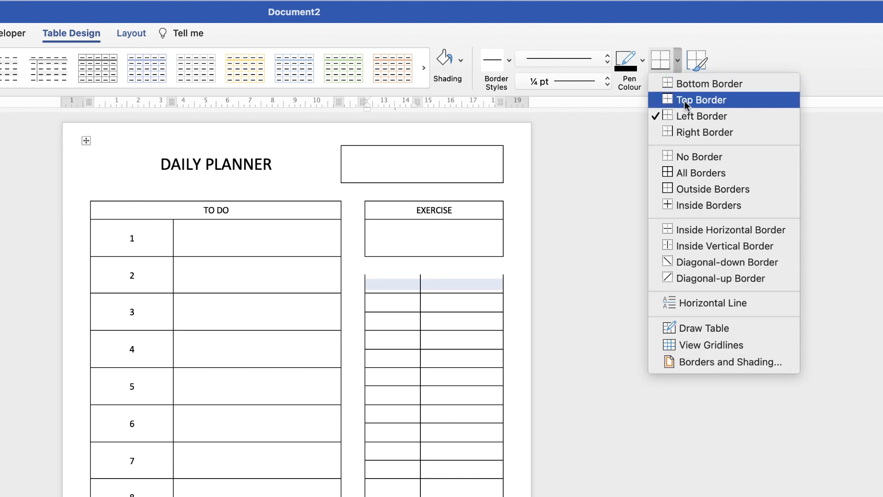
{"action": "left_click", "coordinate": [690, 98]}
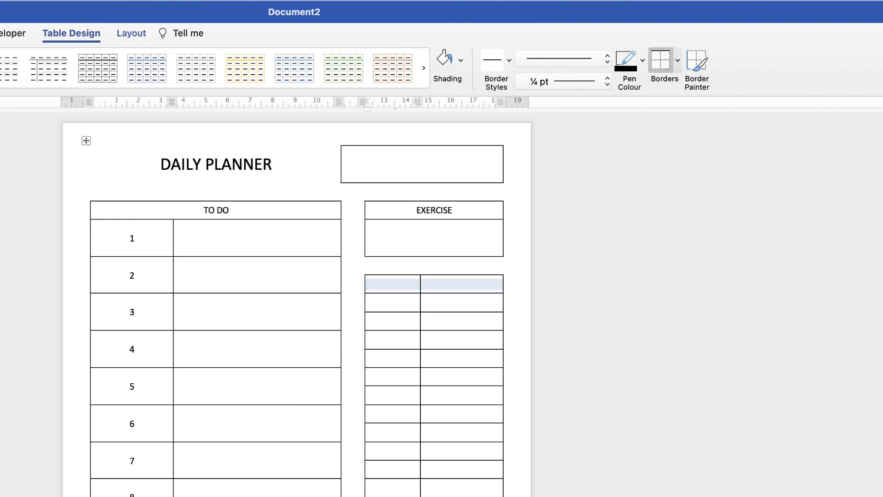
Merge the two cells of the first row beneath the EXERCISE gap and title it GOAL ACTIVITIES.
{"action": "key", "text": "super+grave"}
{"action": "left_click", "coordinate": [416, 293]}
{"action": "type", "text": "GOAL ACT"}
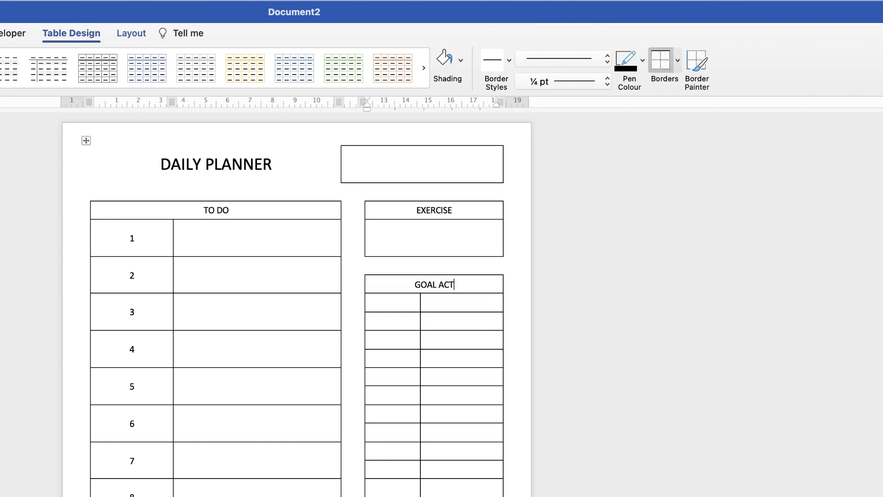
{"action": "type", "text": "IVITIES"}
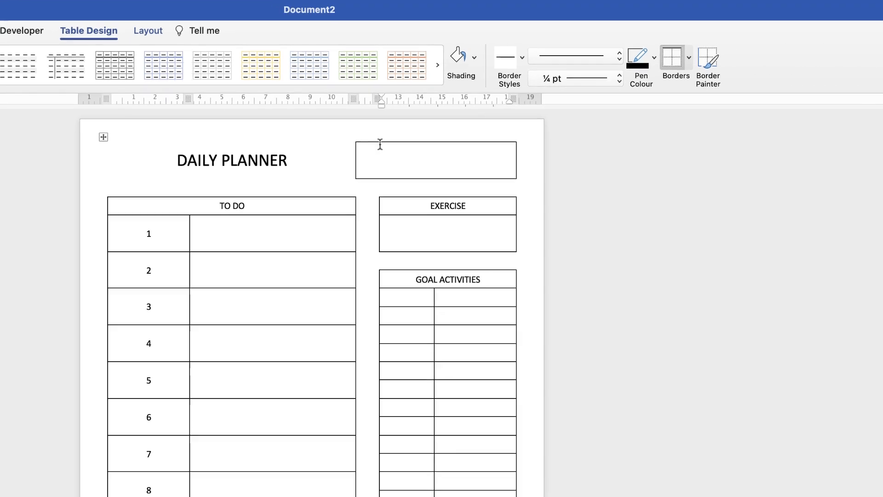
Shift the column divider in the seven rows under GOAL ACTIVITIES to make wide first cells and narrow second cells.
{"action": "left_click", "coordinate": [423, 301]}
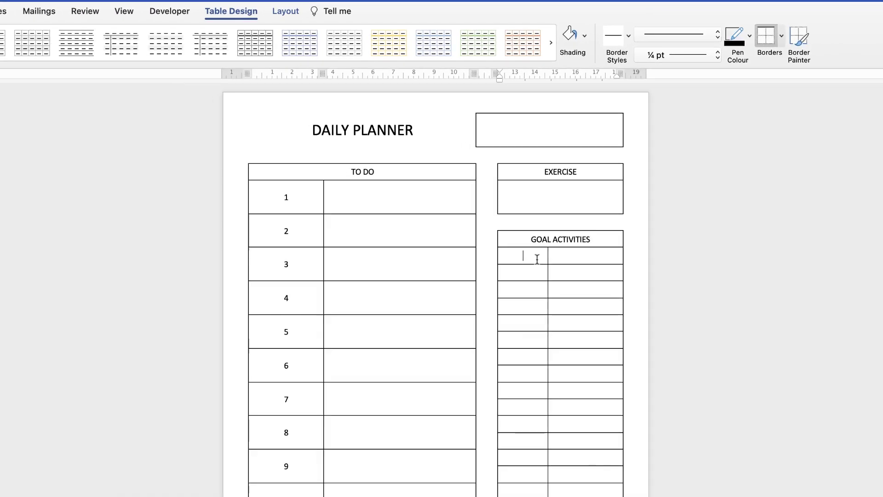
{"action": "left_click_drag", "start_coordinate": [538, 261], "coordinate": [554, 355]}
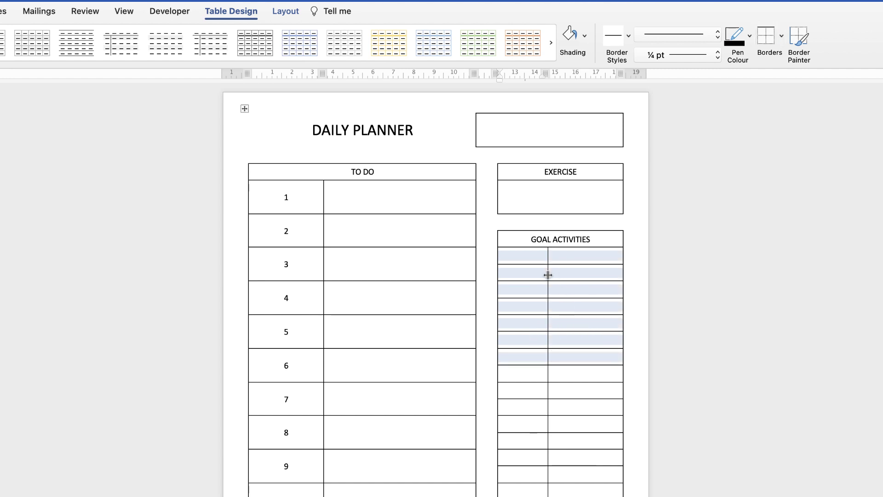
{"action": "left_click_drag", "start_coordinate": [548, 275], "coordinate": [597, 276]}
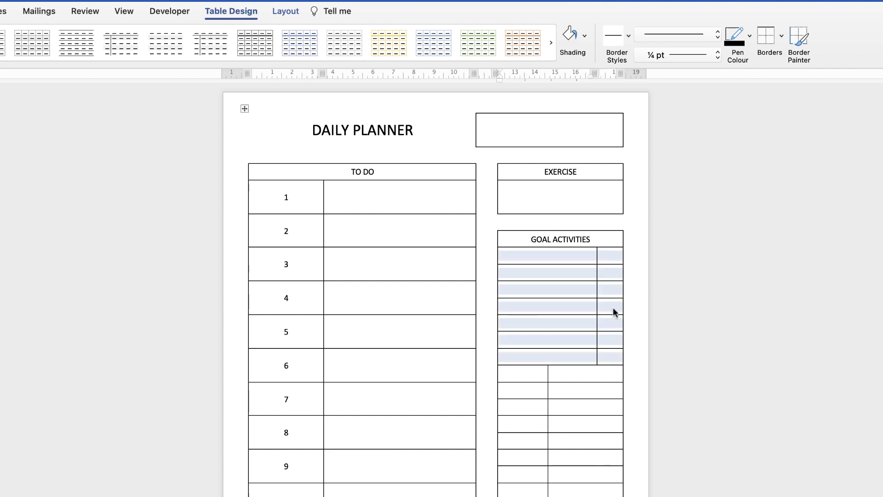
{"action": "left_click", "coordinate": [610, 256]}
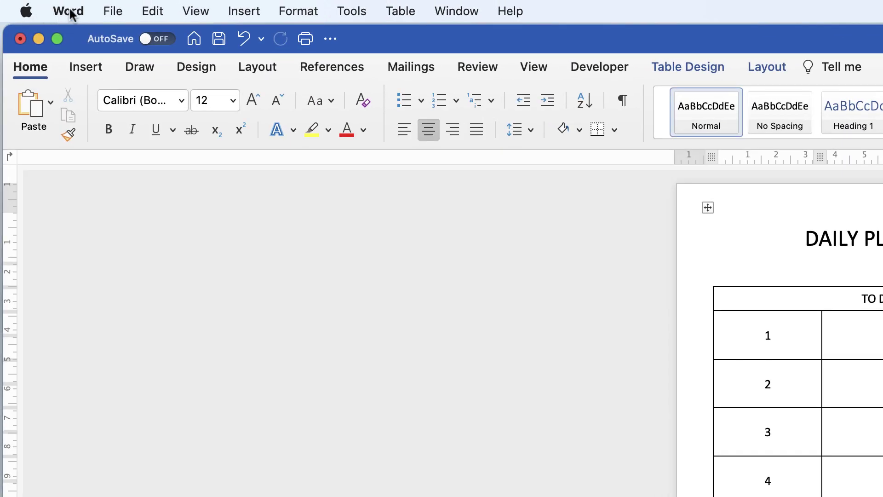
Check in the Ribbon & Toolbar preferences whether the Developer tab is enabled.
{"action": "left_click", "coordinate": [69, 10]}
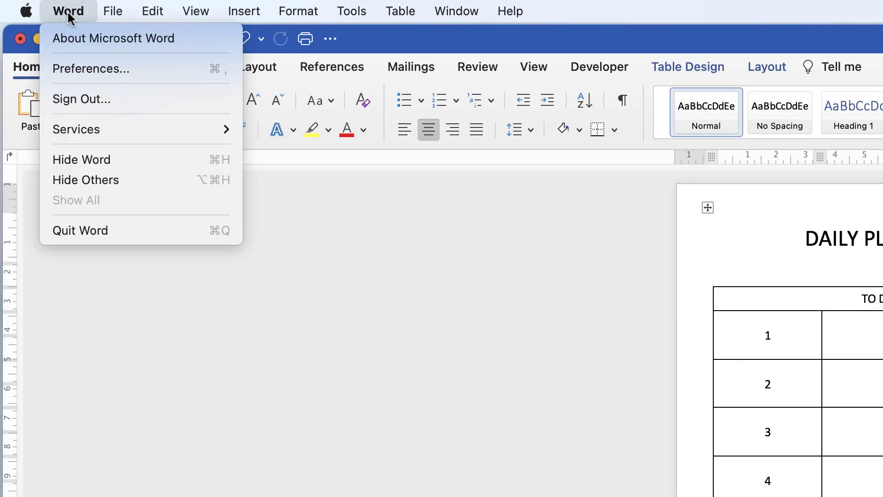
{"action": "left_click", "coordinate": [82, 67]}
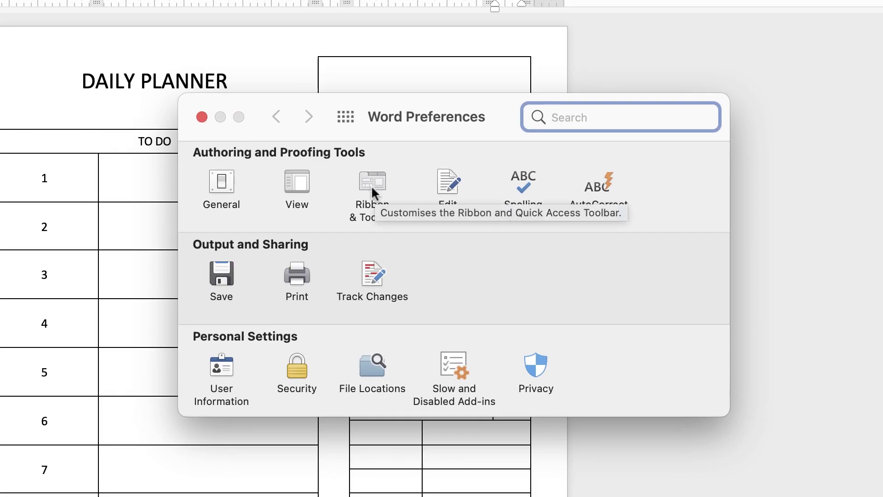
{"action": "left_click", "coordinate": [374, 185]}
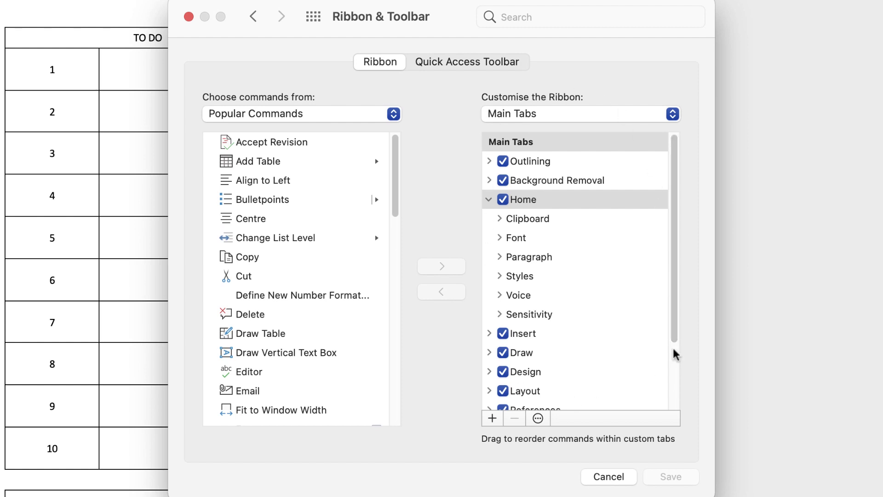
{"action": "left_click_drag", "start_coordinate": [674, 272], "coordinate": [677, 389]}
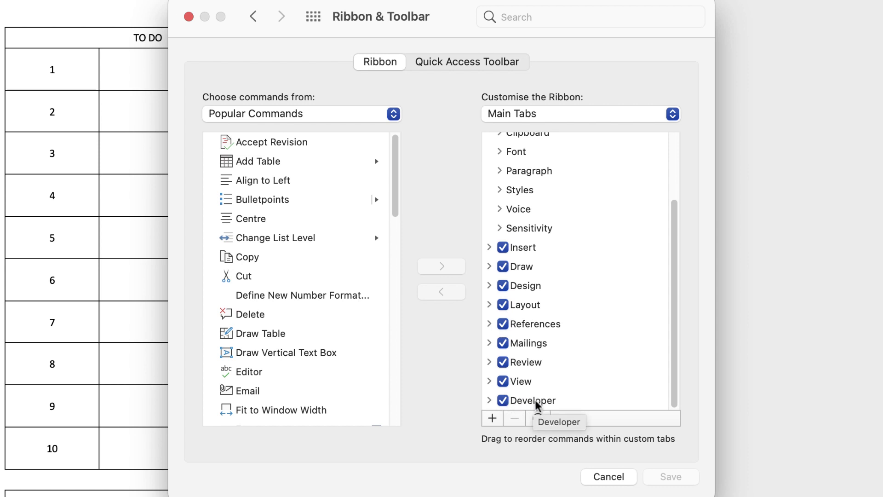
{"action": "left_click", "coordinate": [600, 481]}
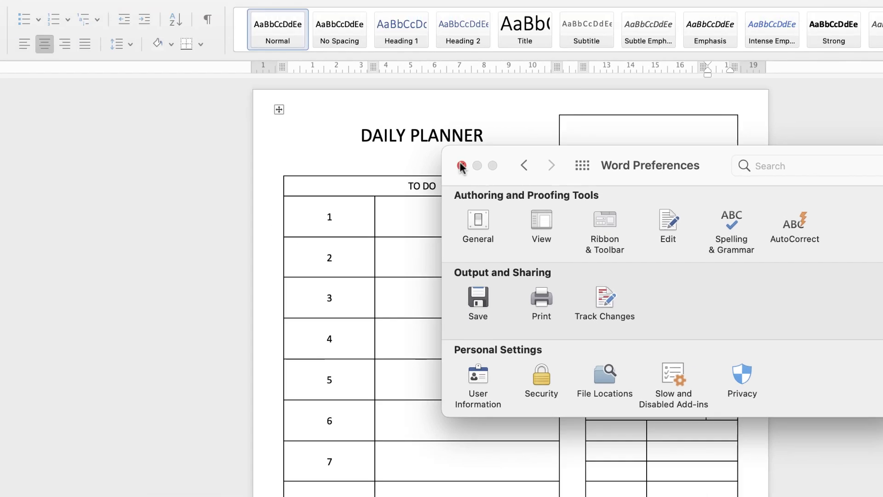
{"action": "left_click", "coordinate": [208, 27]}
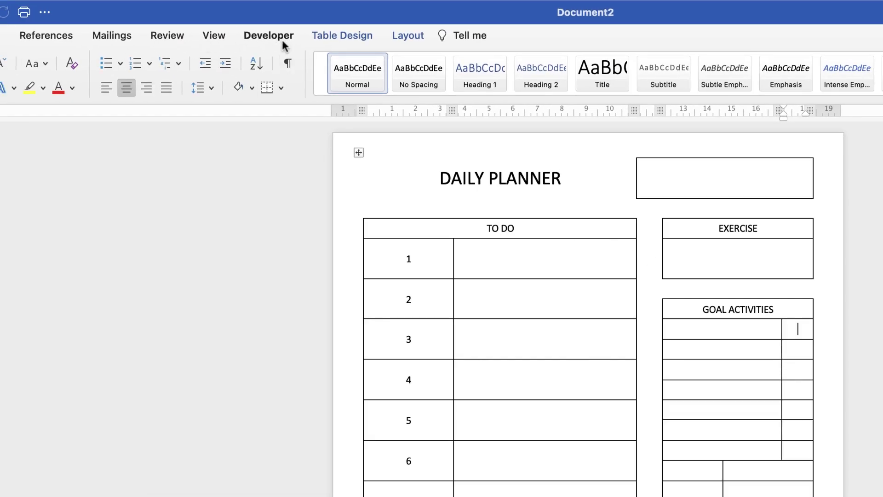
Insert a form checkbox in the first narrow cell under GOAL ACTIVITIES and turn off form field shading.
{"action": "left_click", "coordinate": [258, 36]}
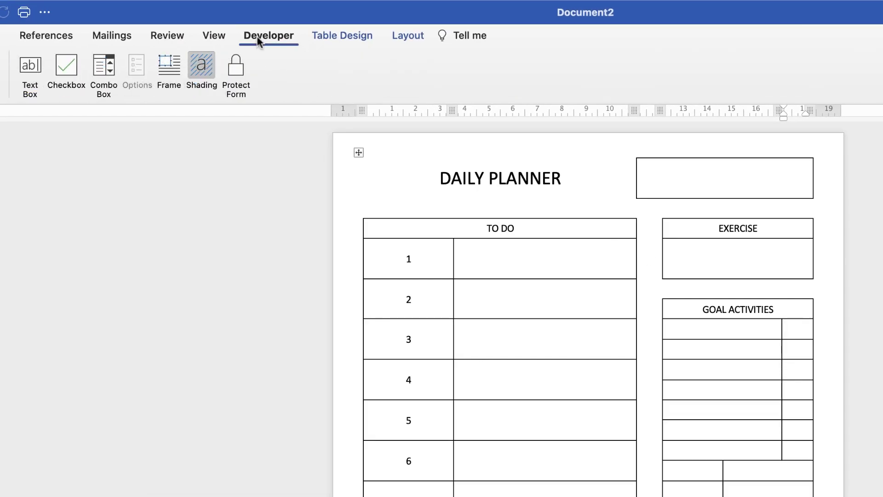
{"action": "left_click", "coordinate": [63, 67]}
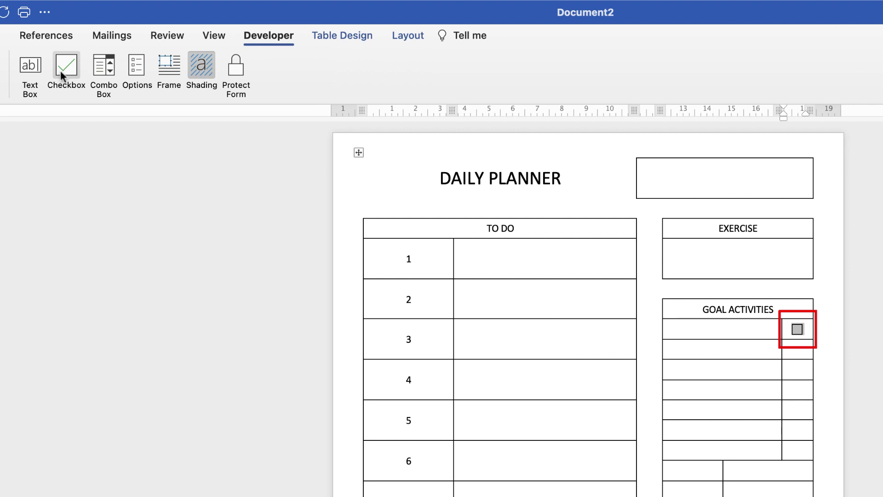
{"action": "left_click", "coordinate": [200, 69]}
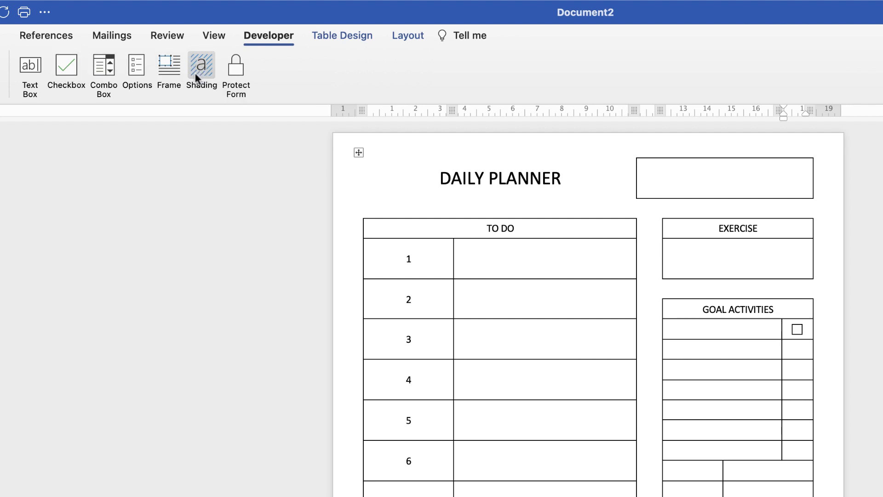
Insert a checkbox in each of the six remaining narrow cells under GOAL ACTIVITIES.
{"action": "left_click", "coordinate": [800, 351]}
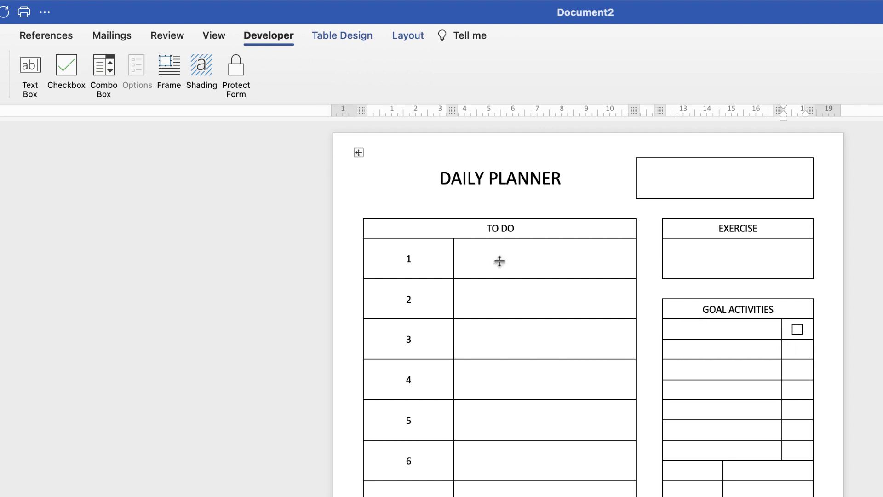
{"action": "left_click", "coordinate": [65, 68]}
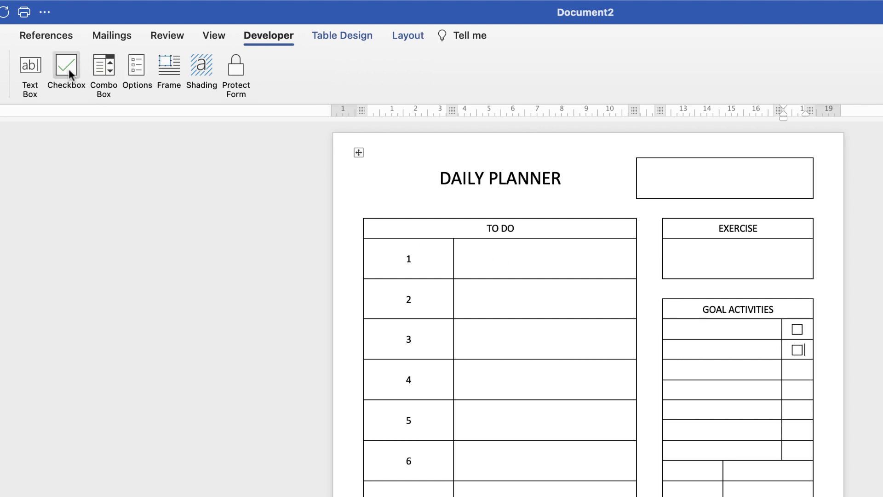
{"action": "key", "text": "Down"}
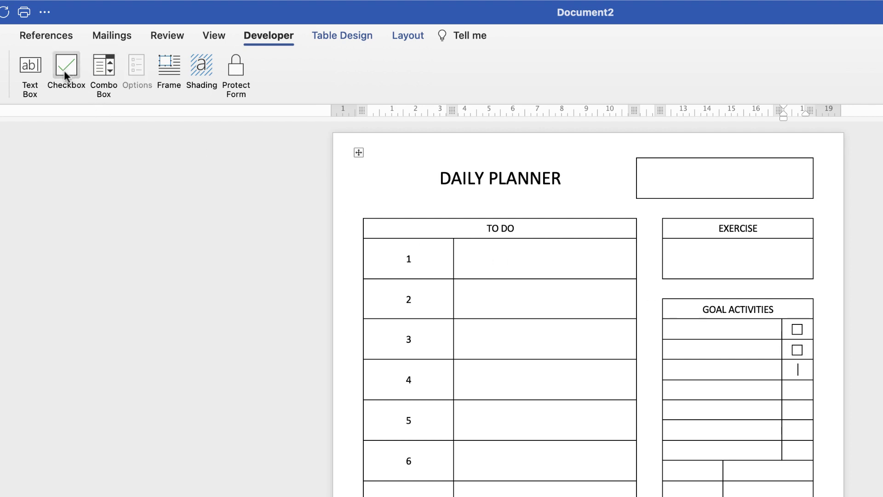
{"action": "left_click", "coordinate": [65, 67]}
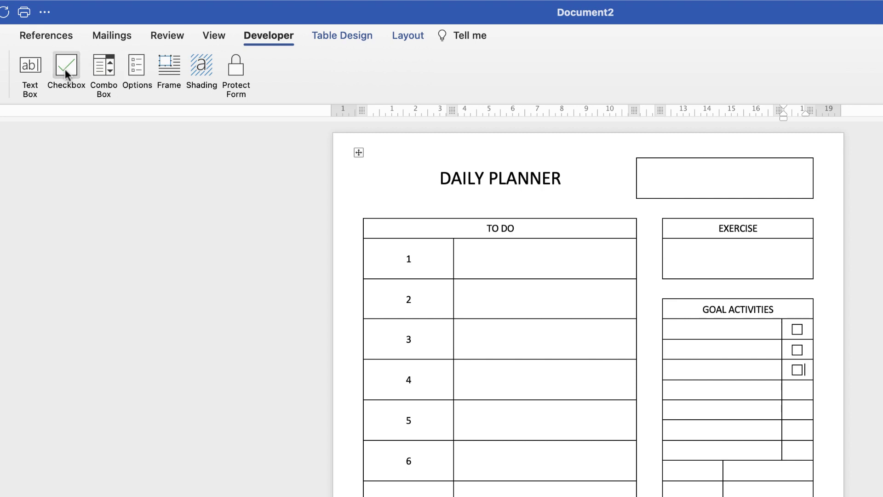
{"action": "key", "text": "Down"}
{"action": "left_click", "coordinate": [65, 68]}
{"action": "key", "text": "Down"}
{"action": "left_click", "coordinate": [67, 69]}
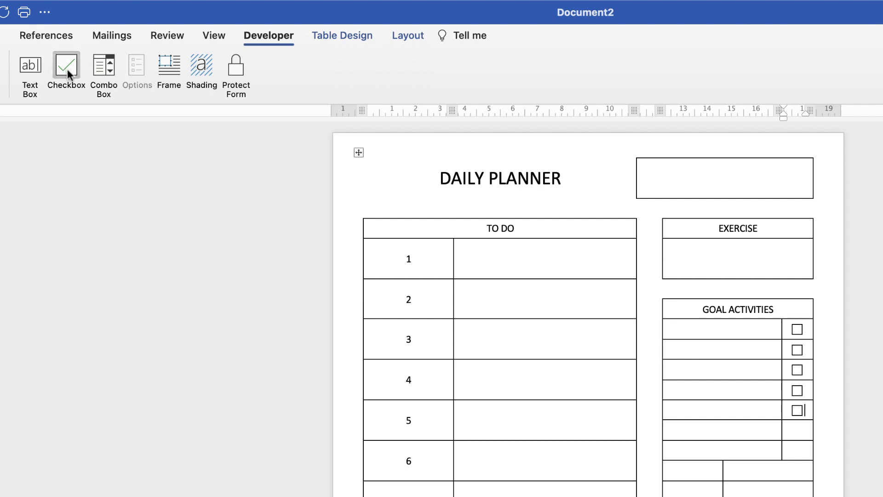
{"action": "key", "text": "Down"}
{"action": "left_click", "coordinate": [65, 70]}
{"action": "key", "text": "Down"}
{"action": "left_click", "coordinate": [65, 69]}
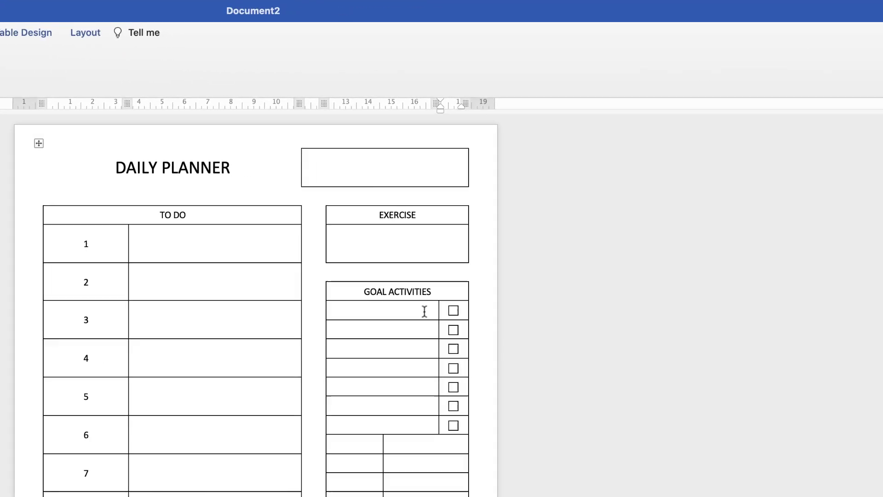
Remove the right border from the seven wide cells beside the GOAL ACTIVITIES checkboxes.
{"action": "left_click_drag", "start_coordinate": [424, 311], "coordinate": [426, 415]}
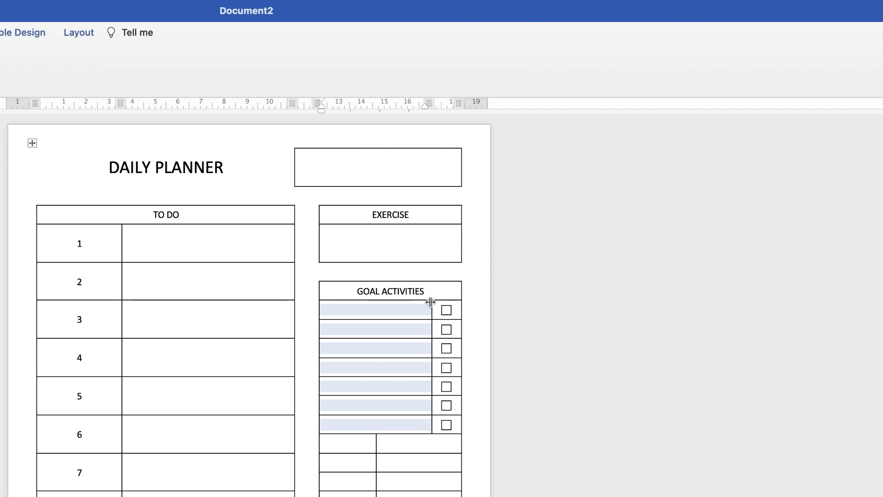
{"action": "left_click", "coordinate": [41, 39]}
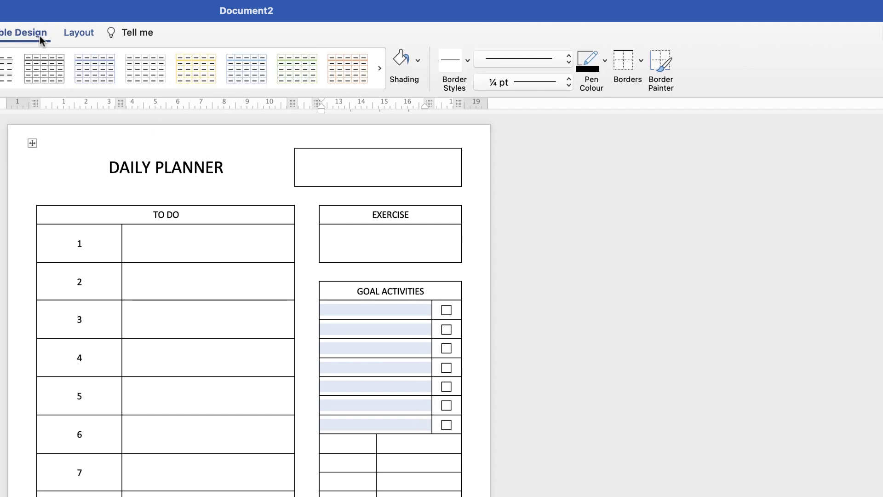
{"action": "left_click", "coordinate": [640, 65]}
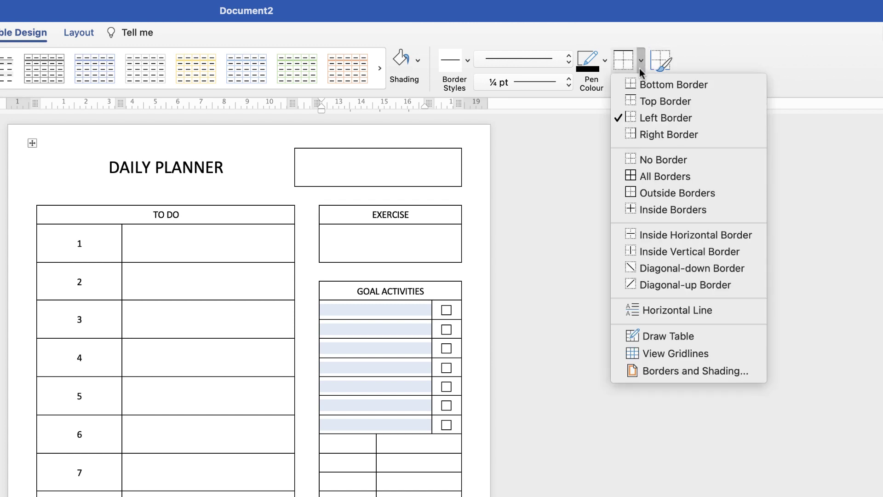
{"action": "left_click", "coordinate": [650, 135]}
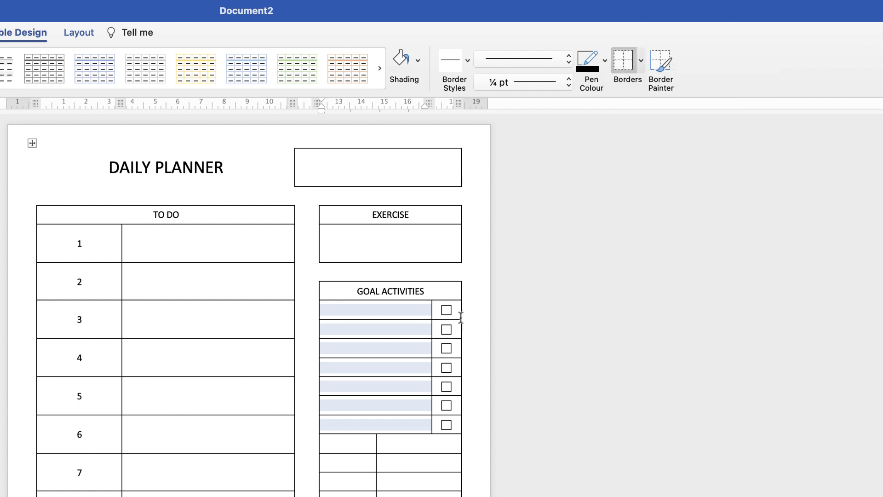
{"action": "left_click", "coordinate": [640, 62]}
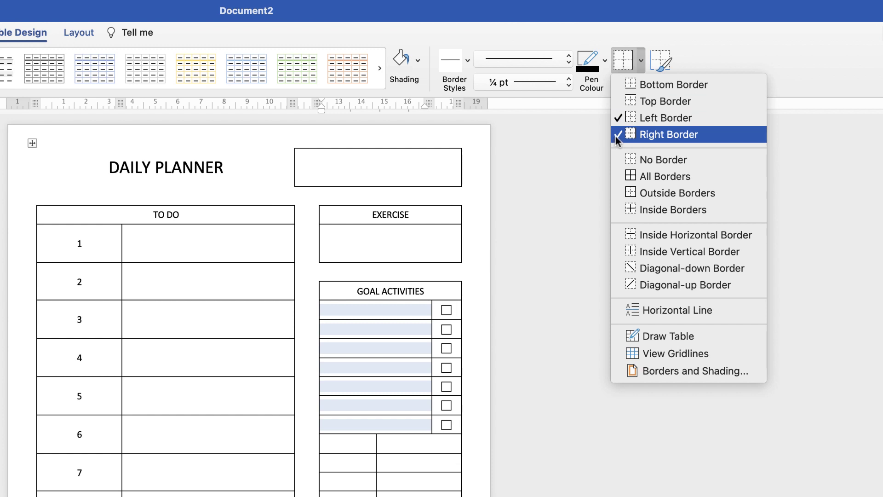
{"action": "left_click", "coordinate": [646, 134]}
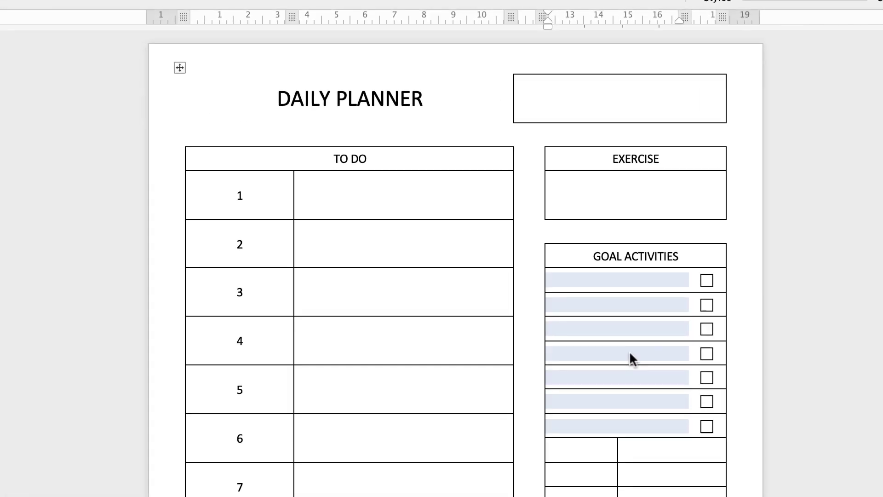
{"action": "left_click", "coordinate": [408, 367]}
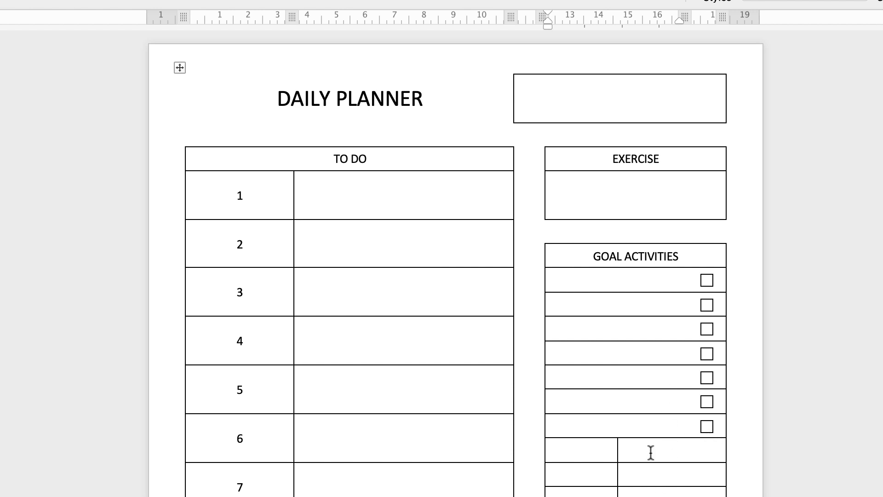
Remove all borders from the row below the GOAL ACTIVITIES checkboxes and add a bottom border to the last checkbox row.
{"action": "left_click_drag", "start_coordinate": [645, 449], "coordinate": [613, 450]}
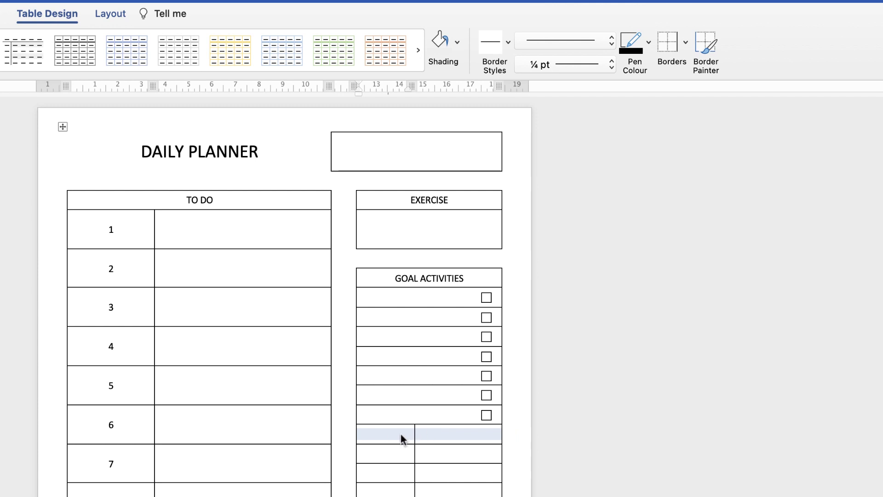
{"action": "left_click", "coordinate": [687, 48]}
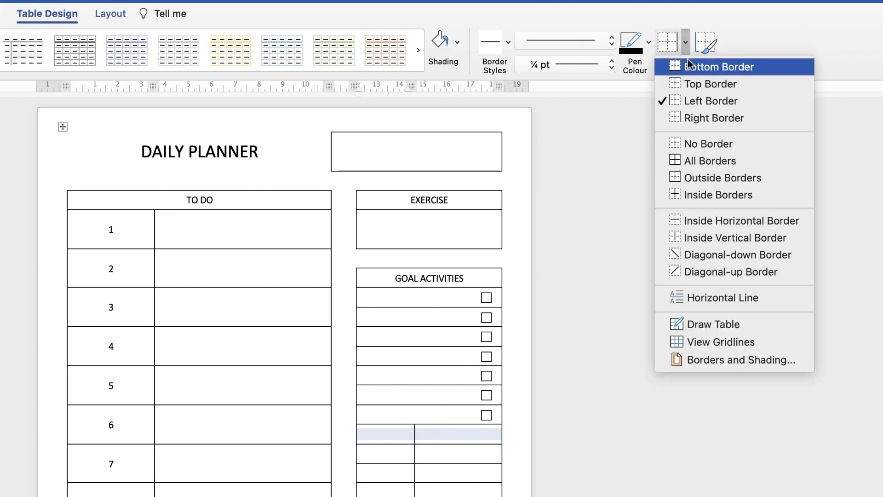
{"action": "left_click", "coordinate": [697, 142]}
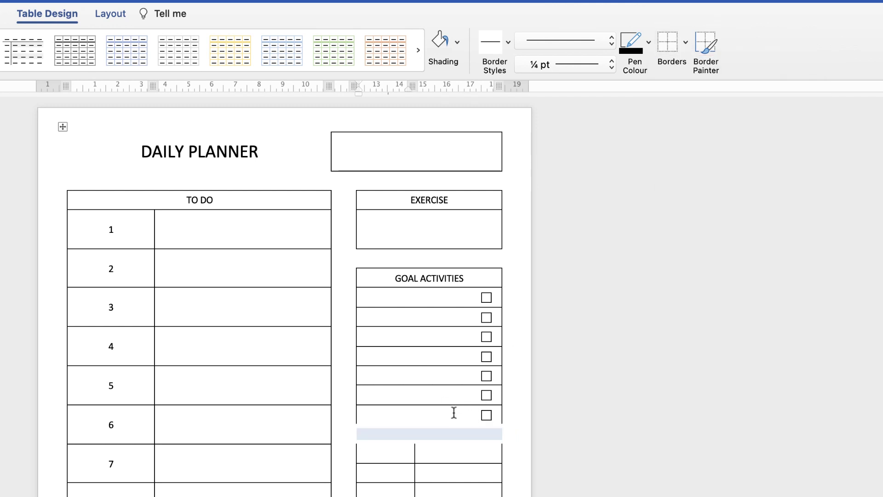
{"action": "left_click_drag", "start_coordinate": [422, 412], "coordinate": [483, 412]}
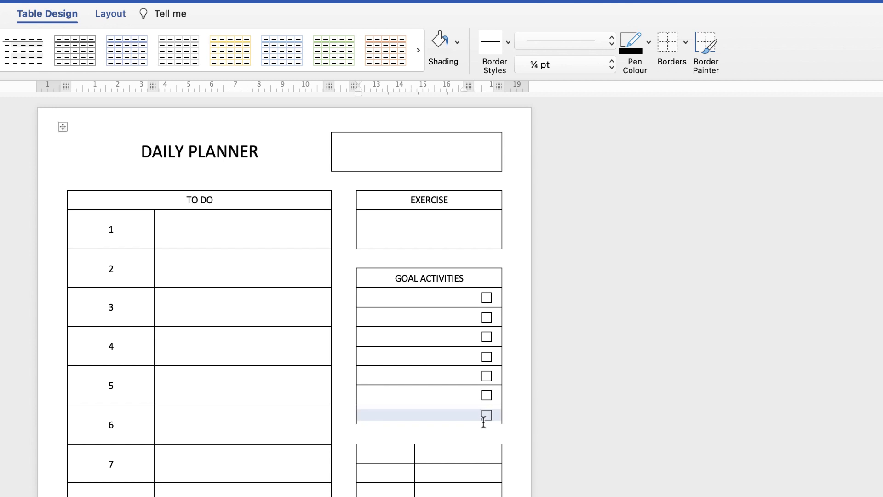
{"action": "left_click", "coordinate": [686, 46]}
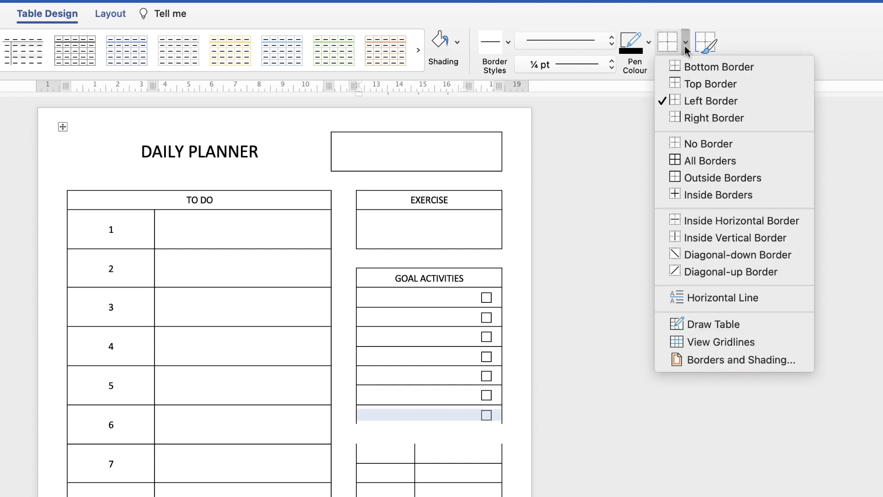
{"action": "left_click", "coordinate": [696, 67]}
Add a top border to the two cells directly beneath the borderless row under GOAL ACTIVITIES.
{"action": "left_click_drag", "start_coordinate": [430, 451], "coordinate": [412, 452]}
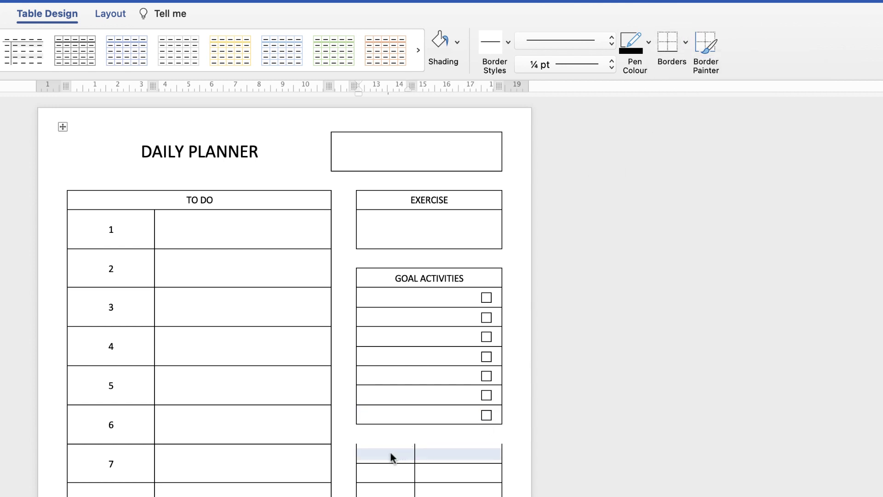
{"action": "left_click", "coordinate": [686, 44]}
{"action": "left_click", "coordinate": [696, 84]}
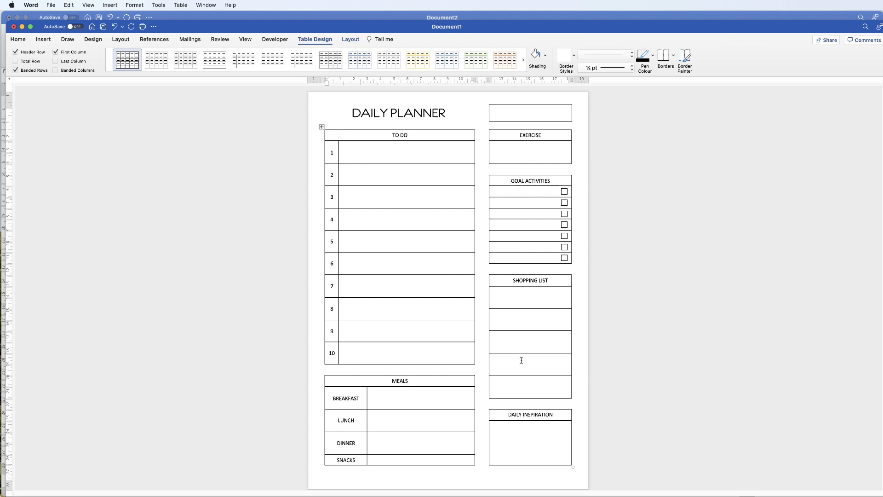
Switch to Document2, title the empty section below GOAL ACTIVITIES "SHOPPING" and merge the two rows directly beneath the heading into one cell.
{"action": "left_click", "coordinate": [465, 17]}
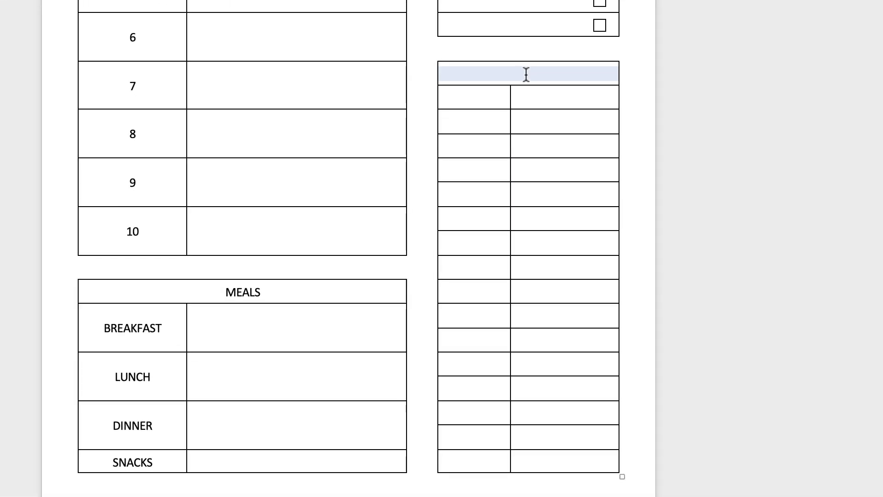
{"action": "type", "text": "SHOPPING"}
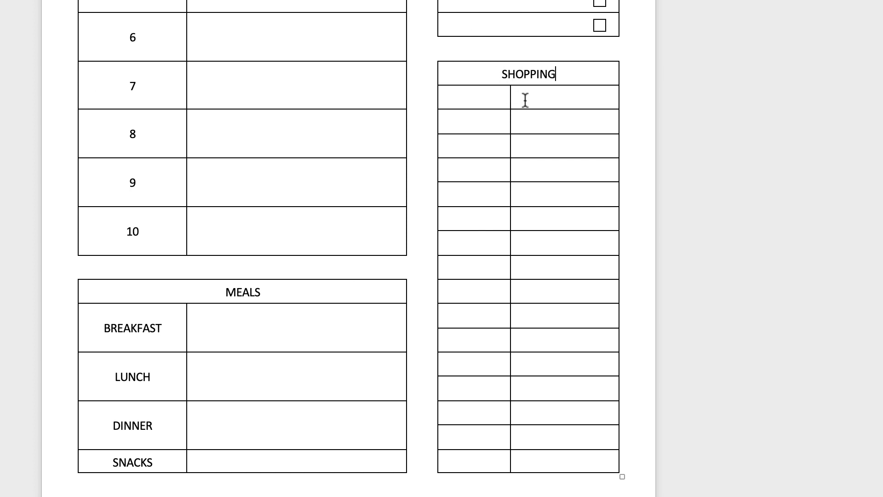
{"action": "left_click_drag", "start_coordinate": [502, 99], "coordinate": [518, 115]}
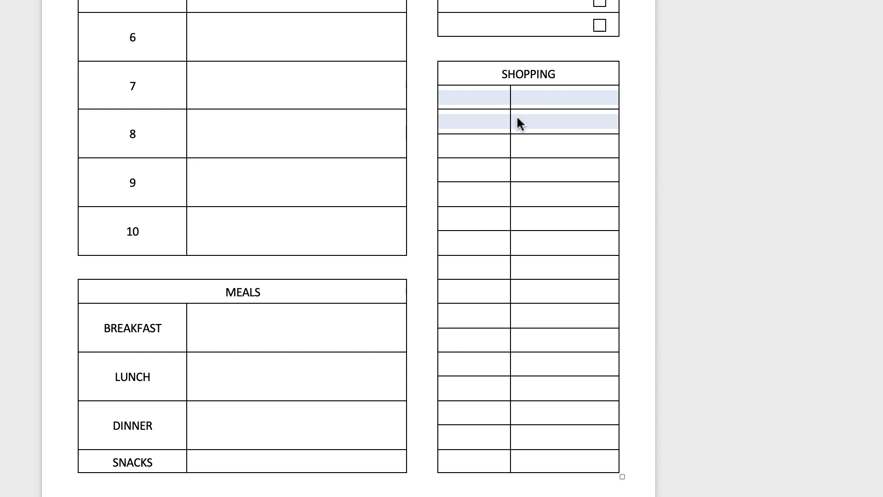
{"action": "key", "text": "alt+j"}
{"action": "key", "text": "l"}
{"action": "key", "text": "m"}
Merge the following six SHOPPING rows in pairs, making three more full-width cells of two rows each.
{"action": "left_click_drag", "start_coordinate": [496, 144], "coordinate": [521, 259]}
{"action": "key", "text": "alt+j"}
{"action": "key", "text": "l"}
{"action": "key", "text": "m"}
{"action": "key", "text": "alt+j"}
{"action": "key", "text": "l"}
{"action": "key", "text": "m"}
{"action": "left_click", "coordinate": [510, 238]}
{"action": "key", "text": "alt+j"}
{"action": "key", "text": "l"}
{"action": "key", "text": "m"}
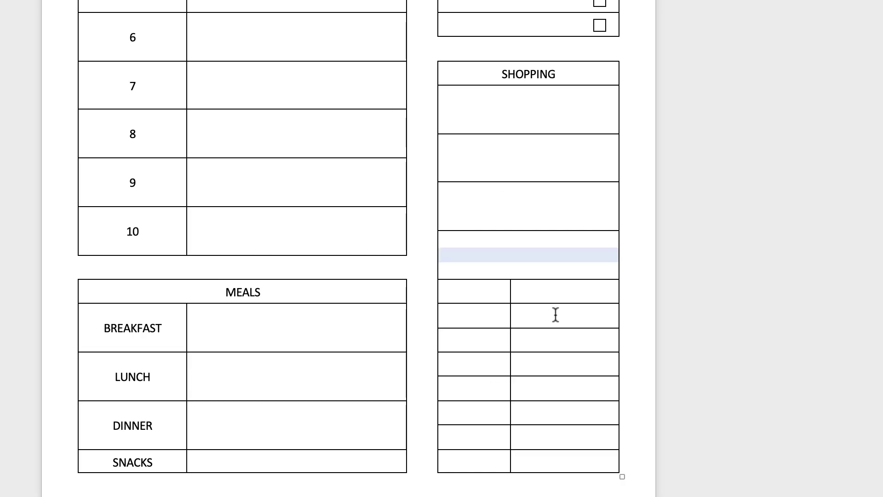
Merge the next two rows under SHOPPING into a fifth full-width cell.
{"action": "left_click_drag", "start_coordinate": [522, 321], "coordinate": [495, 298]}
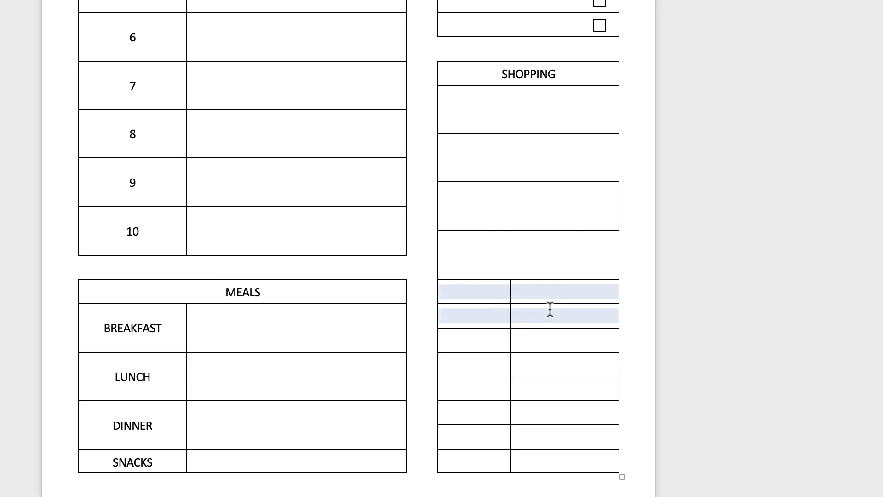
{"action": "key", "text": "alt+j"}
{"action": "key", "text": "l"}
{"action": "key", "text": "m"}
{"action": "key", "text": "m"}
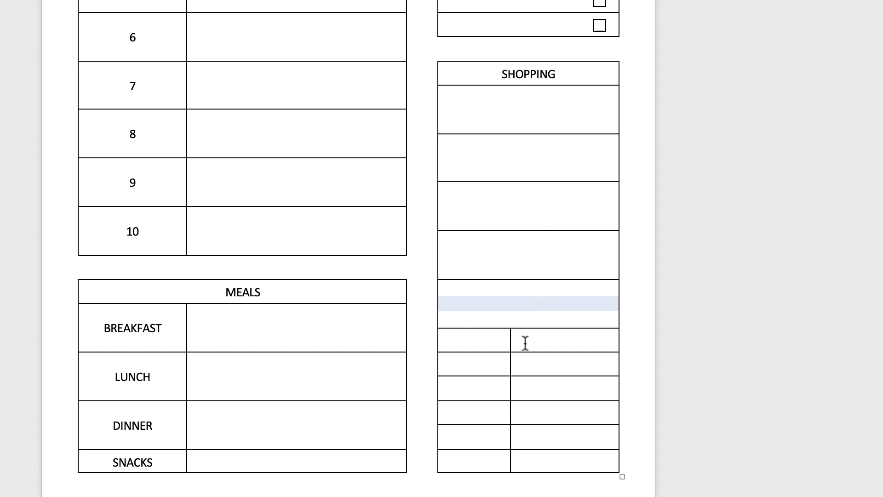
Remove all borders from the row beneath the fifth SHOPPING cell and add a bottom border to that fifth cell.
{"action": "left_click_drag", "start_coordinate": [525, 343], "coordinate": [504, 341]}
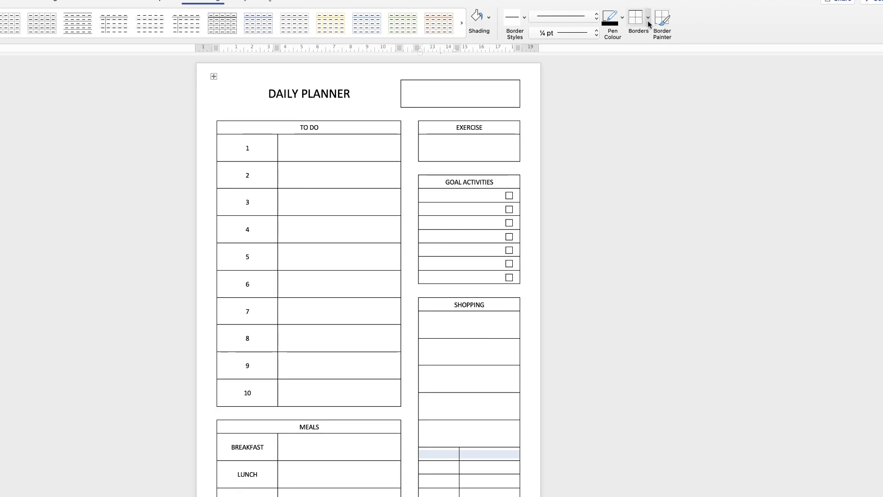
{"action": "left_click", "coordinate": [647, 20]}
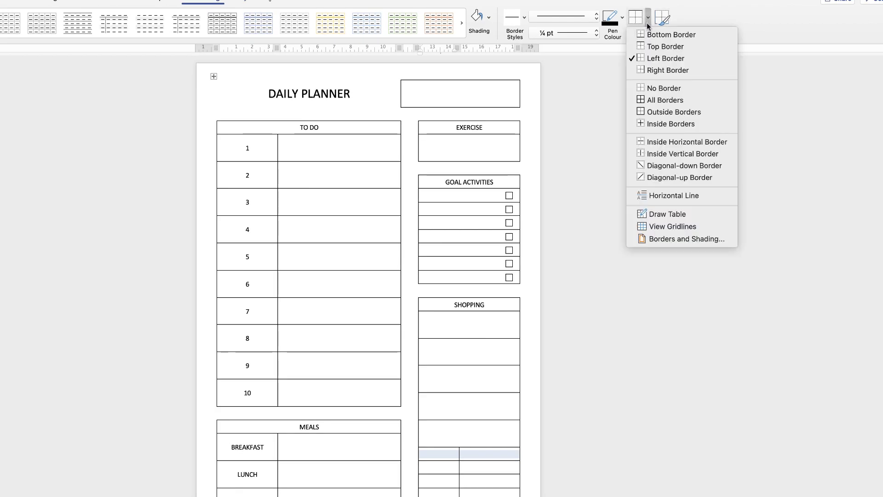
{"action": "left_click", "coordinate": [649, 86]}
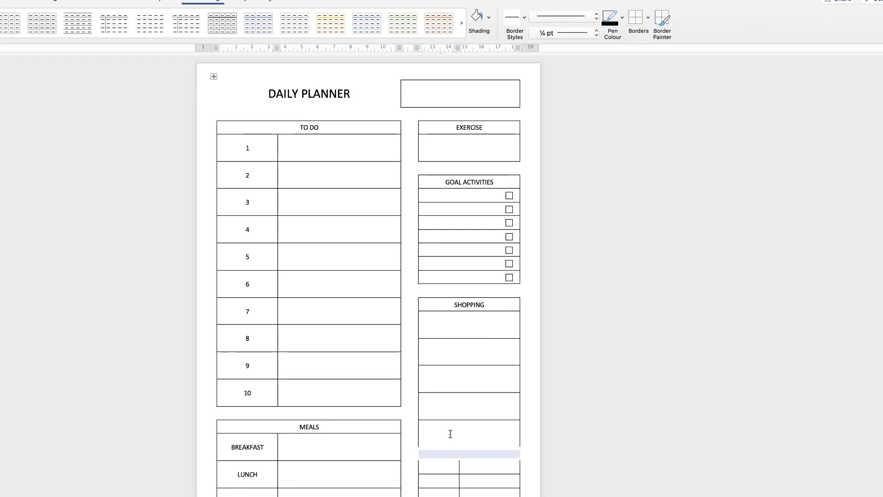
{"action": "left_click", "coordinate": [450, 435]}
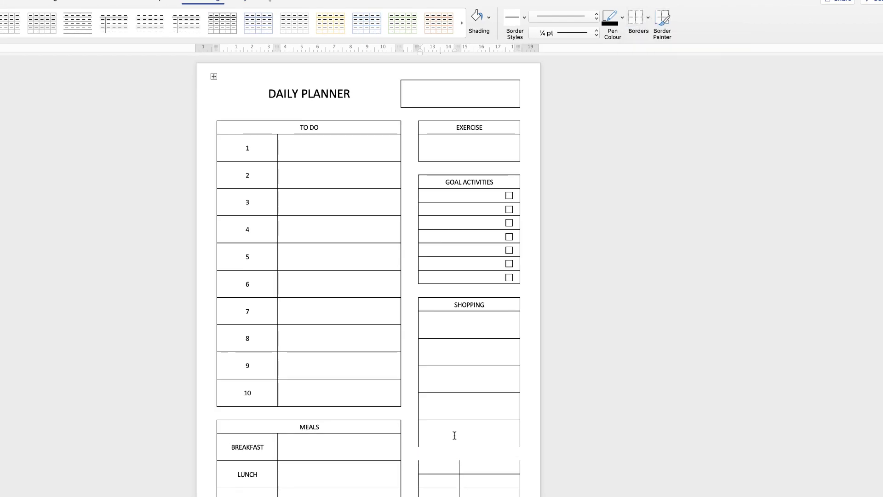
{"action": "left_click", "coordinate": [648, 19]}
{"action": "left_click", "coordinate": [653, 40]}
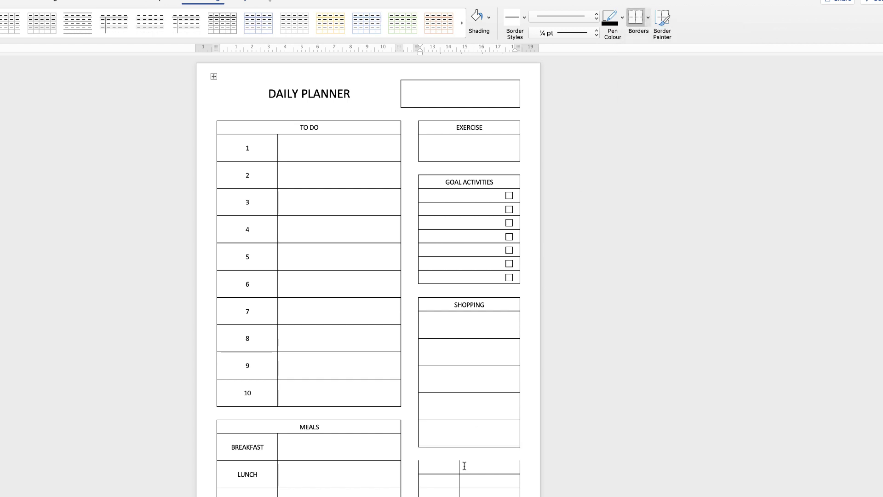
Add a top border to the row directly beneath the borderless row under SHOPPING.
{"action": "left_click_drag", "start_coordinate": [462, 465], "coordinate": [457, 467]}
{"action": "left_click", "coordinate": [647, 19]}
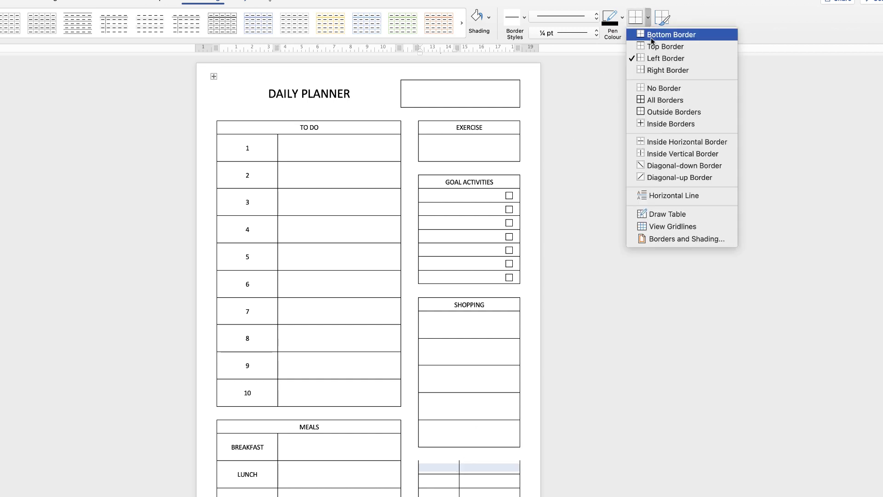
{"action": "left_click", "coordinate": [649, 48]}
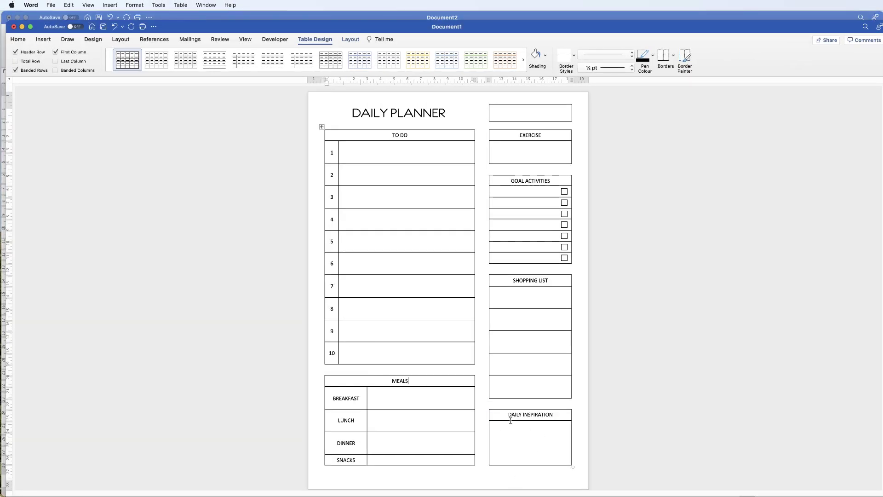
Return to Document2 and enter the heading "DAILY INSPIRATION" in the full-width cell beneath the SHOPPING section.
{"action": "left_click", "coordinate": [506, 18]}
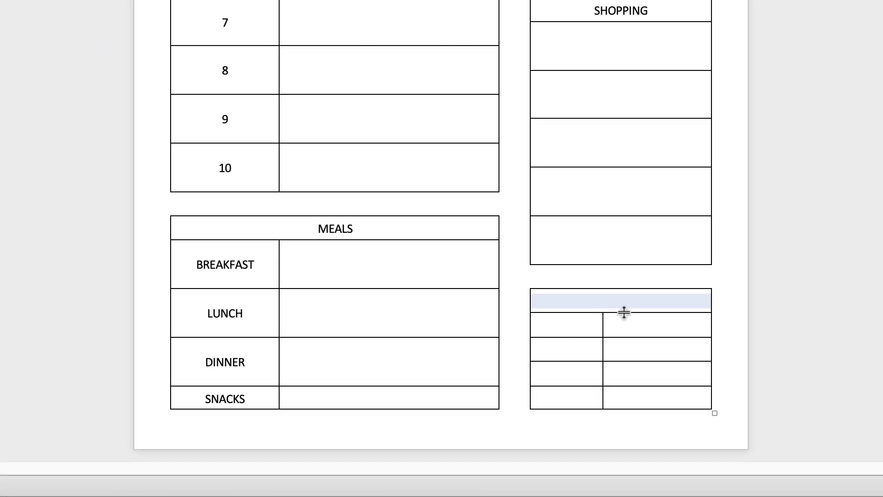
{"action": "type", "text": "DAILY "}
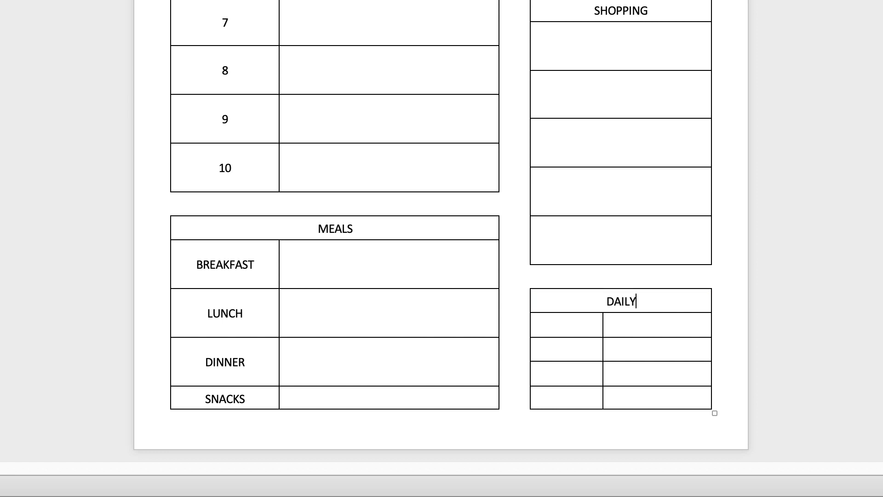
{"action": "type", "text": "INSPIR"}
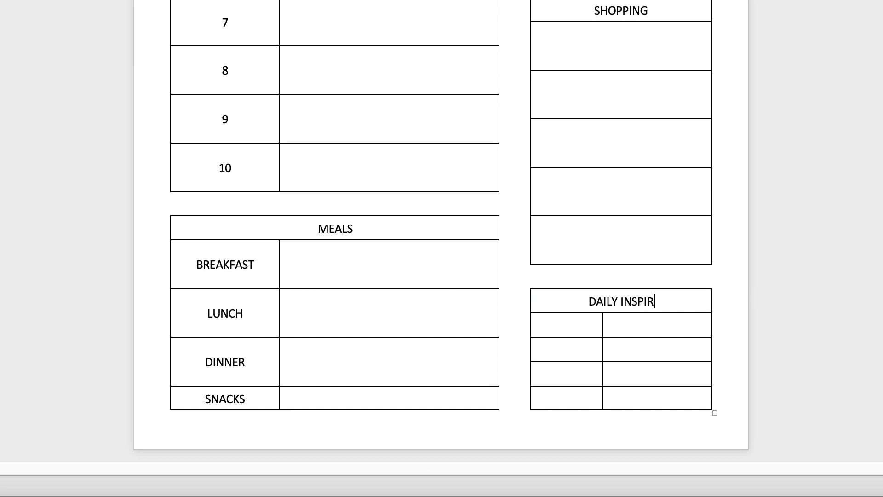
{"action": "type", "text": "ATION"}
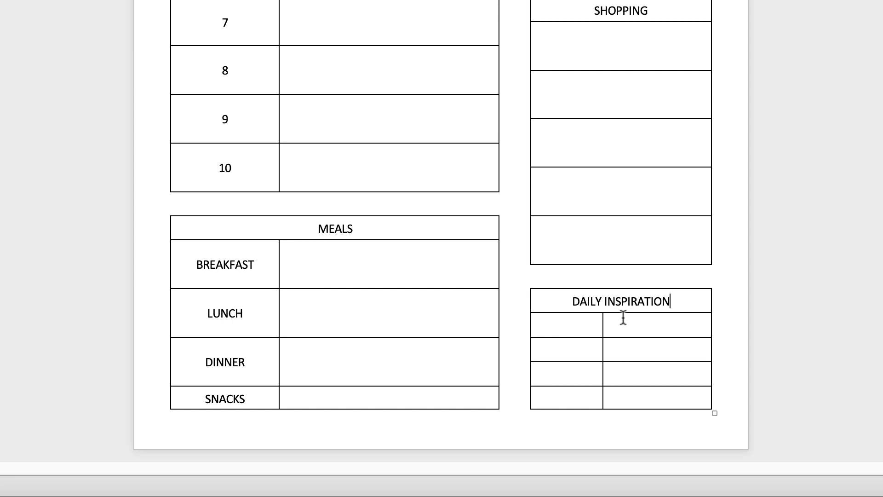
Merge the four two-column rows under DAILY INSPIRATION into one large cell.
{"action": "left_click_drag", "start_coordinate": [580, 325], "coordinate": [643, 395]}
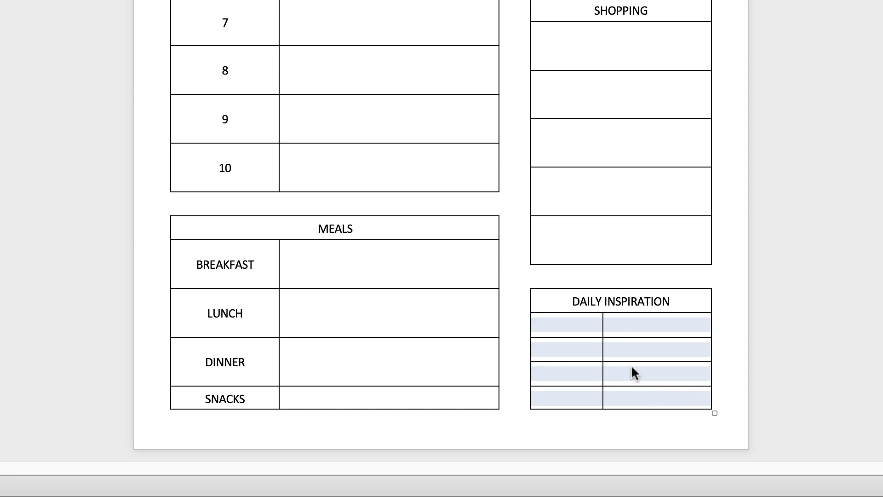
{"action": "key", "text": "ctrl+alt+m"}
{"action": "left_click", "coordinate": [620, 349]}
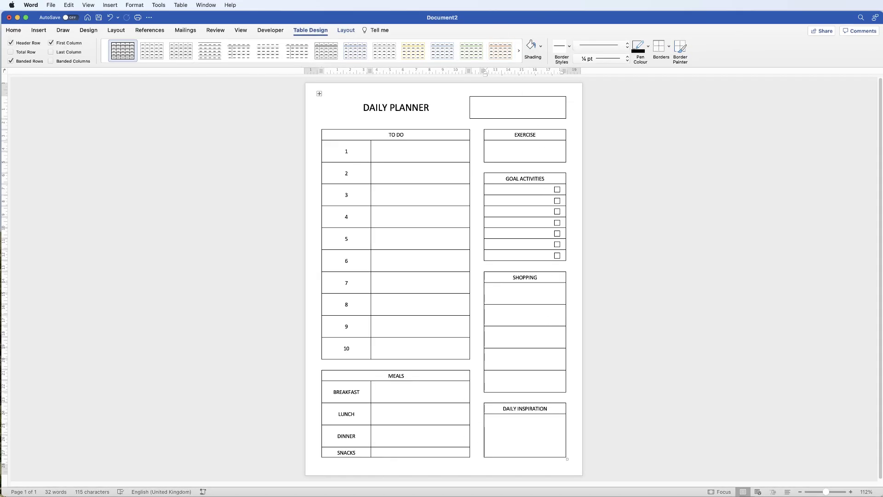
View the finished planner in Document1, then return to Document2 and give the TO DO heading cell a 2 ¼ pt bottom border.
{"action": "key", "text": "super+grave"}
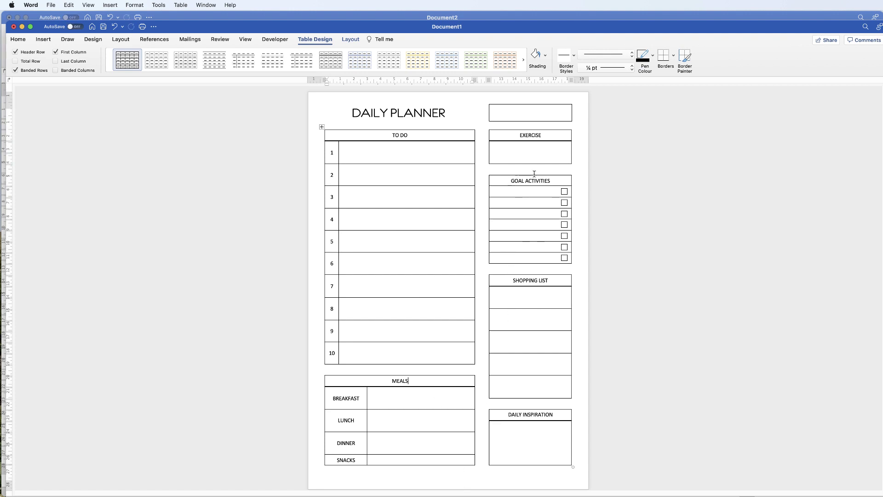
{"action": "left_click", "coordinate": [663, 55]}
{"action": "left_click", "coordinate": [519, 17]}
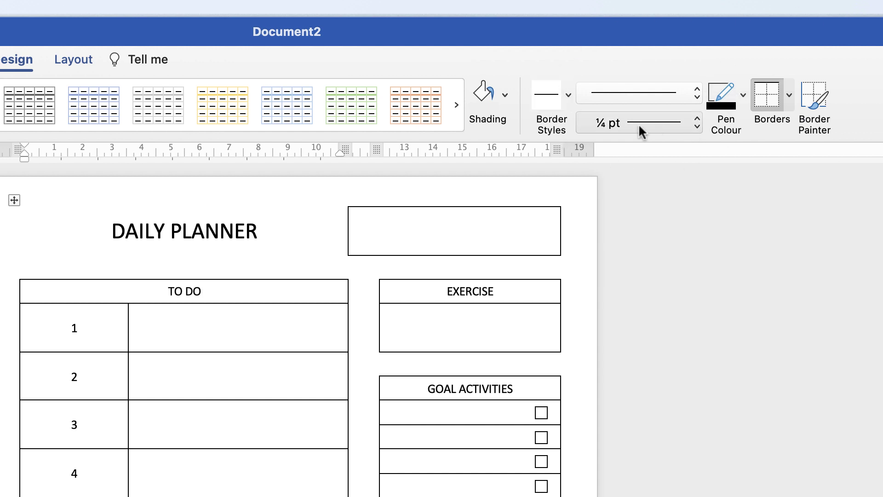
{"action": "left_click", "coordinate": [696, 124]}
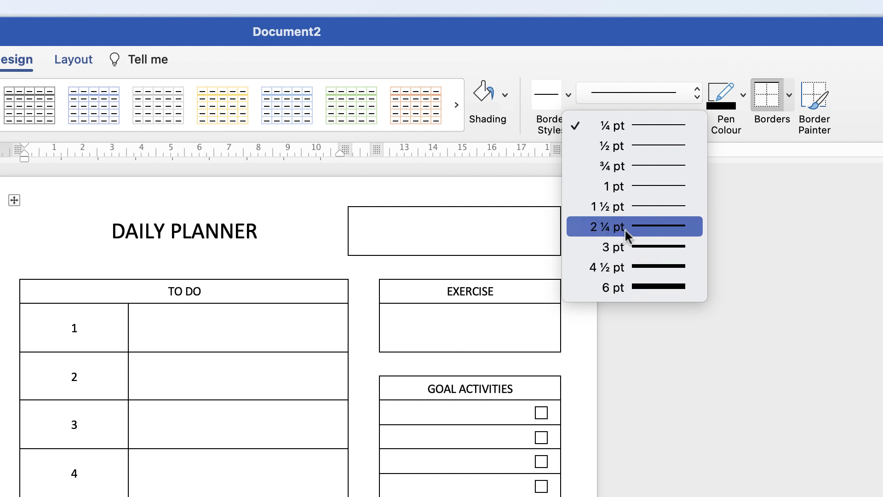
{"action": "left_click", "coordinate": [649, 228]}
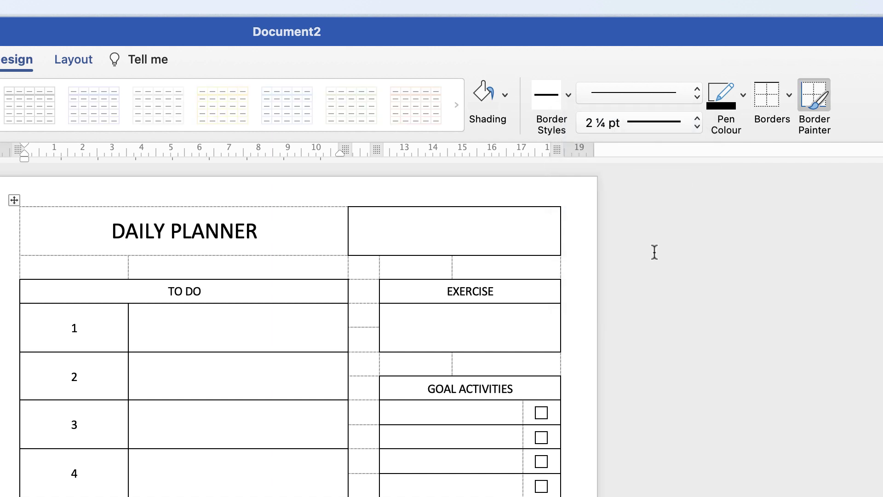
{"action": "left_click", "coordinate": [789, 97]}
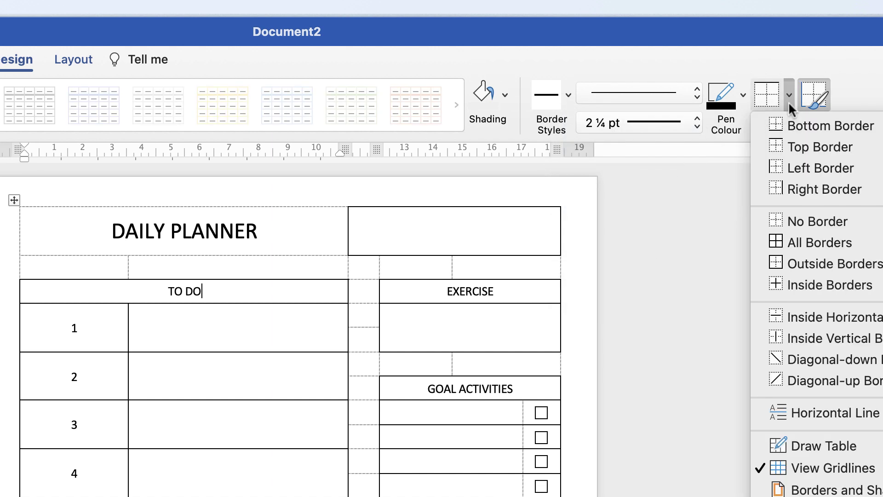
{"action": "left_click", "coordinate": [795, 128]}
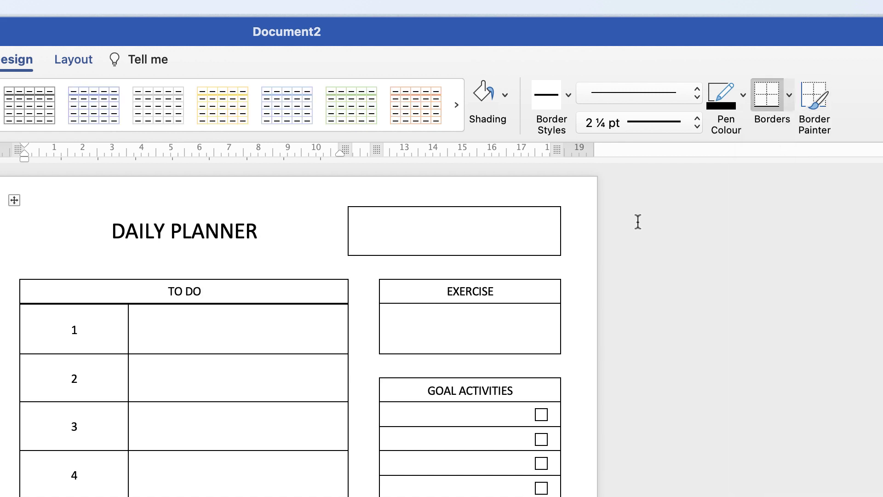
Apply the 2 ¼ pt bottom border to the EXERCISE, GOAL ACTIVITIES, SHOPPING, DAILY INSPIRATION and MEALS heading cells.
{"action": "left_click", "coordinate": [506, 294]}
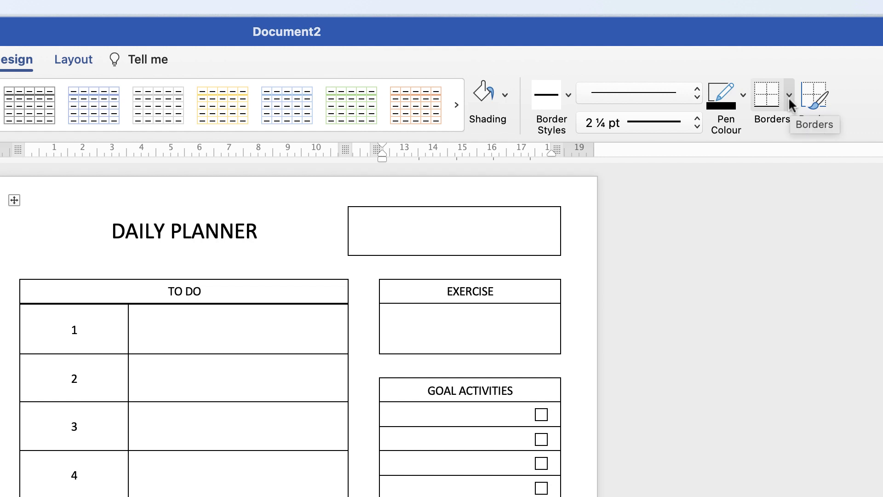
{"action": "left_click", "coordinate": [764, 94]}
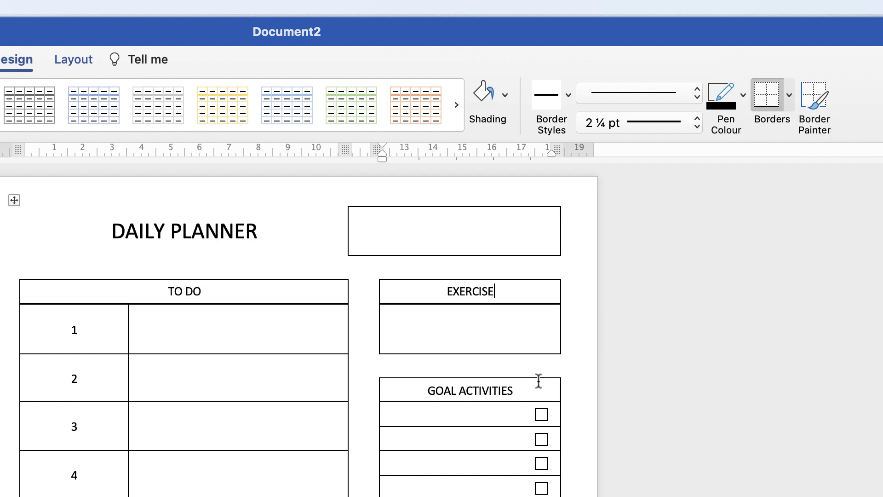
{"action": "left_click", "coordinate": [522, 390]}
{"action": "left_click", "coordinate": [767, 94]}
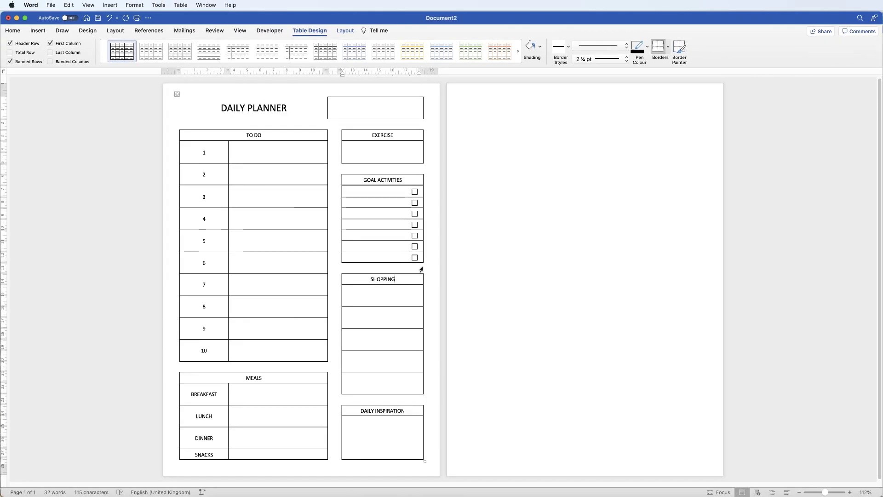
{"action": "left_click", "coordinate": [658, 48]}
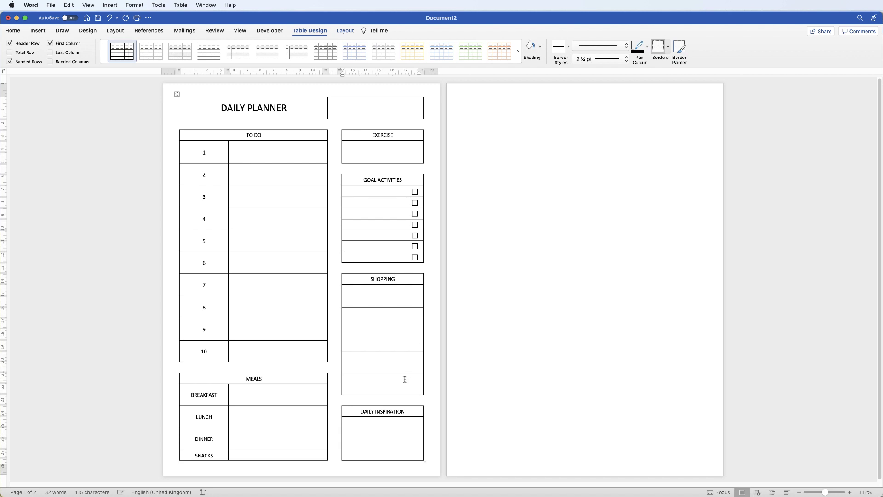
{"action": "left_click", "coordinate": [658, 47]}
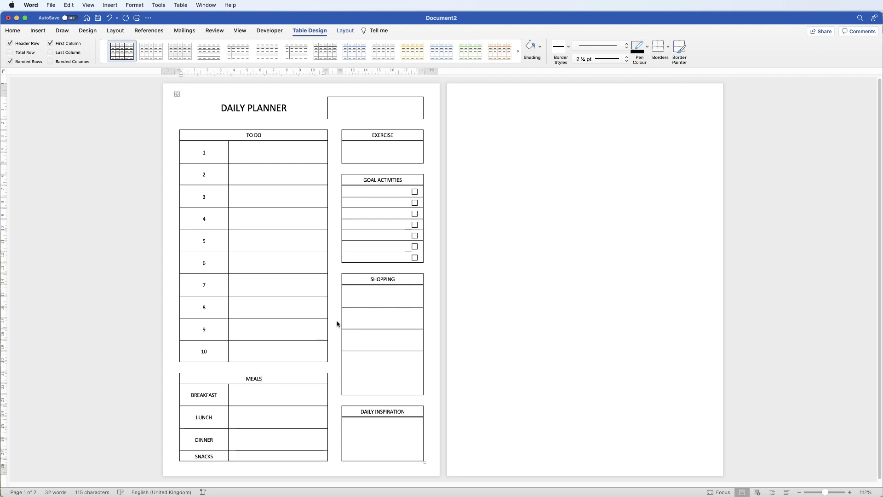
{"action": "left_click", "coordinate": [659, 48]}
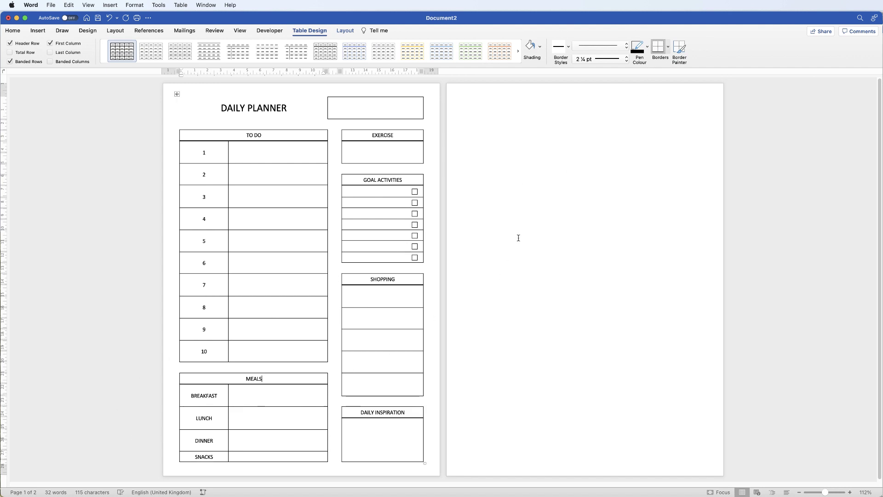
Reduce the page's bottom margin by moving its boundary slightly closer to the page edge.
{"action": "left_click", "coordinate": [517, 153]}
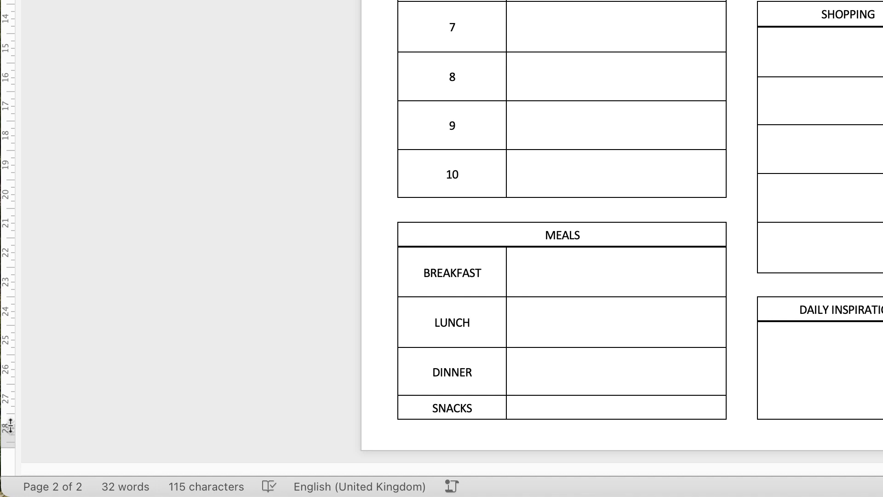
{"action": "left_click_drag", "start_coordinate": [8, 423], "coordinate": [9, 432]}
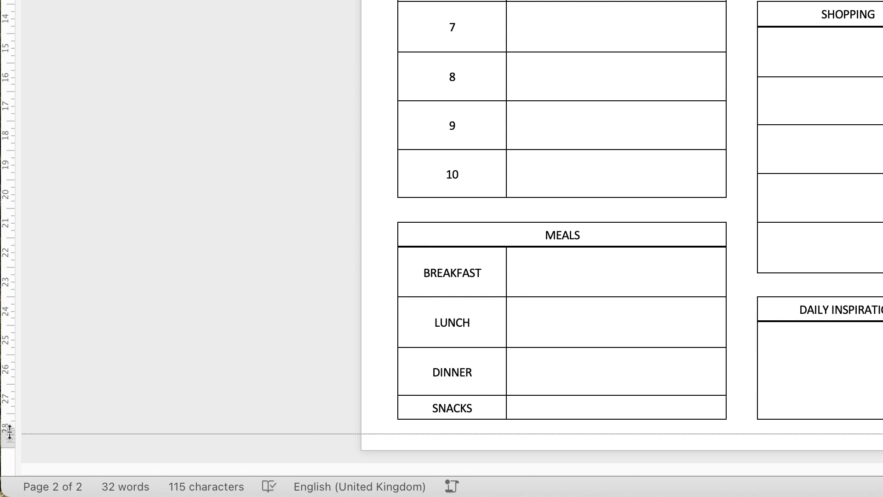